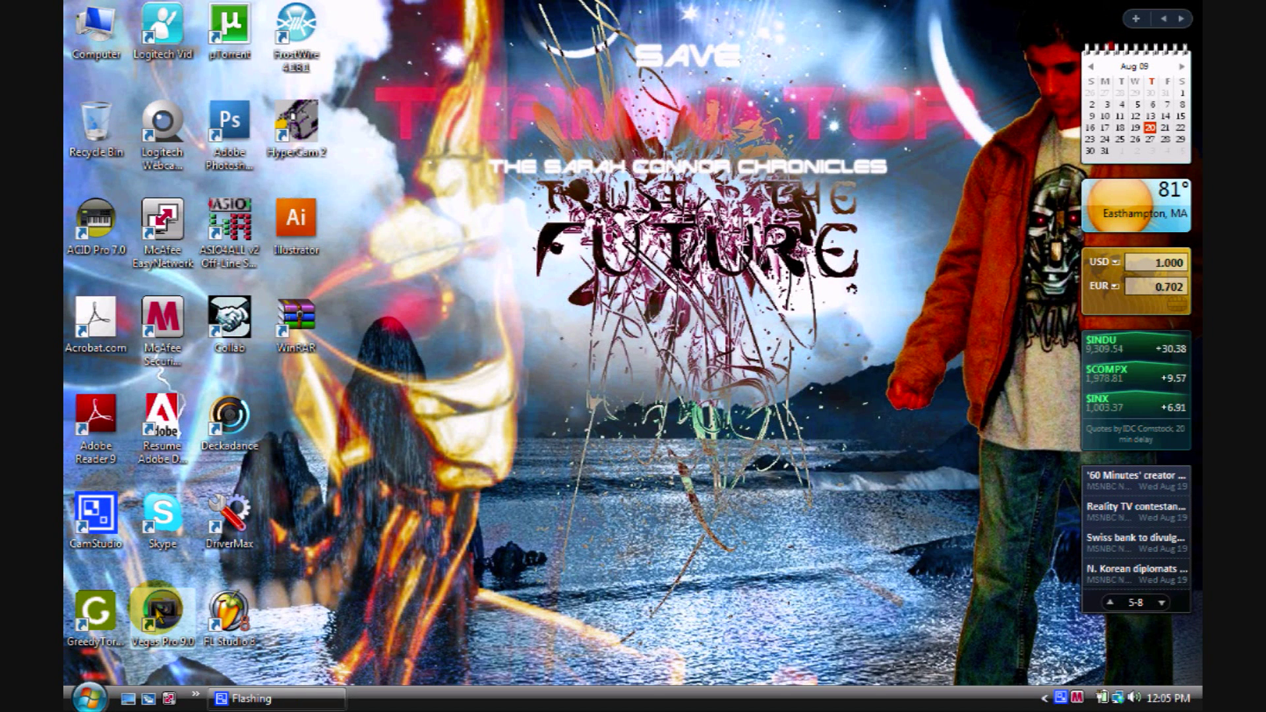
Step: Launch Vegas Pro 9.0 from its desktop shortcut to get an empty Untitled project
double_click(157, 614)
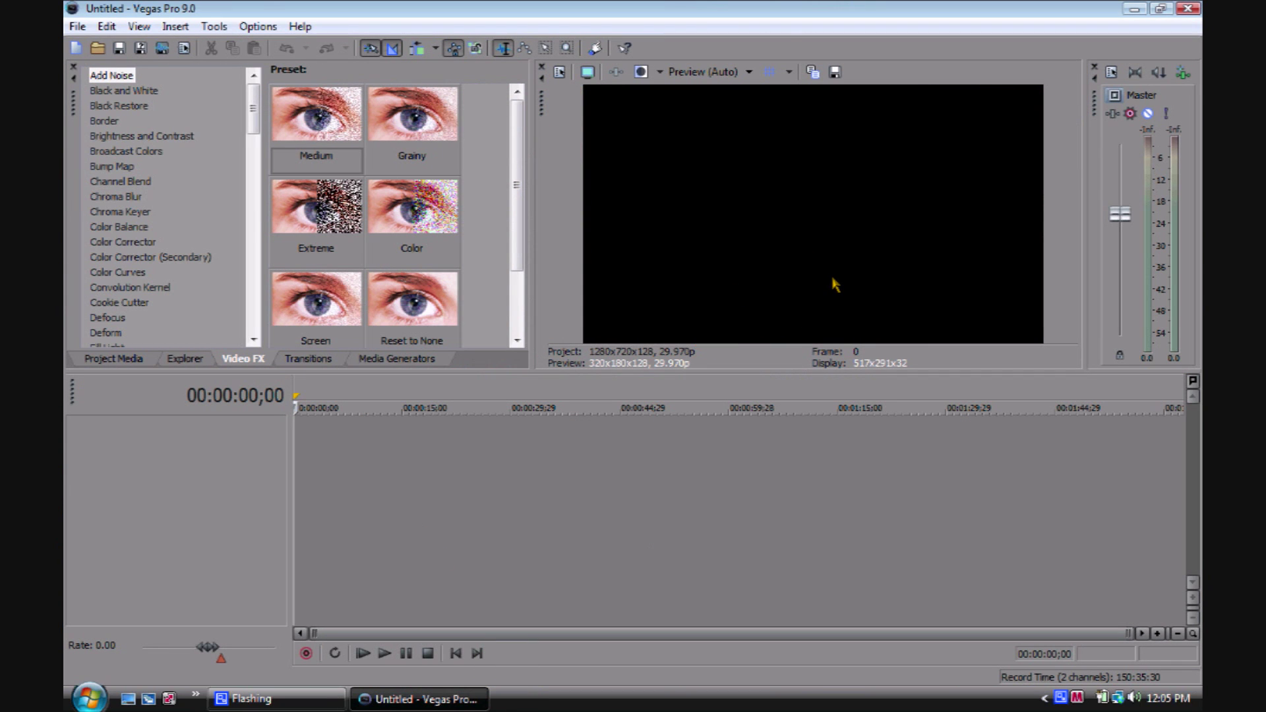
Step: Set Project Properties to the HDV 720-30p template (1280x720, 29.970 fps) and make it the default
click(77, 26)
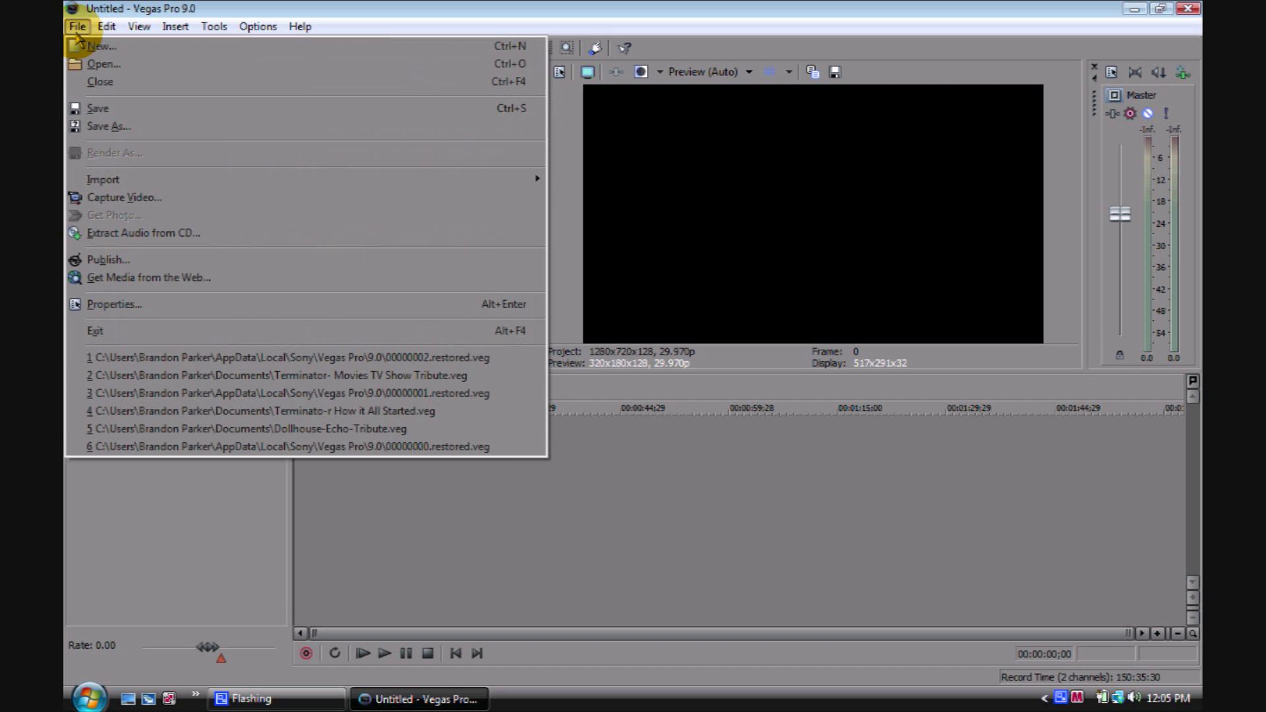
click(133, 304)
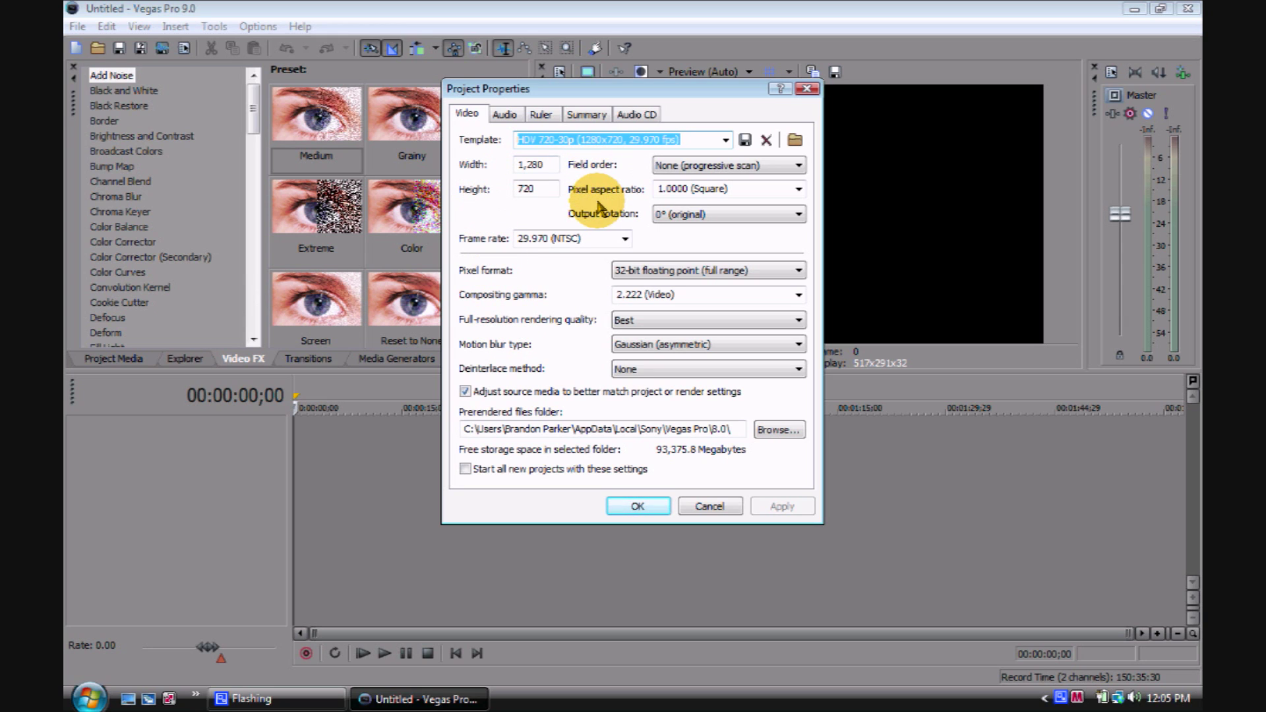
click(725, 141)
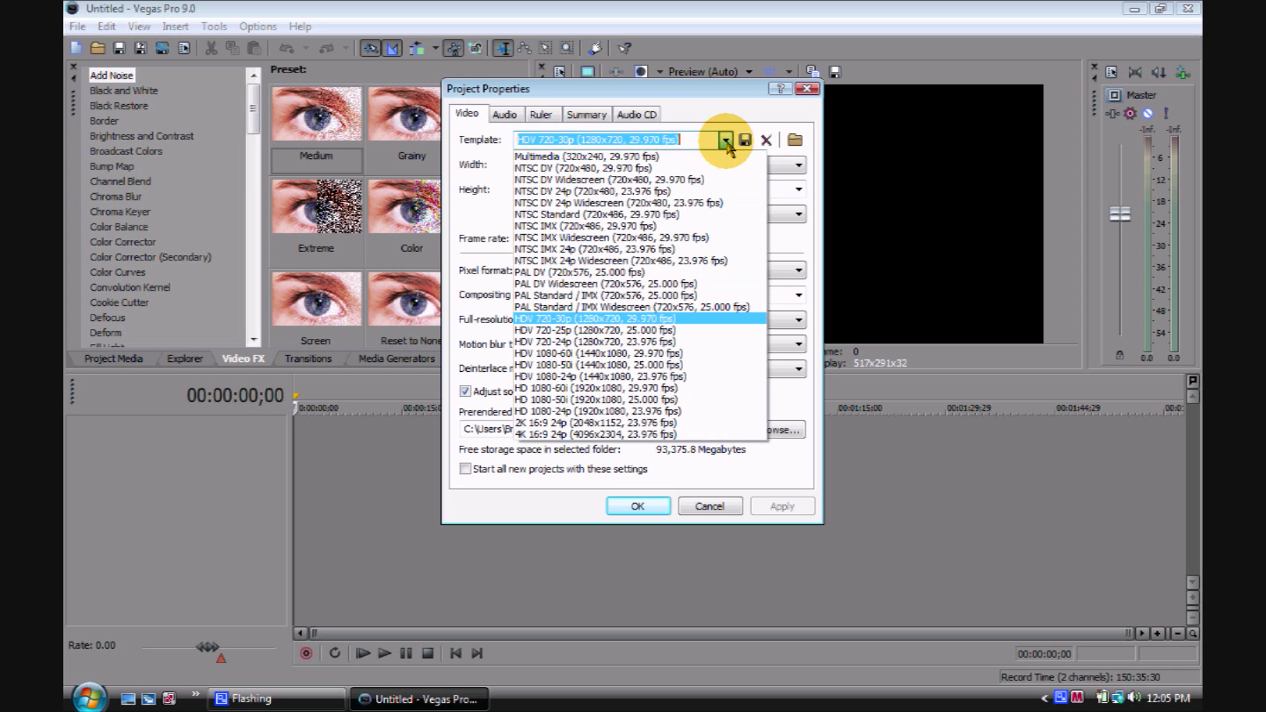
click(613, 322)
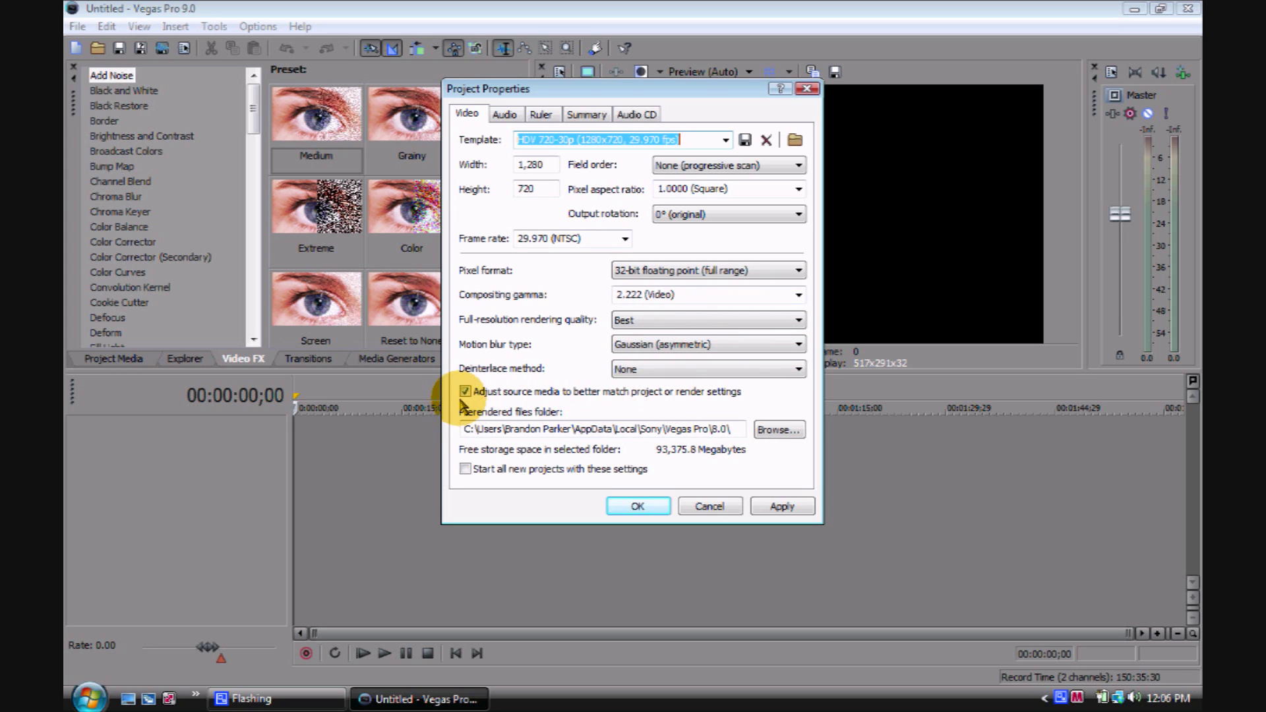
click(465, 468)
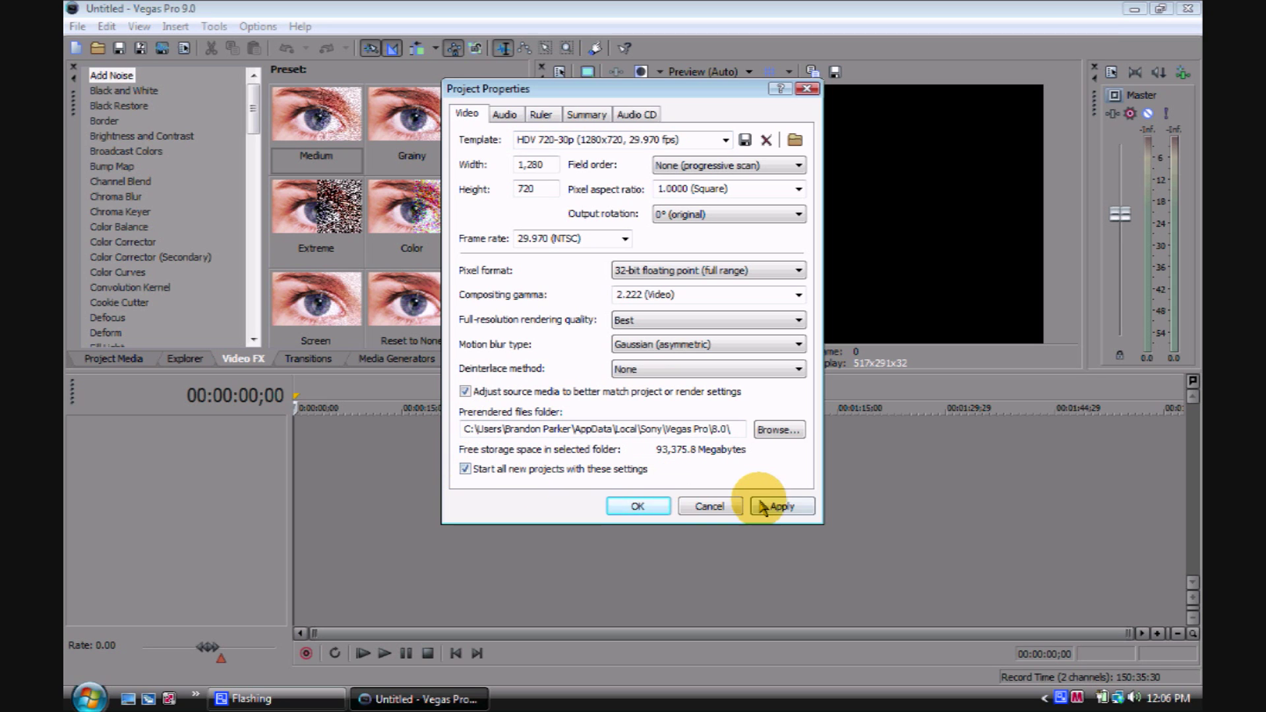
click(780, 511)
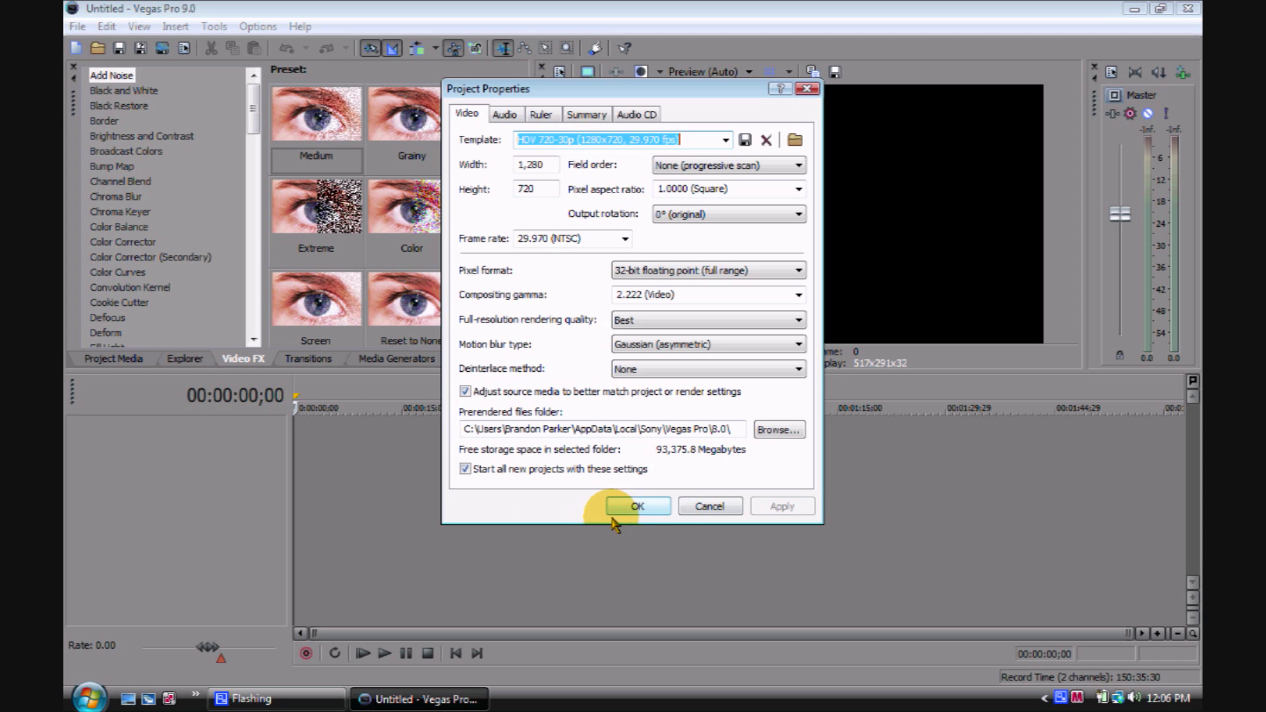
click(633, 506)
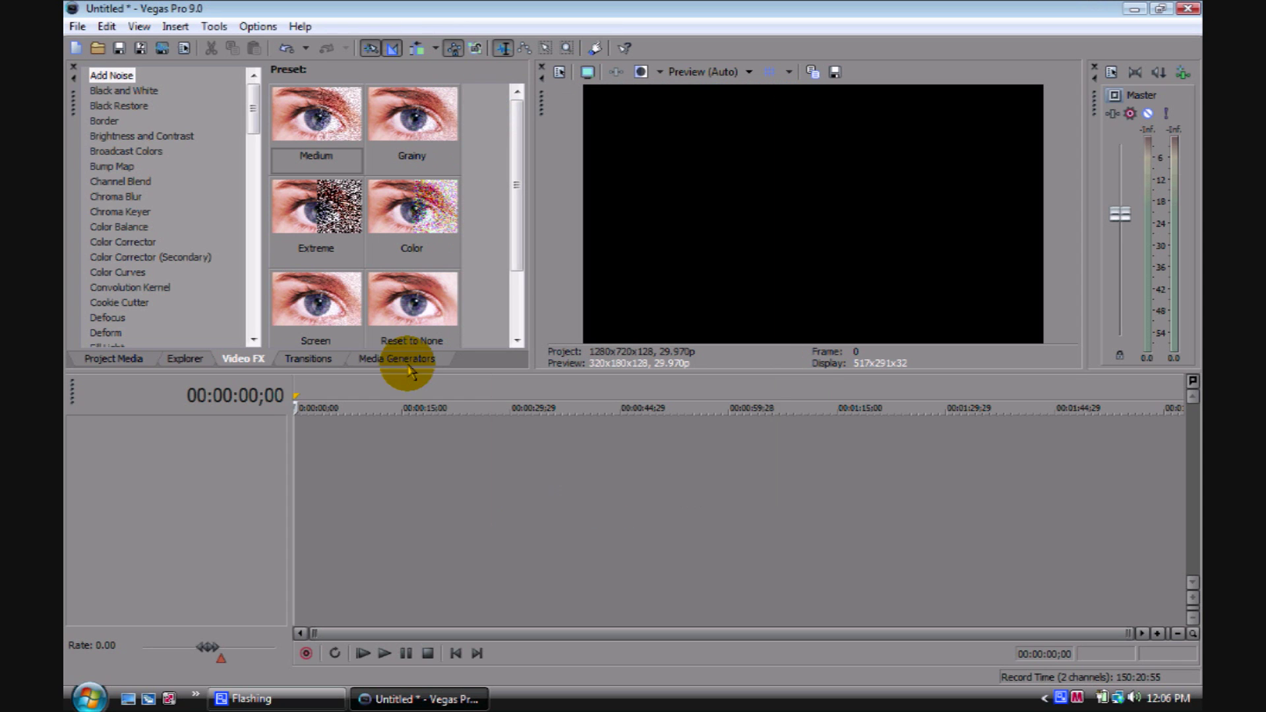
Step: Import the Terminator S01E01 pilot AVI and drag it onto the timeline
click(77, 28)
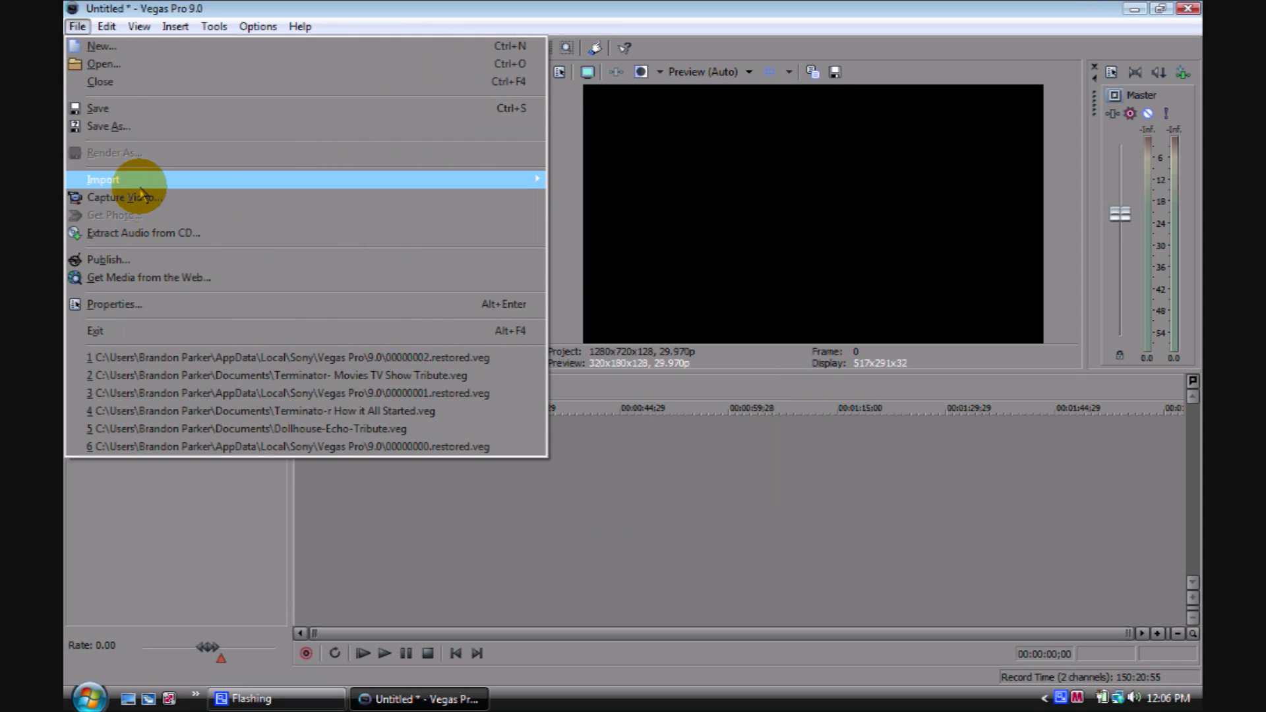
mouse_move(123, 180)
click(620, 182)
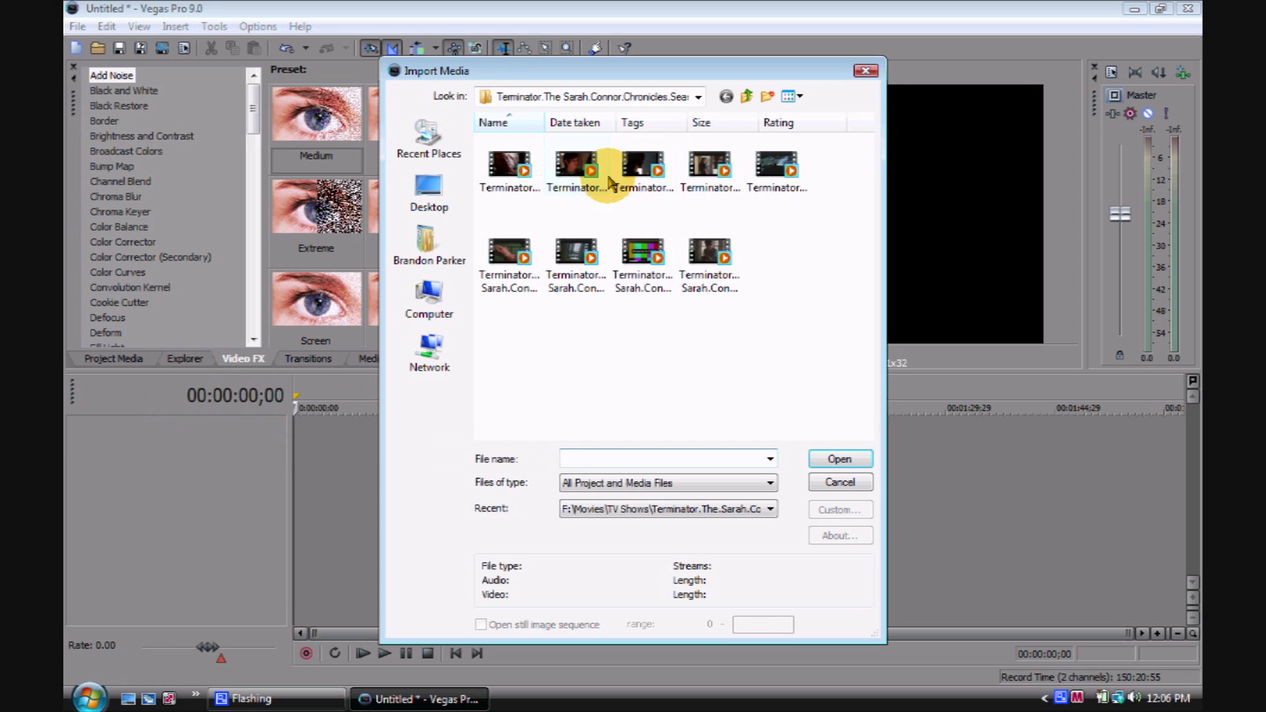
click(517, 253)
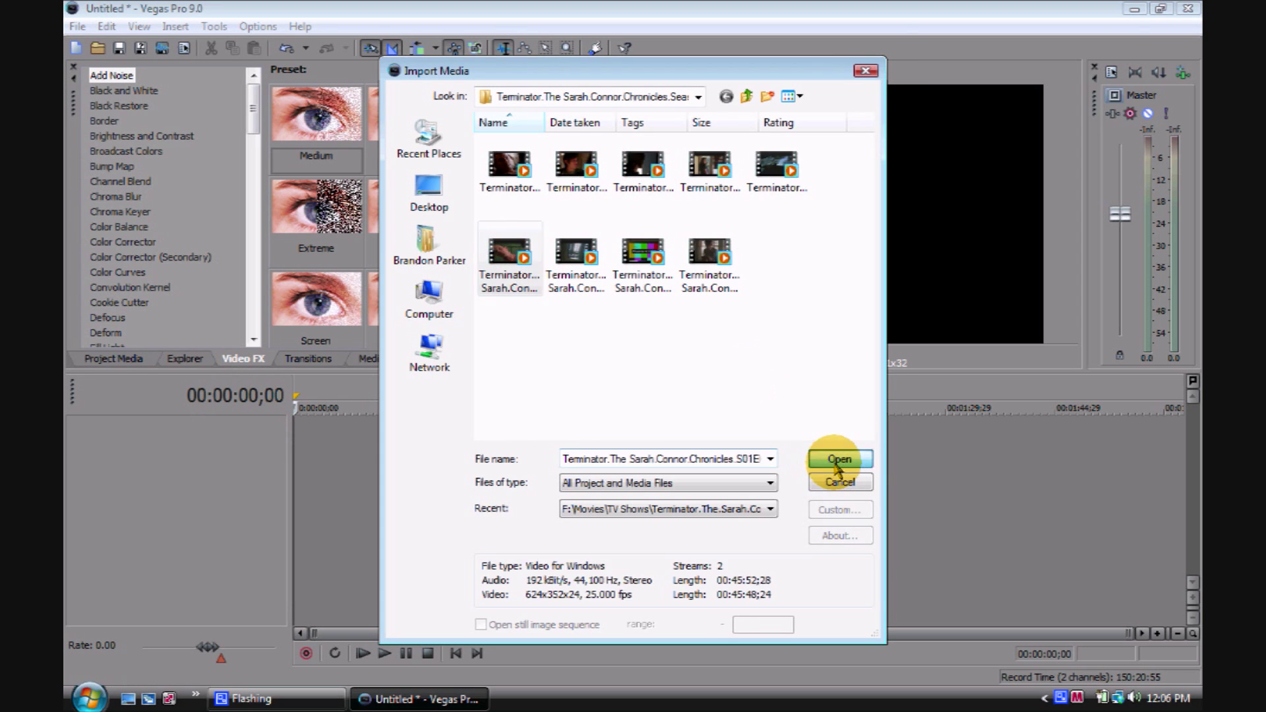
click(839, 459)
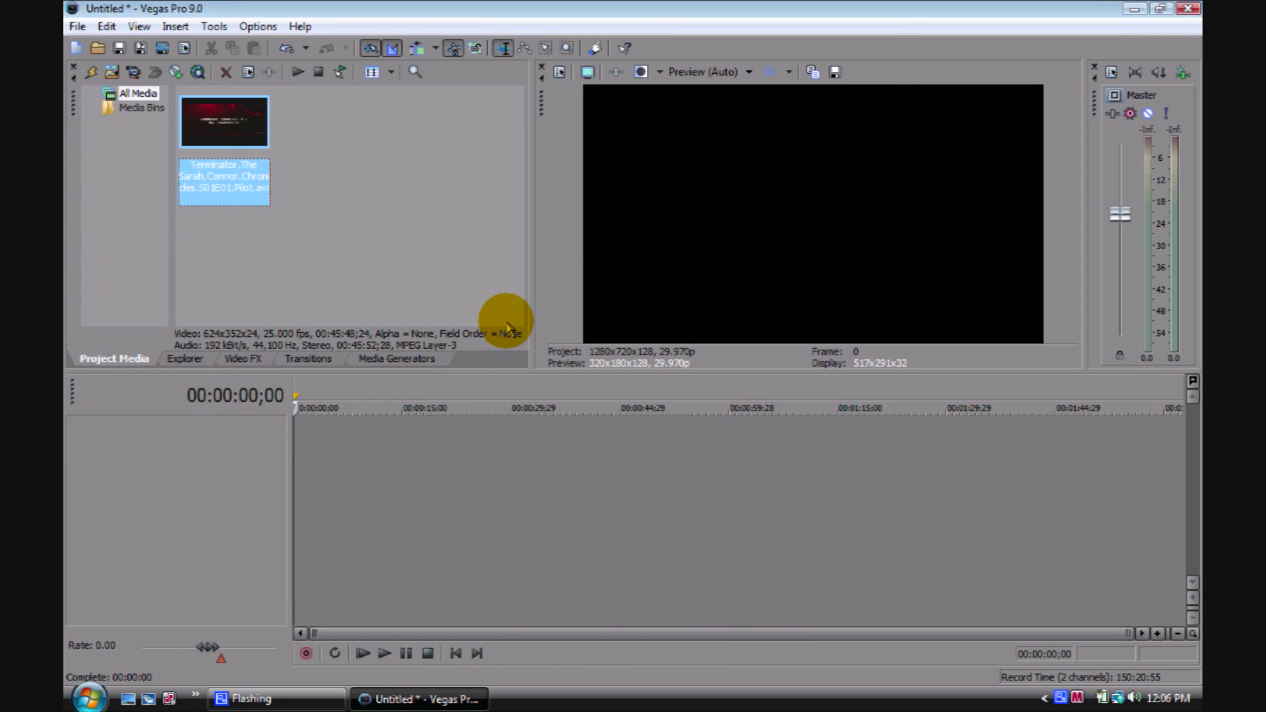
drag(202, 117, 316, 412)
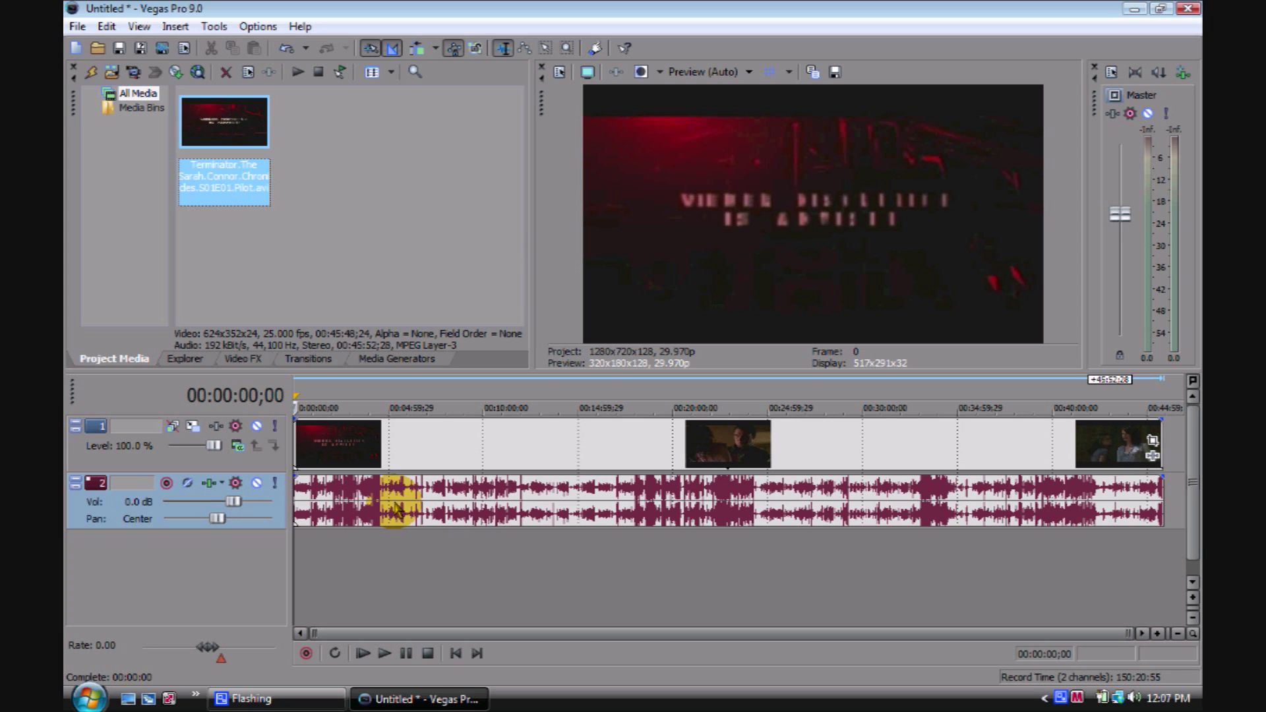
Step: Insert an empty video track and an empty audio track, moving the audio track above the episode's video
right_click(74, 461)
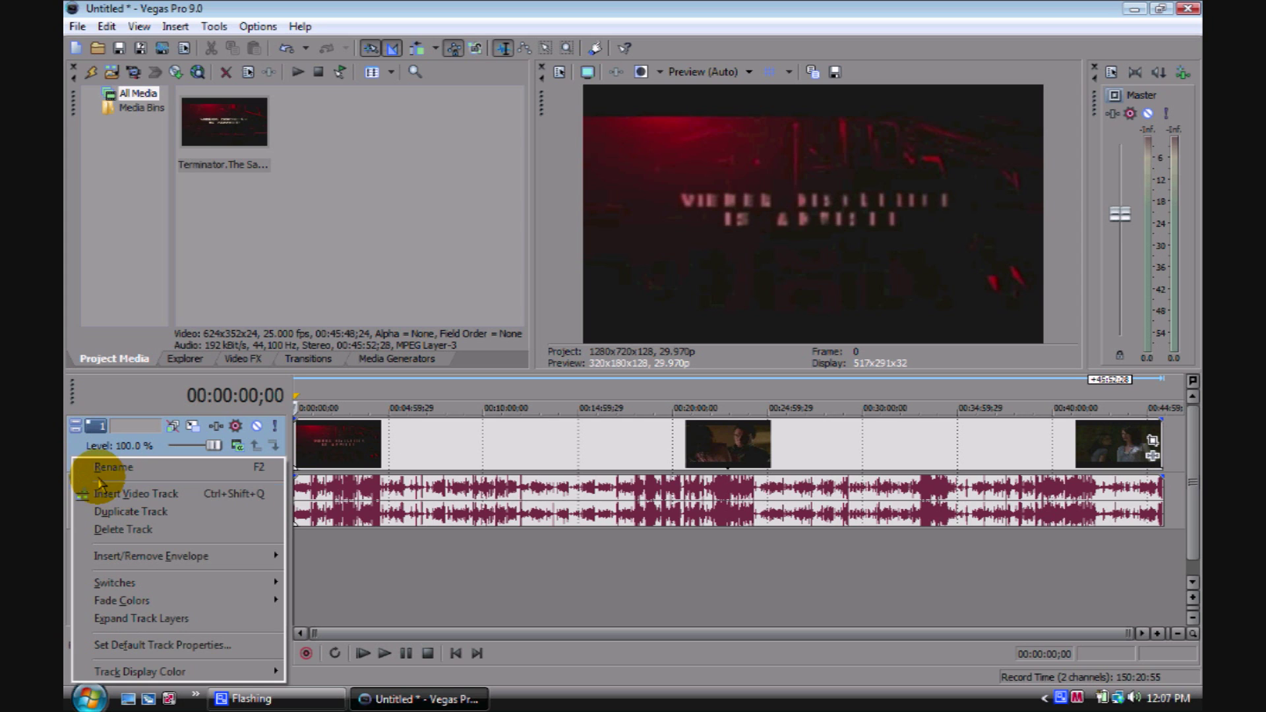
click(78, 454)
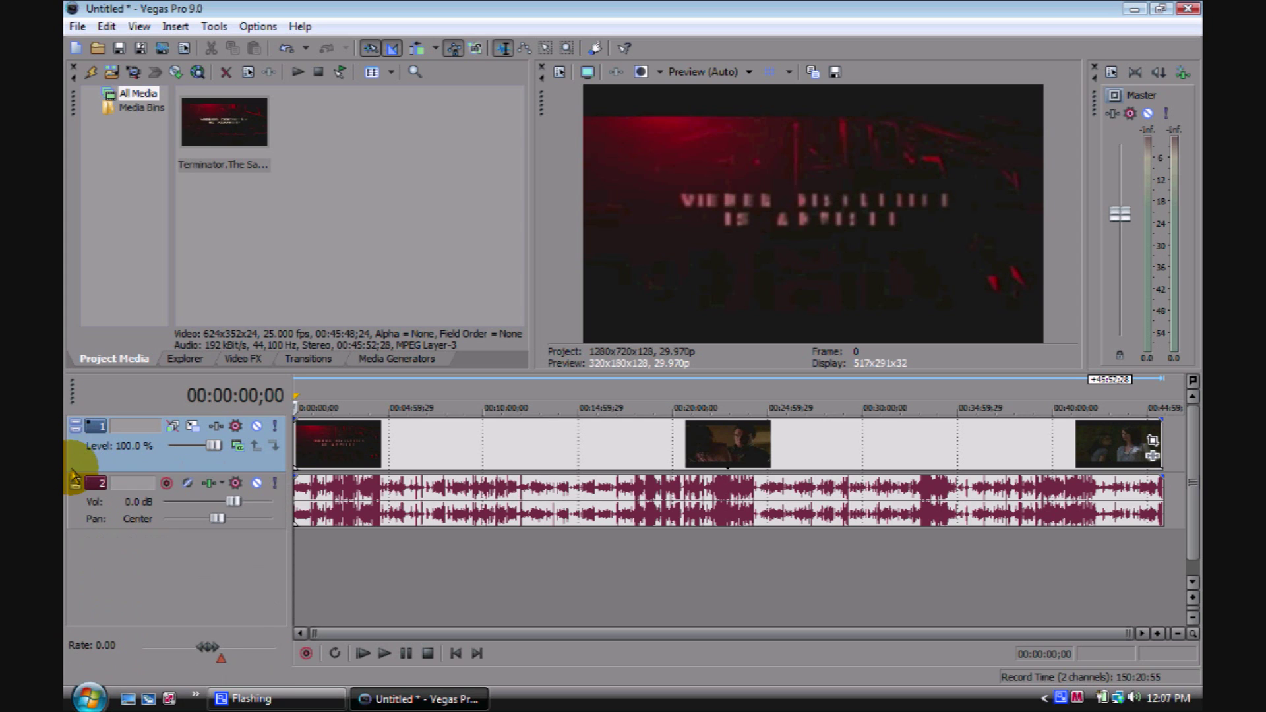
right_click(75, 527)
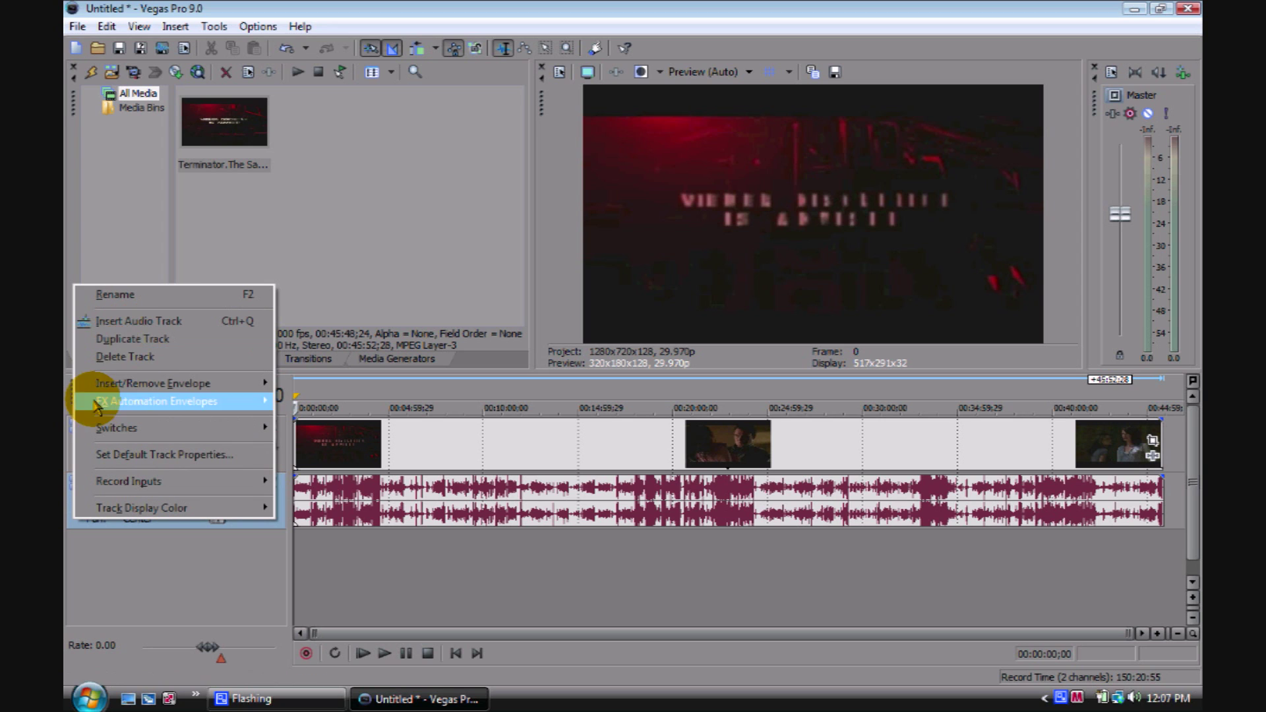
click(82, 521)
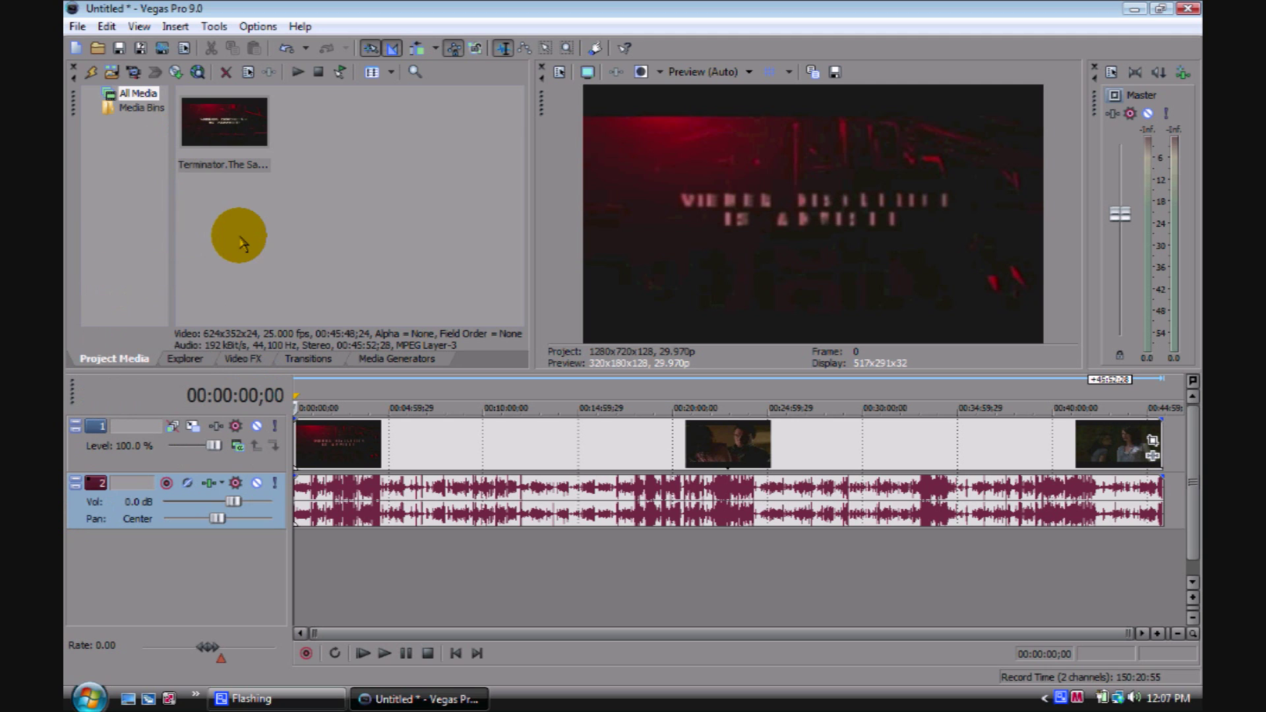
right_click(70, 464)
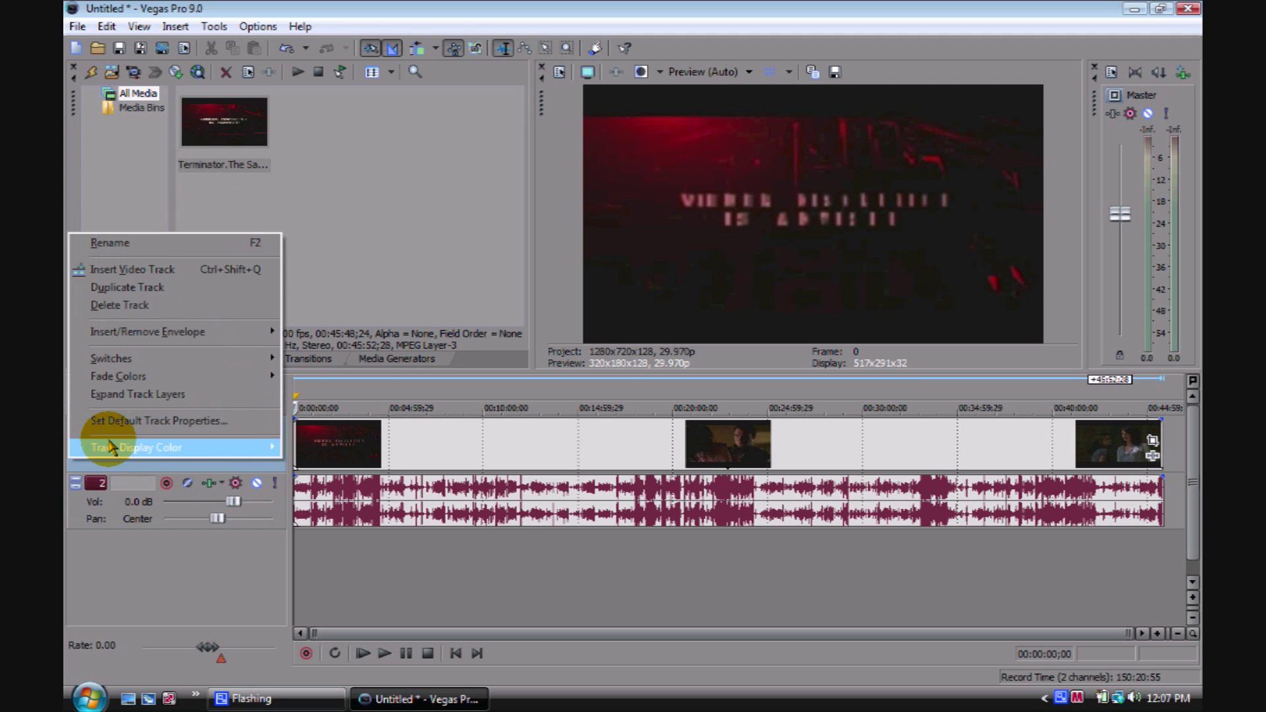
click(159, 273)
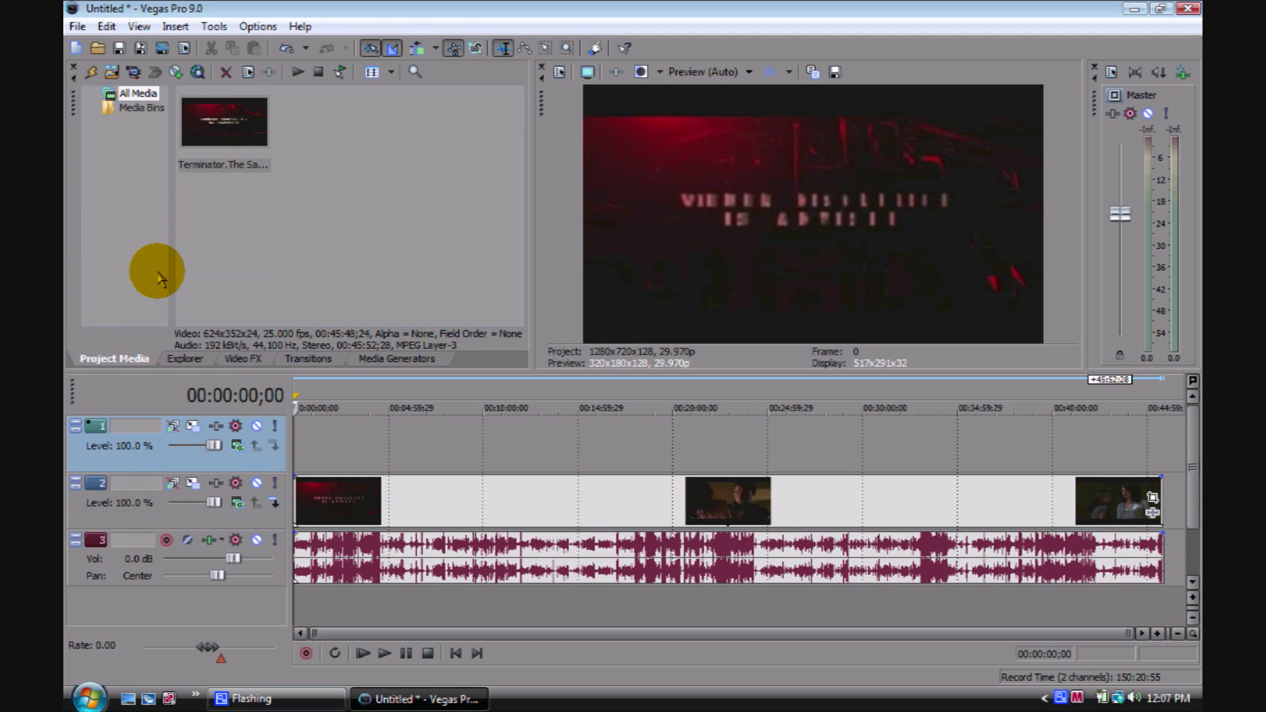
right_click(85, 561)
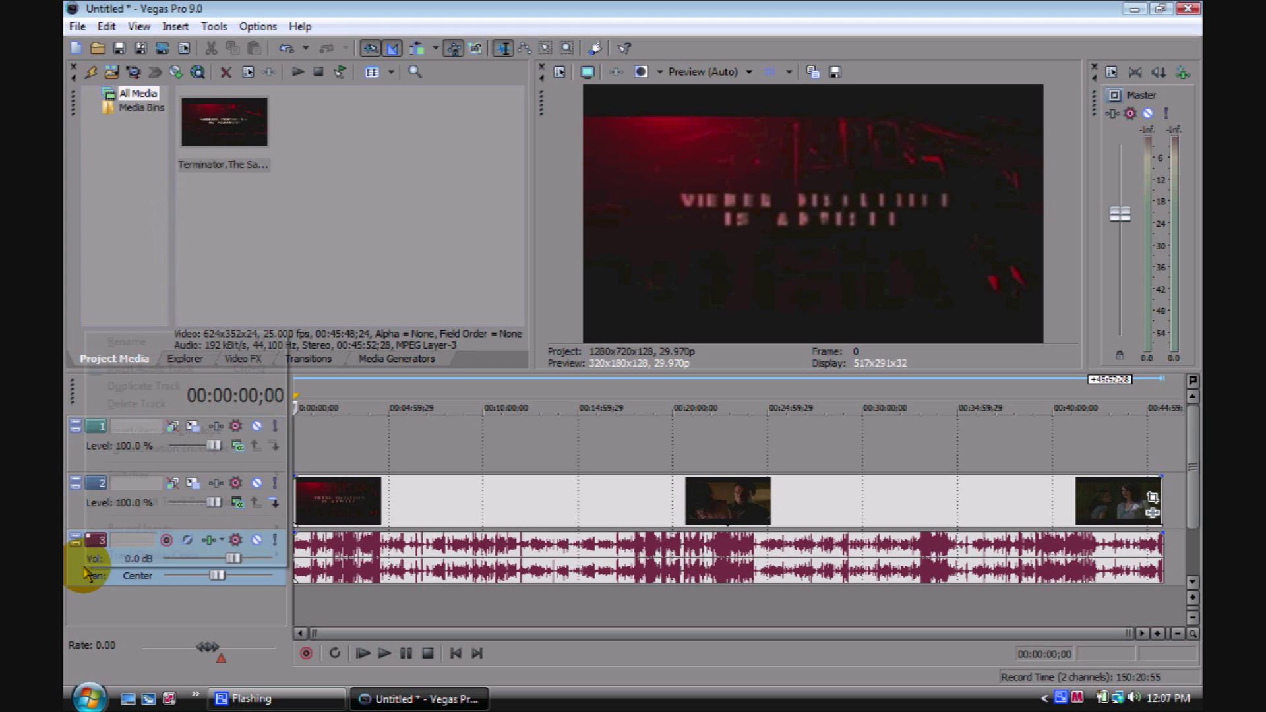
click(159, 367)
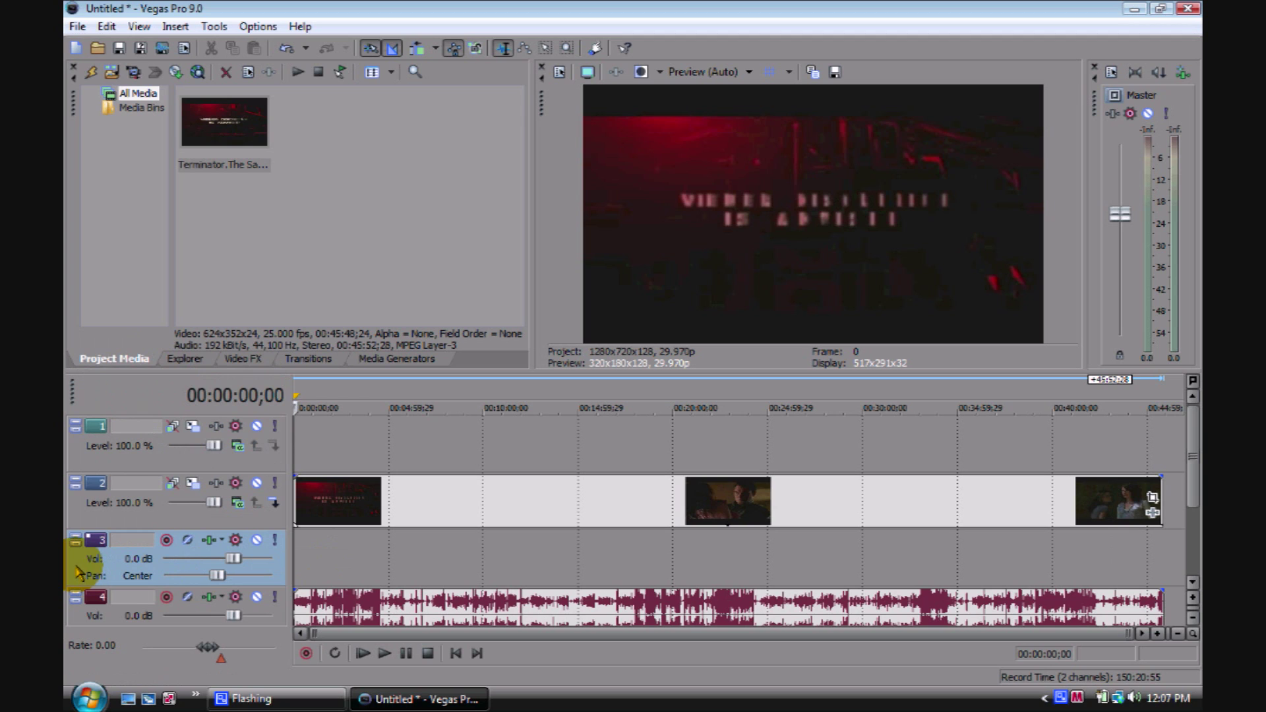
drag(79, 572, 89, 448)
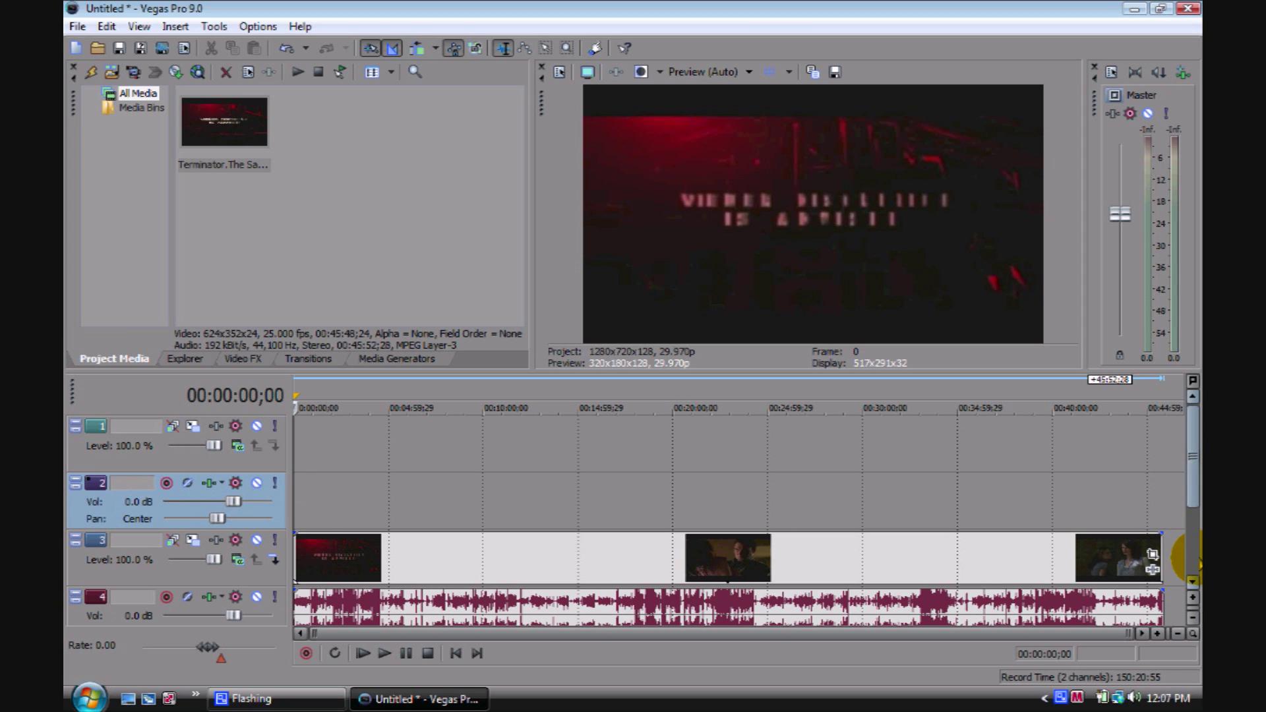
Step: Split the episode at 00:04:52;22 and delete the part after the cut
click(1192, 583)
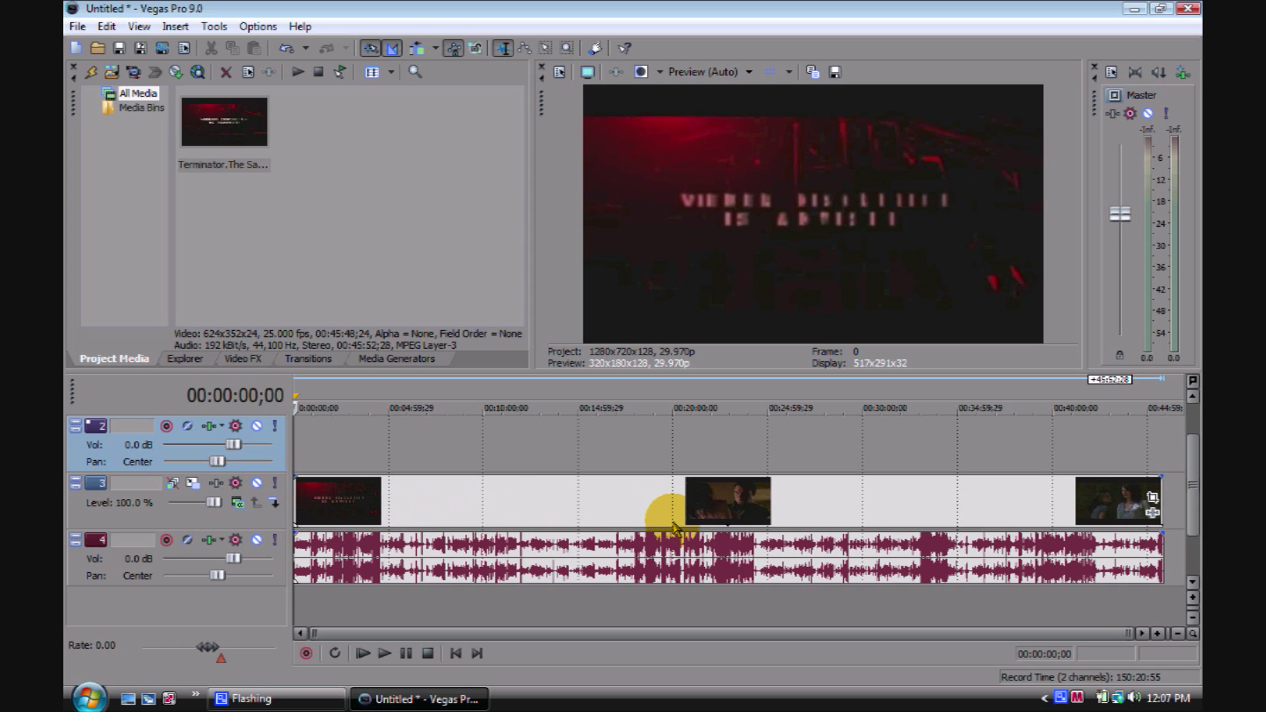
click(386, 518)
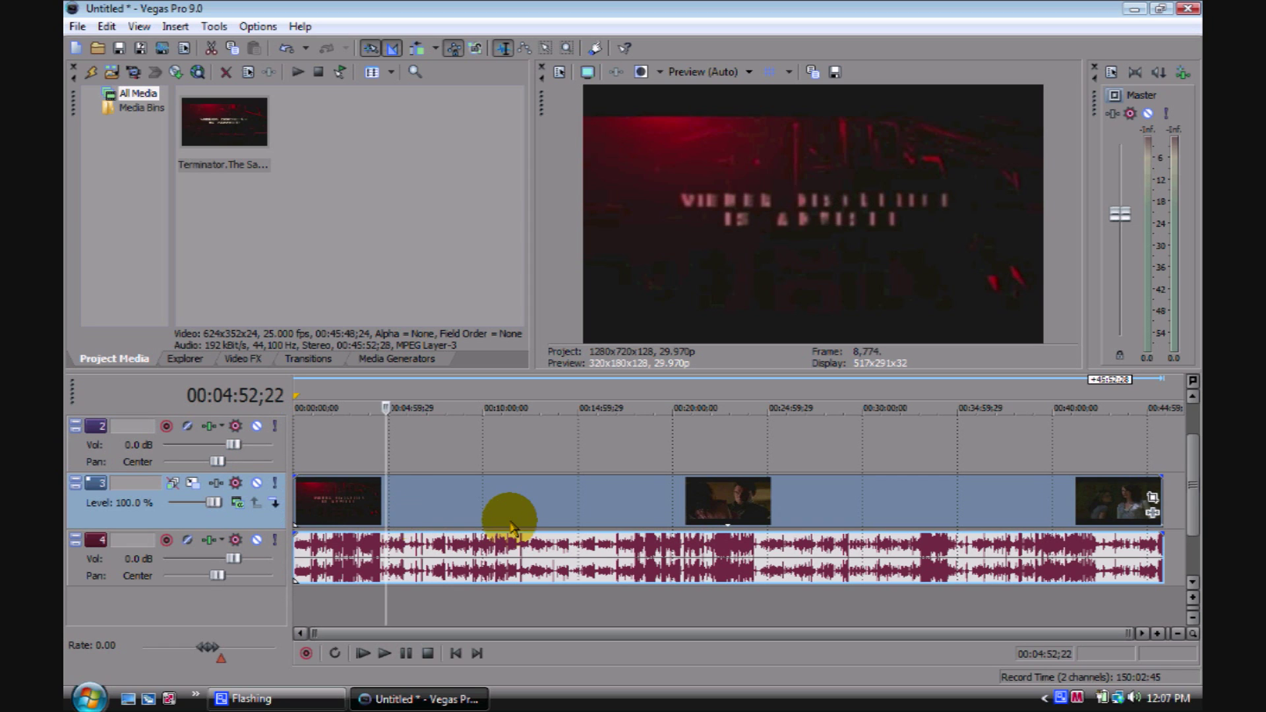
key(s)
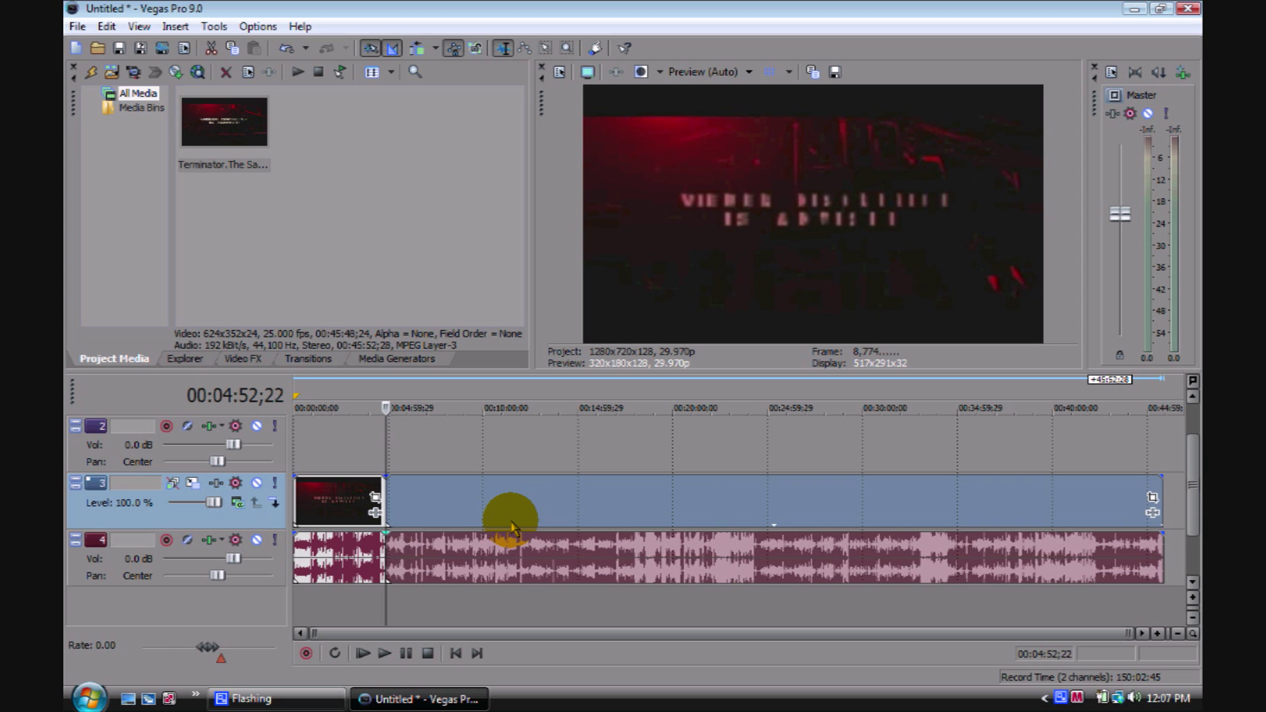
click(472, 518)
key(Delete)
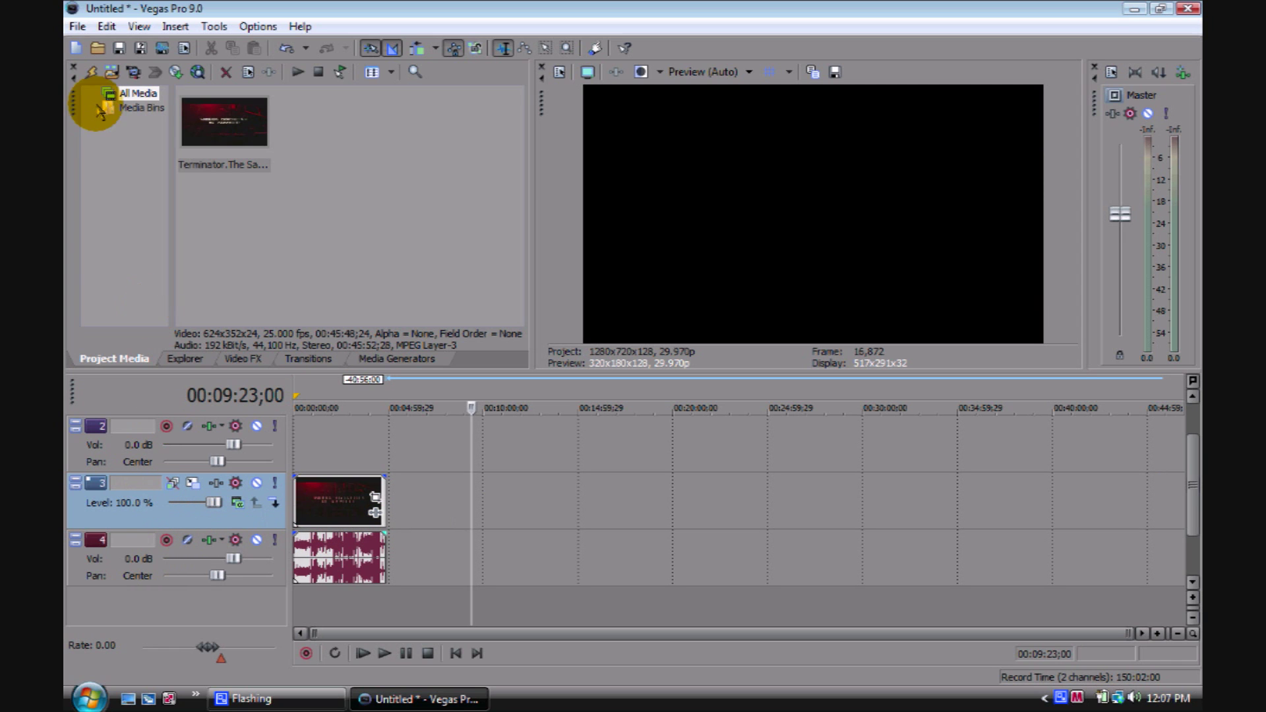
Step: Import the S02E01 episode and place it on new top tracks of the timeline
click(77, 26)
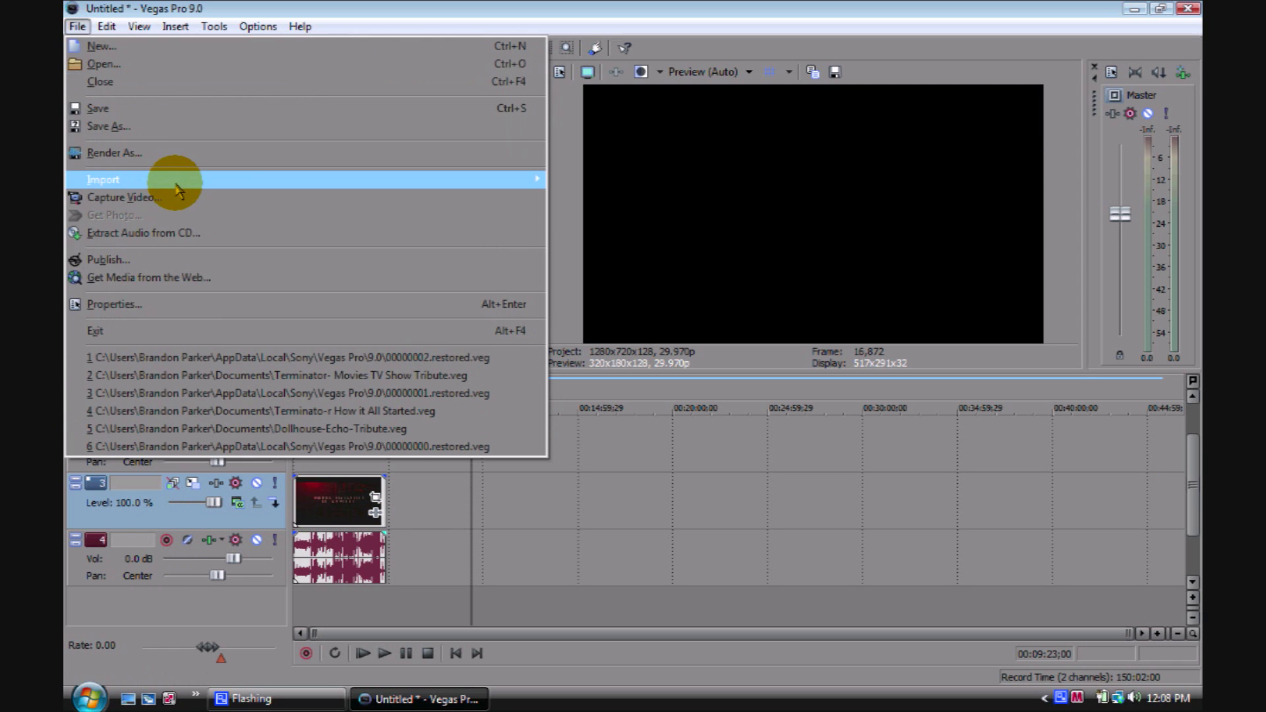
mouse_move(475, 179)
click(583, 180)
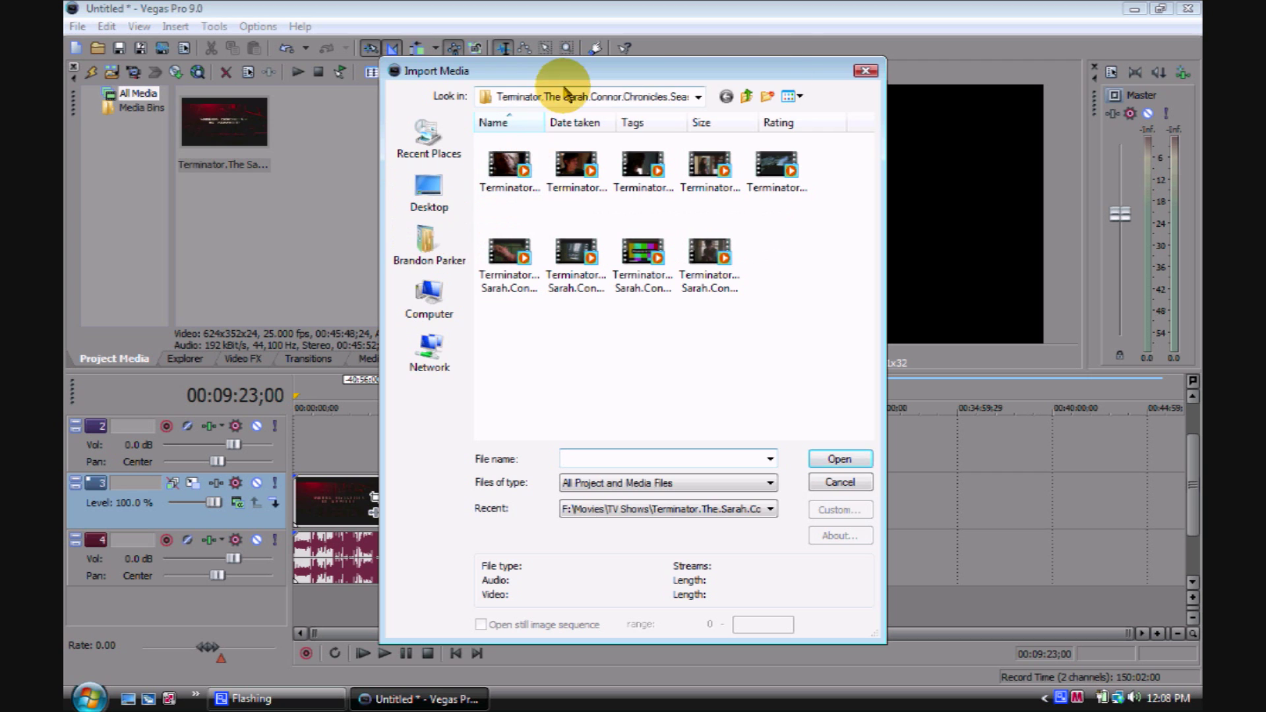
click(758, 98)
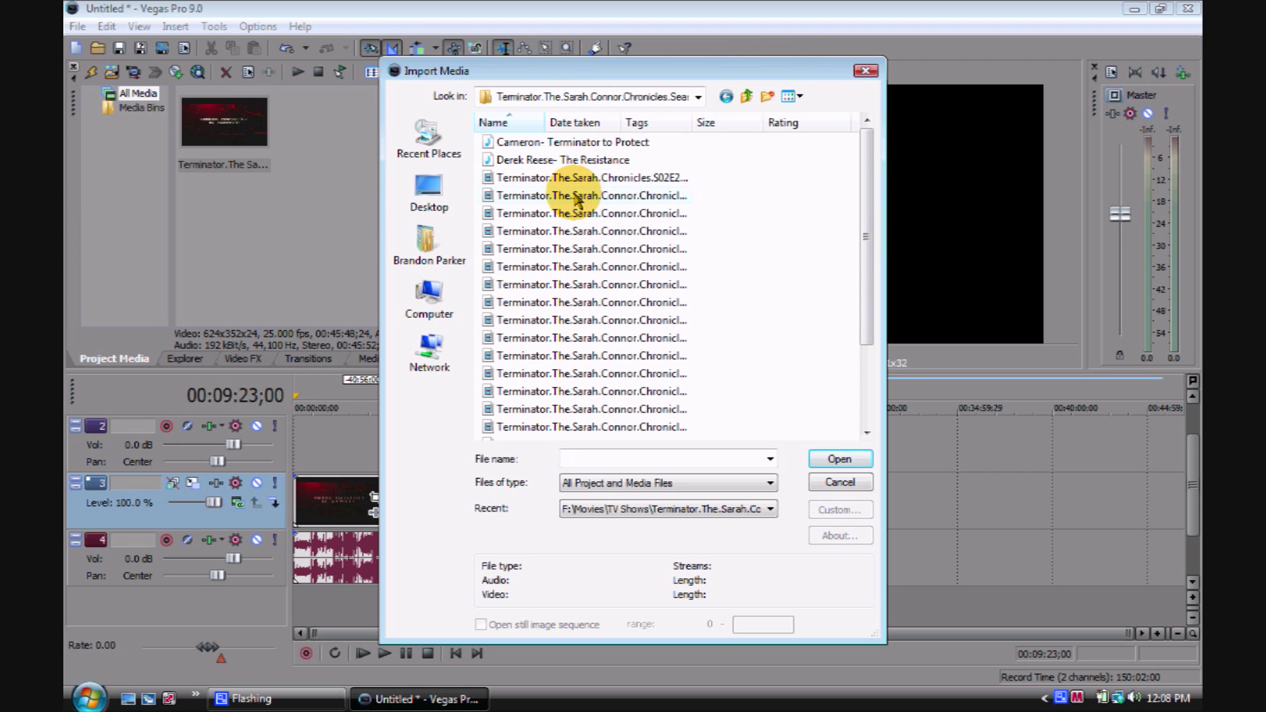
double_click(578, 196)
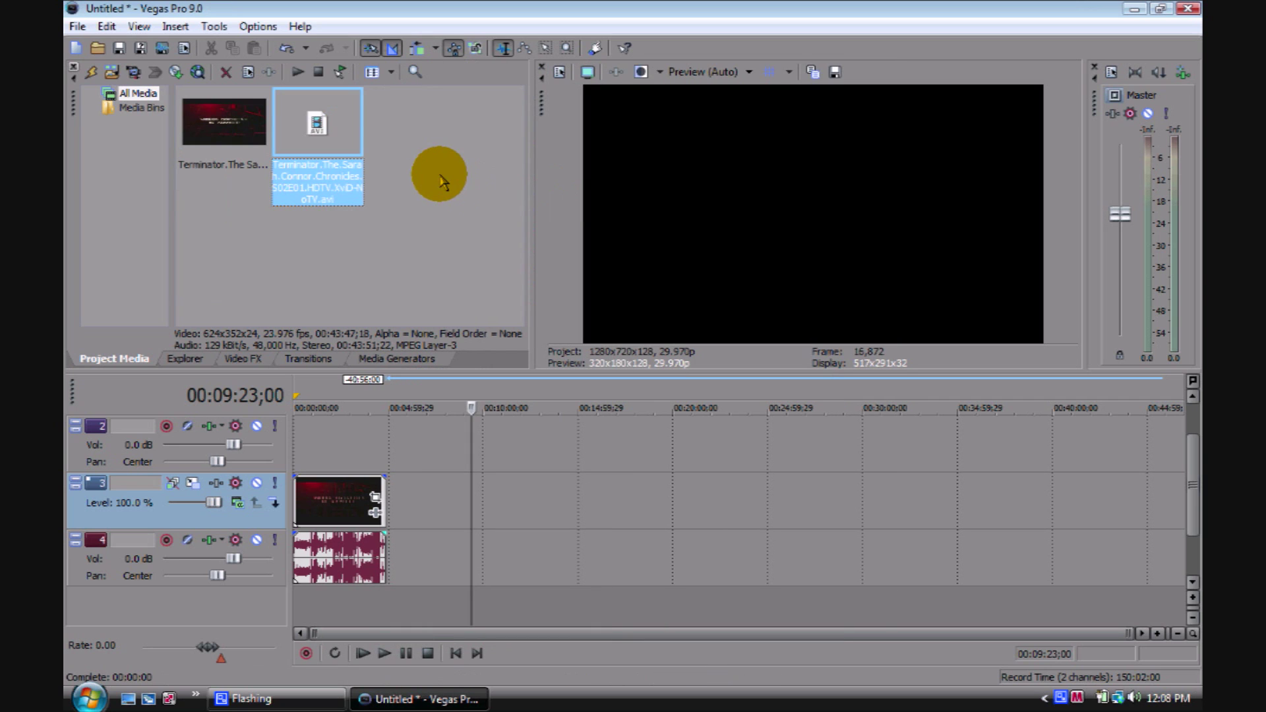
drag(332, 141, 1180, 476)
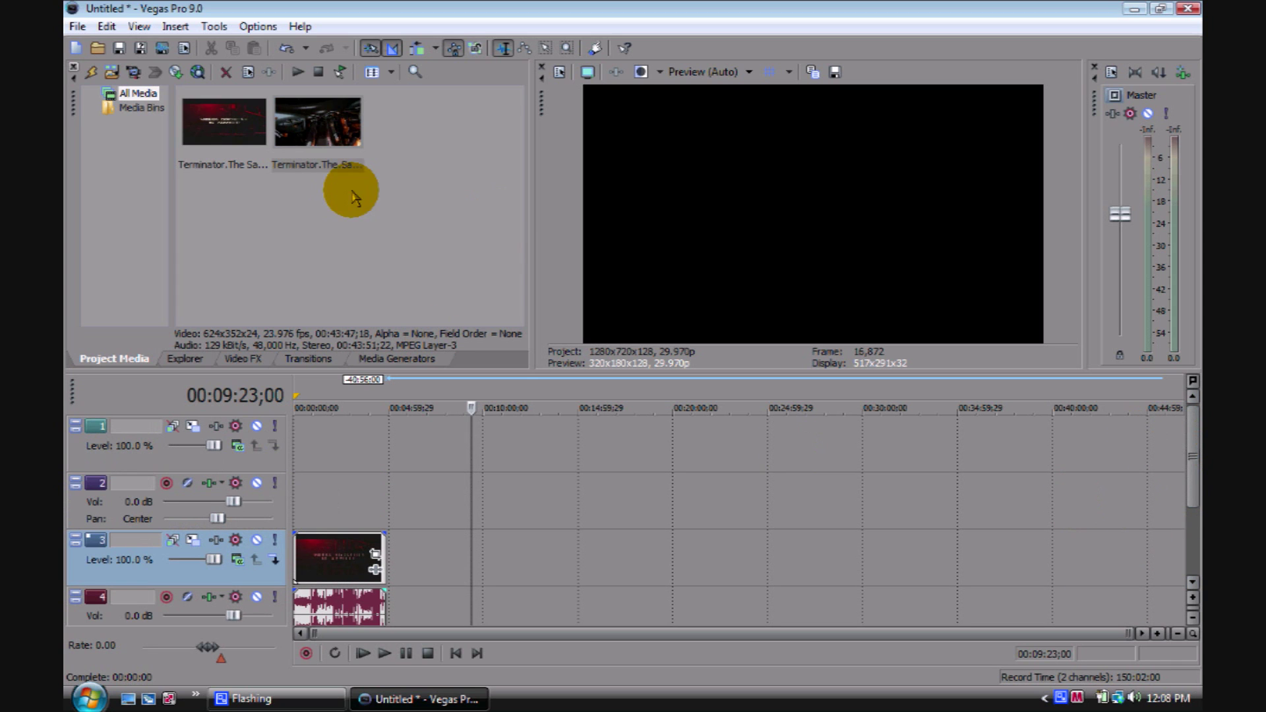
drag(330, 145, 308, 447)
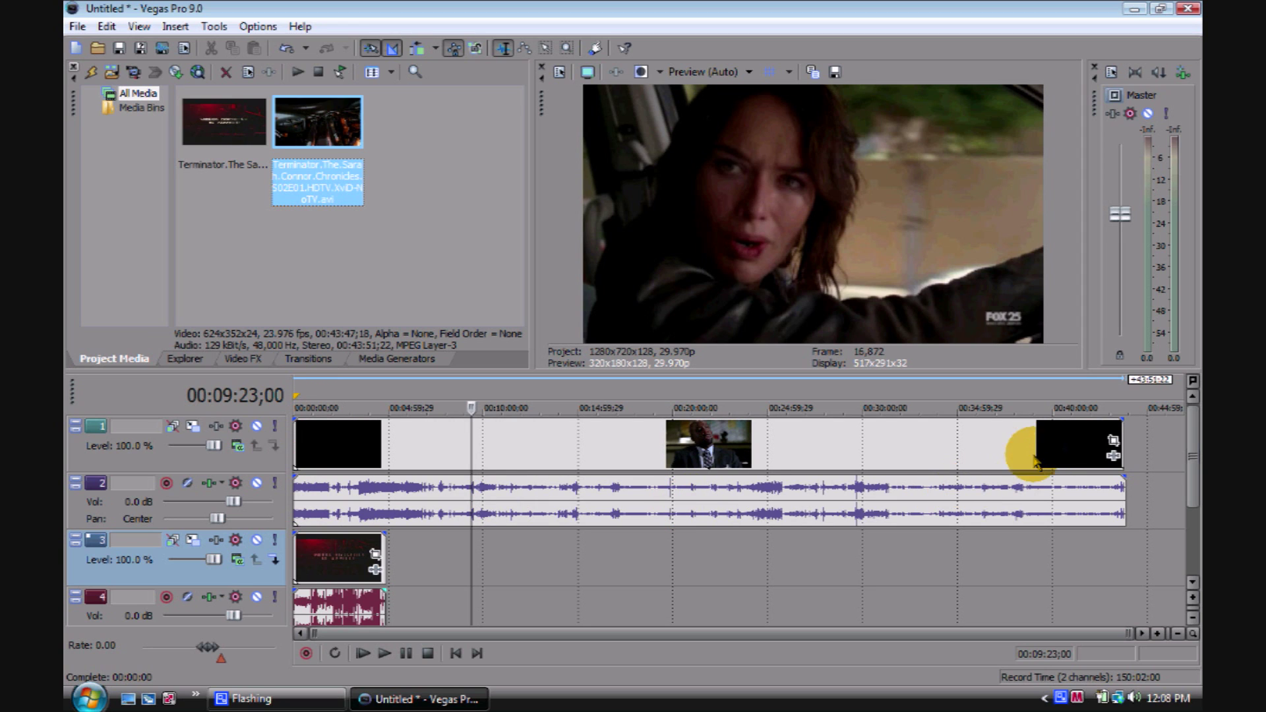
Step: Split S02E01 at the cursor and delete the remainder so it matches the clip below
click(389, 465)
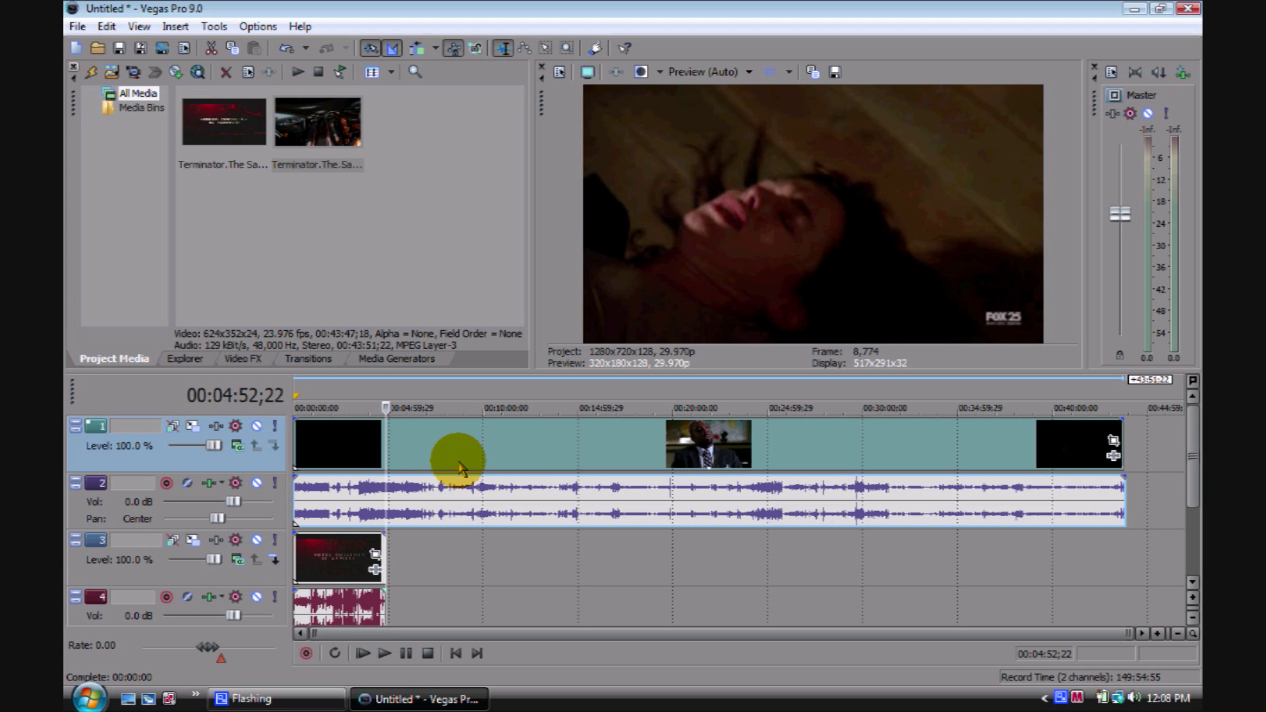
key(s)
click(555, 462)
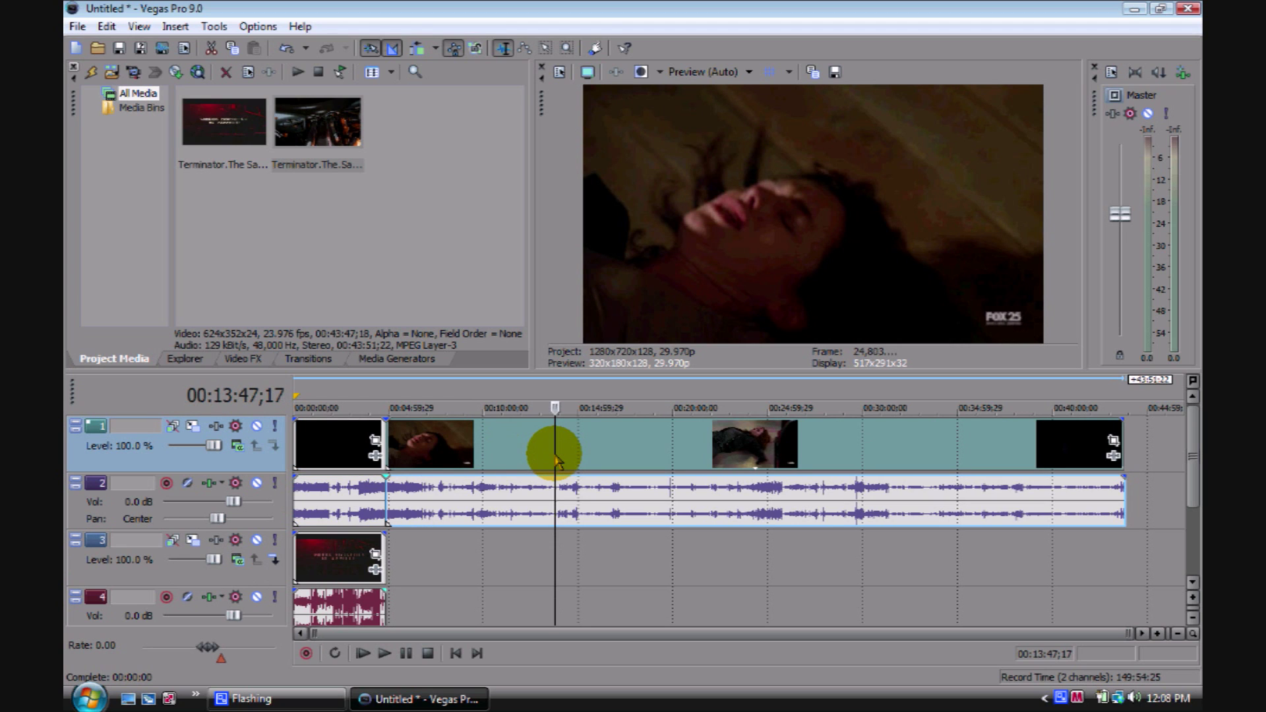
key(Delete)
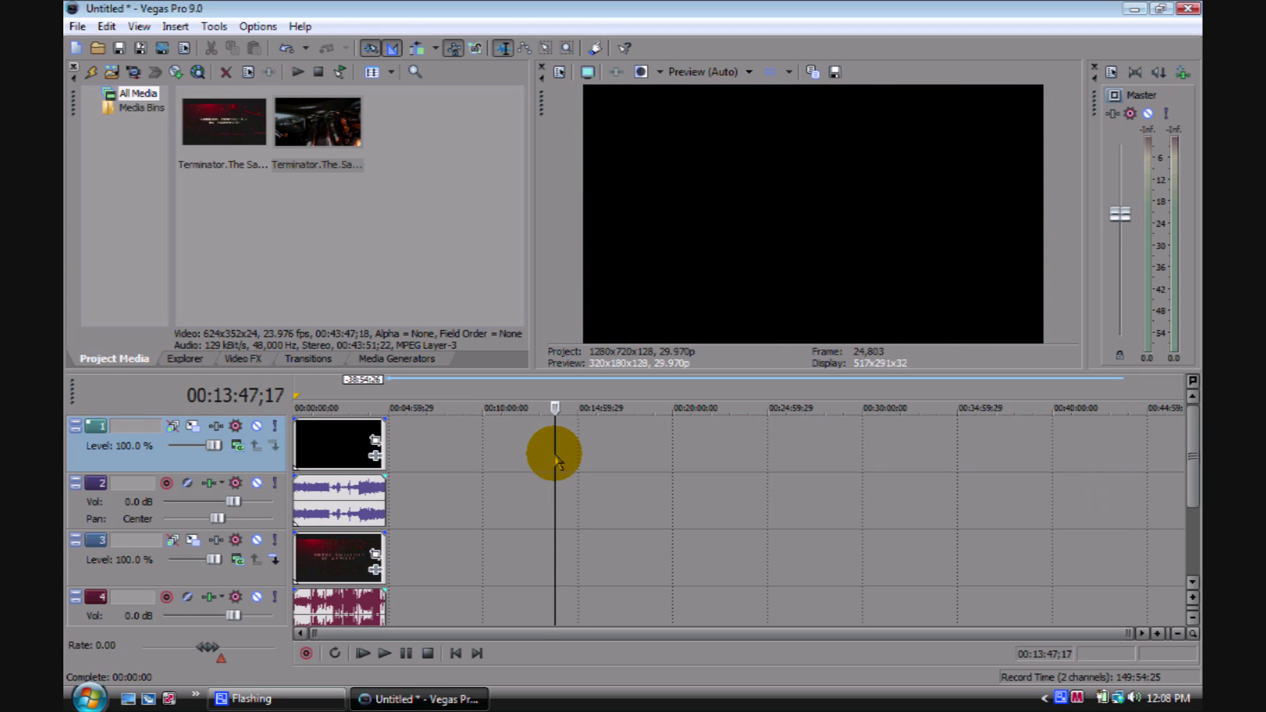
Step: Zoom into the start of the timeline and place the cursor at 00:00:04;23
click(1159, 635)
click(1158, 634)
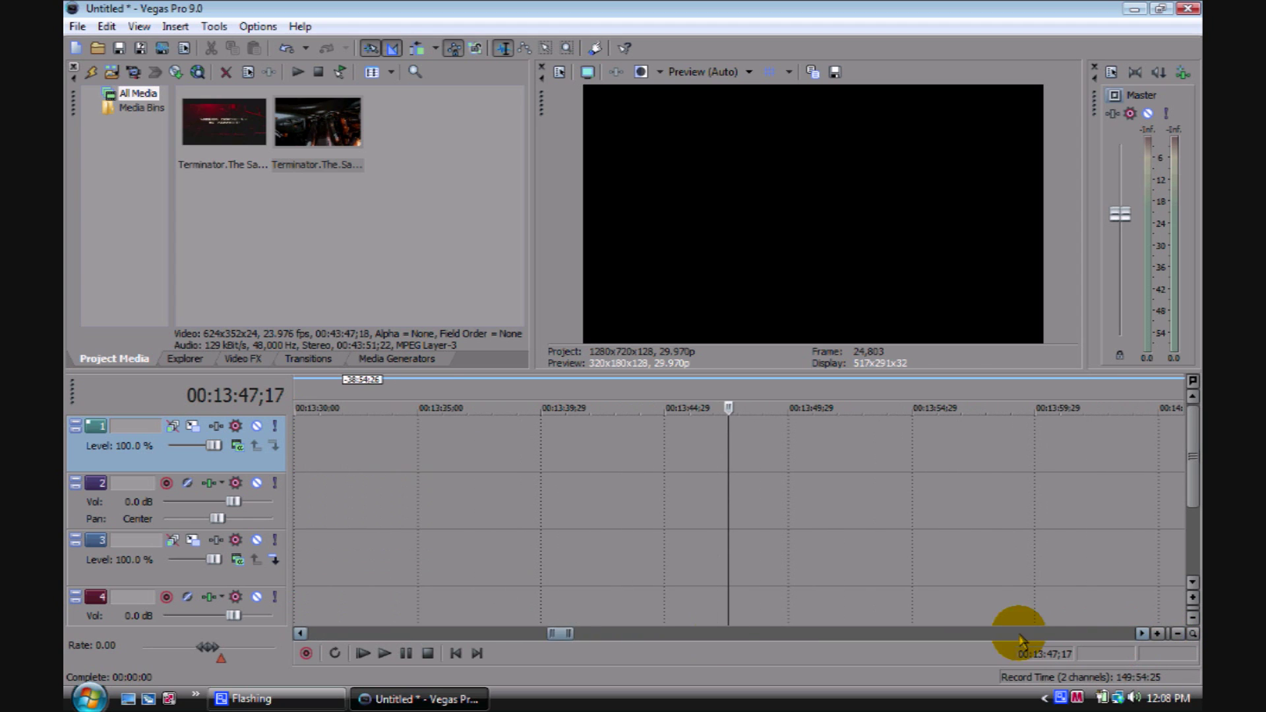
drag(543, 635, 317, 635)
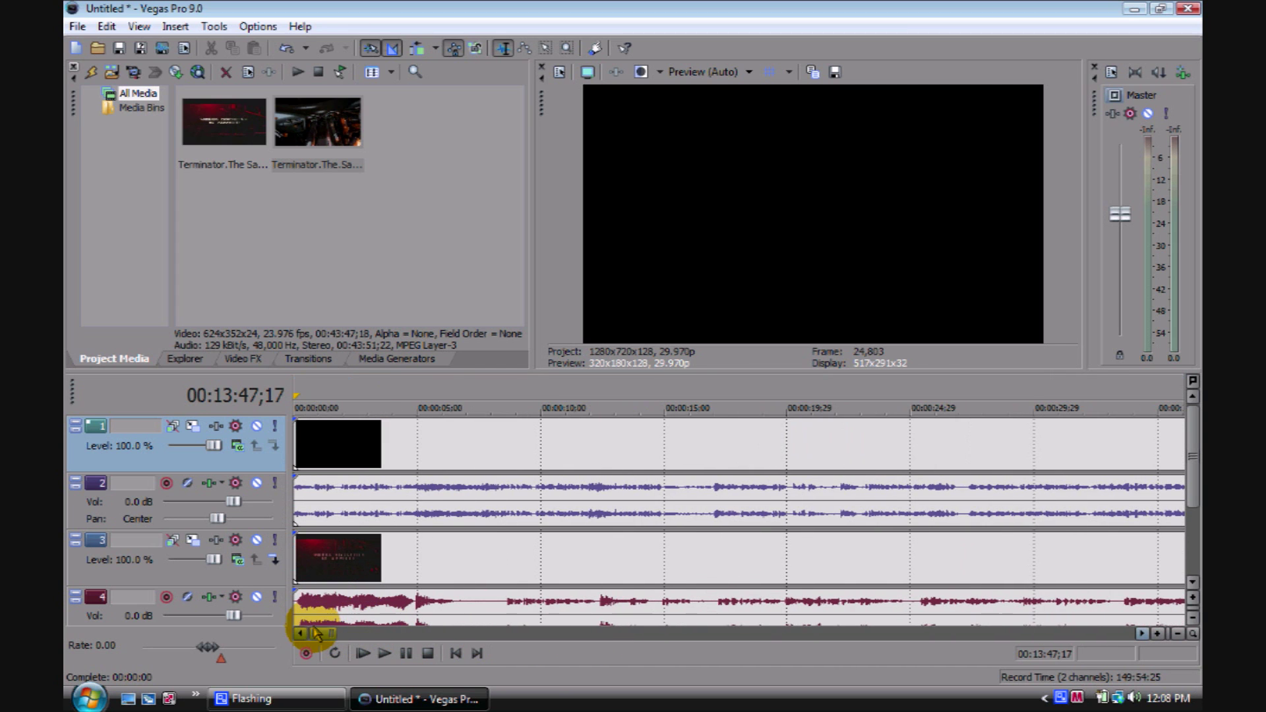
click(326, 462)
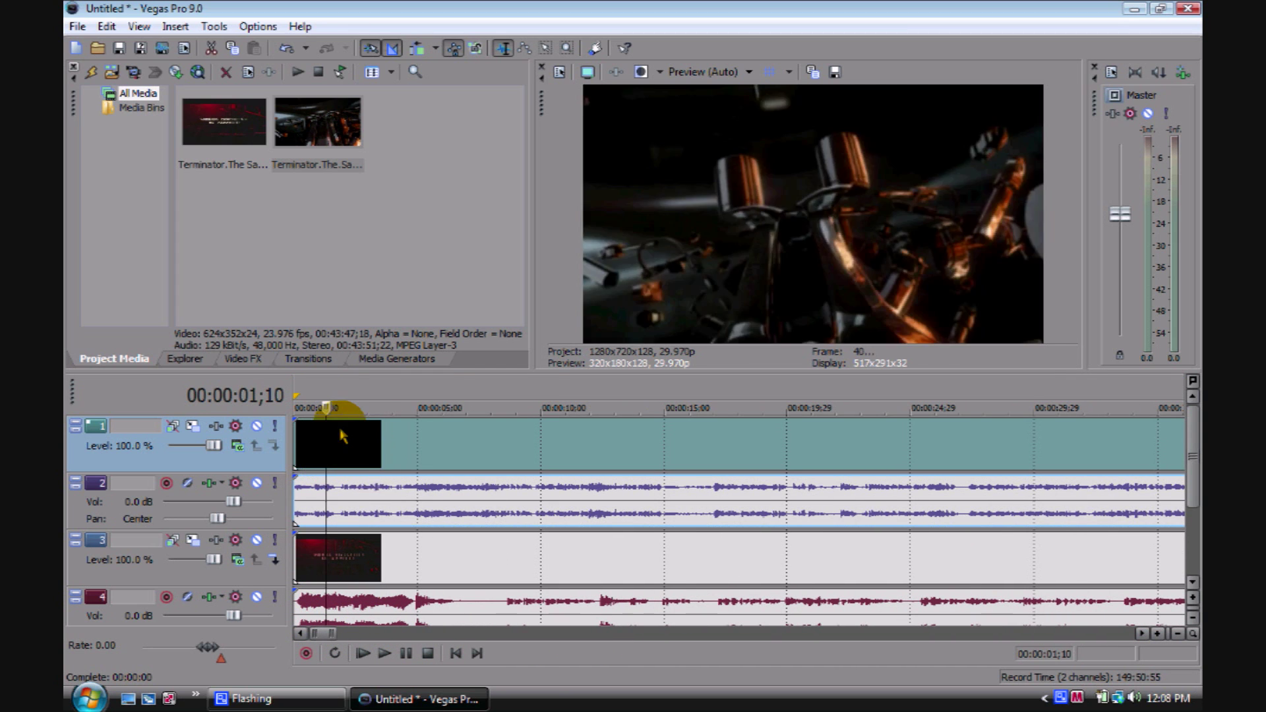
click(346, 570)
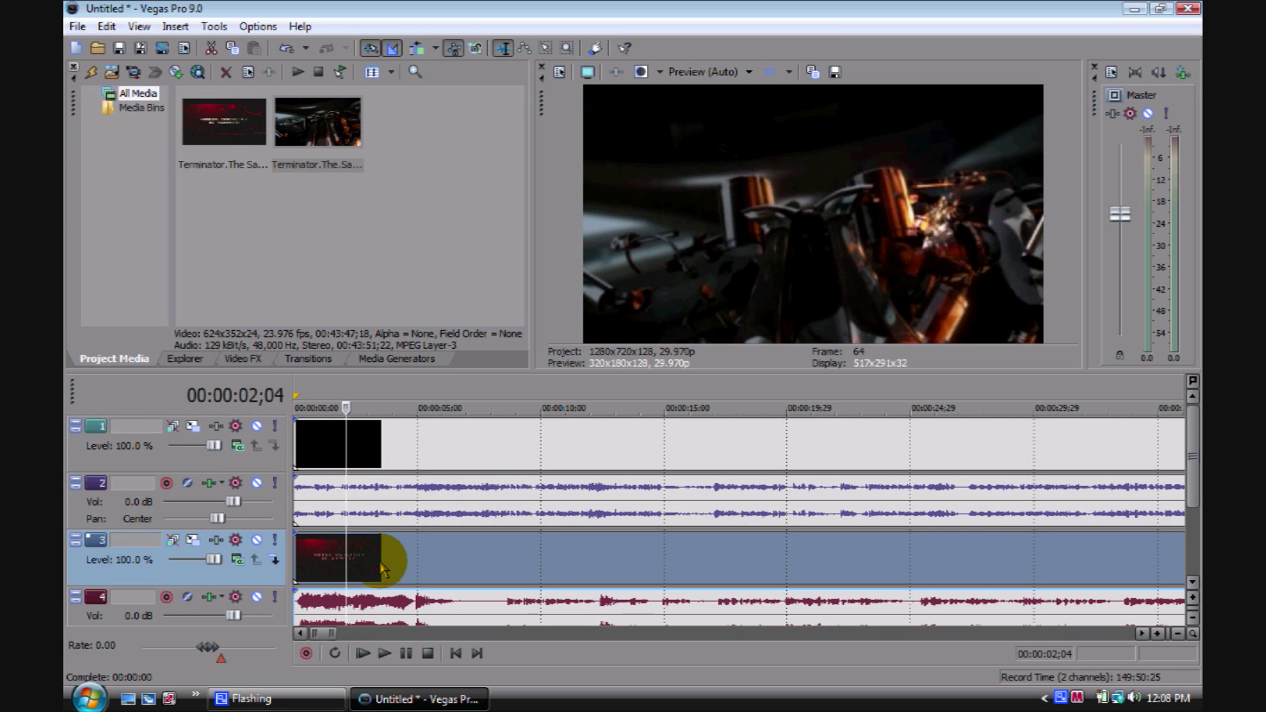
click(411, 573)
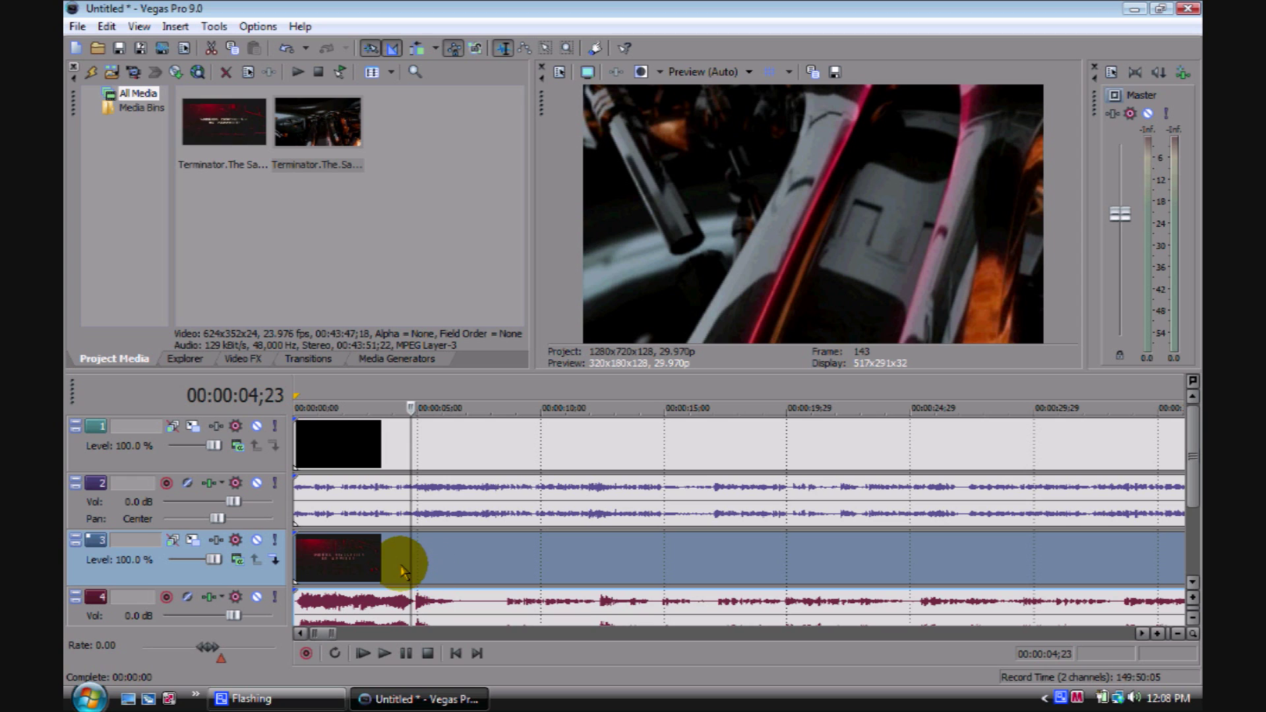
Step: Toggle the top track's mute and lower its level to preview the title, then restore 100%
right_click(354, 455)
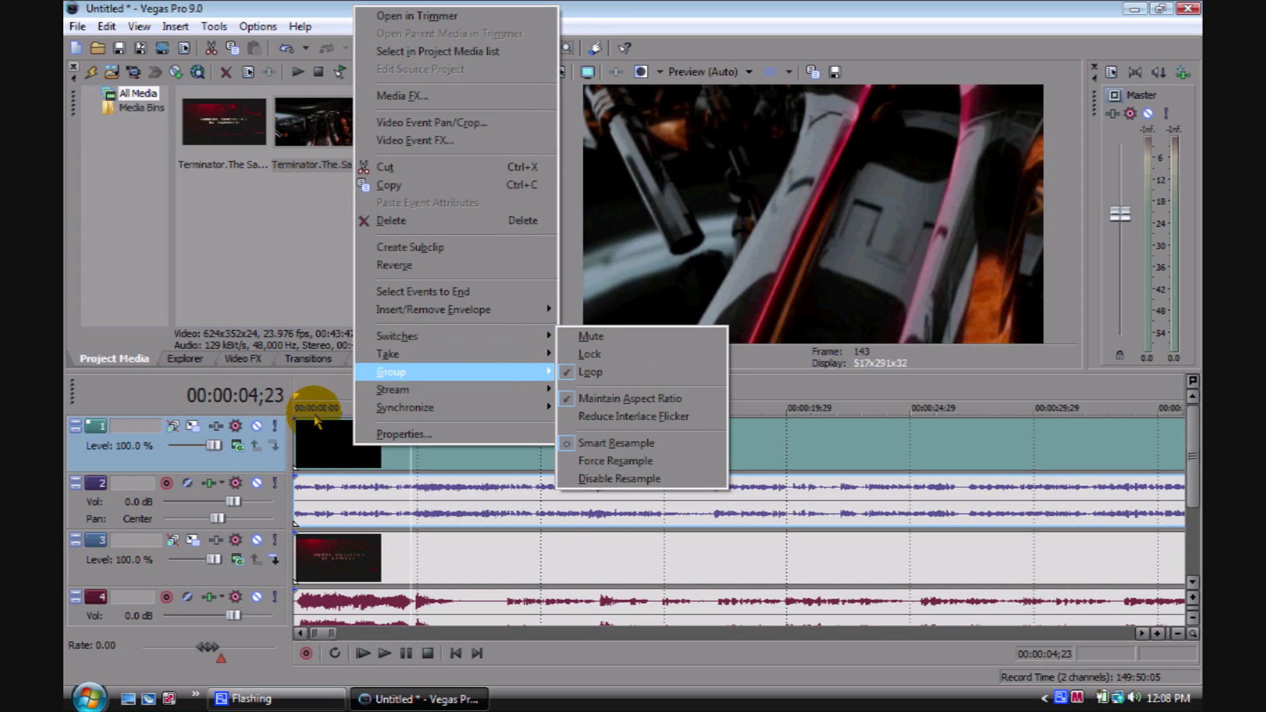
click(248, 472)
click(257, 426)
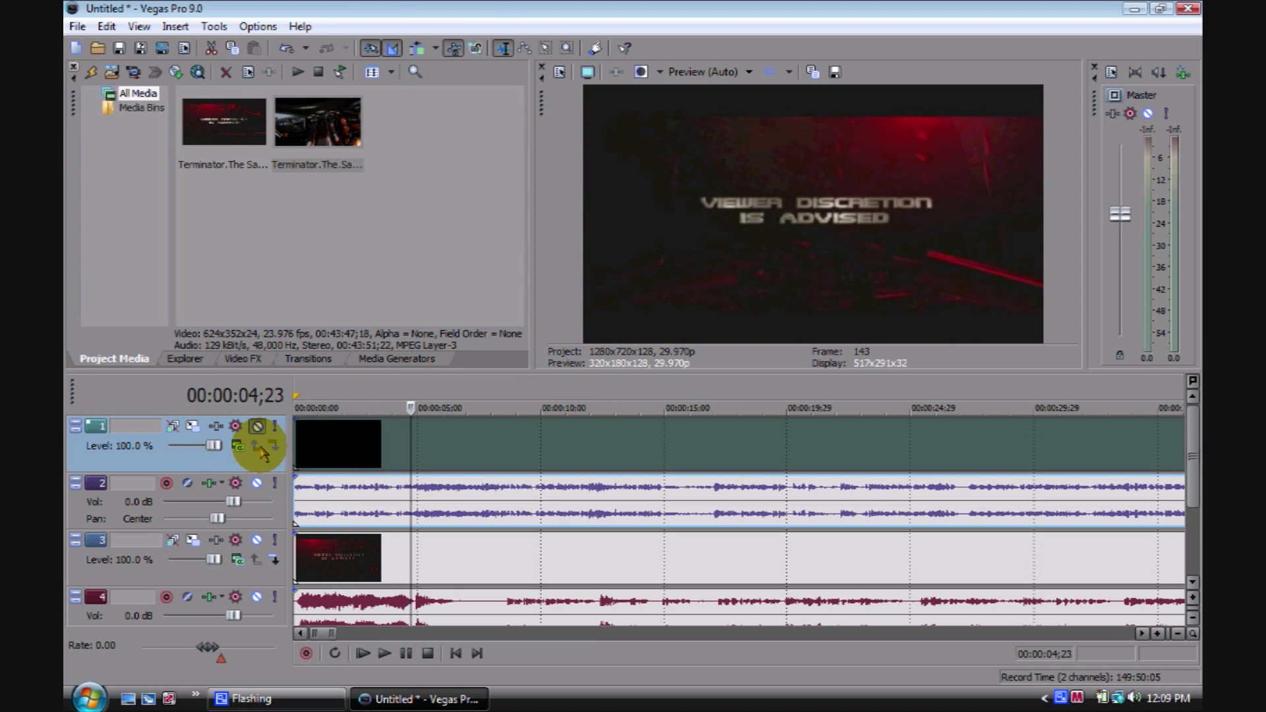
click(257, 426)
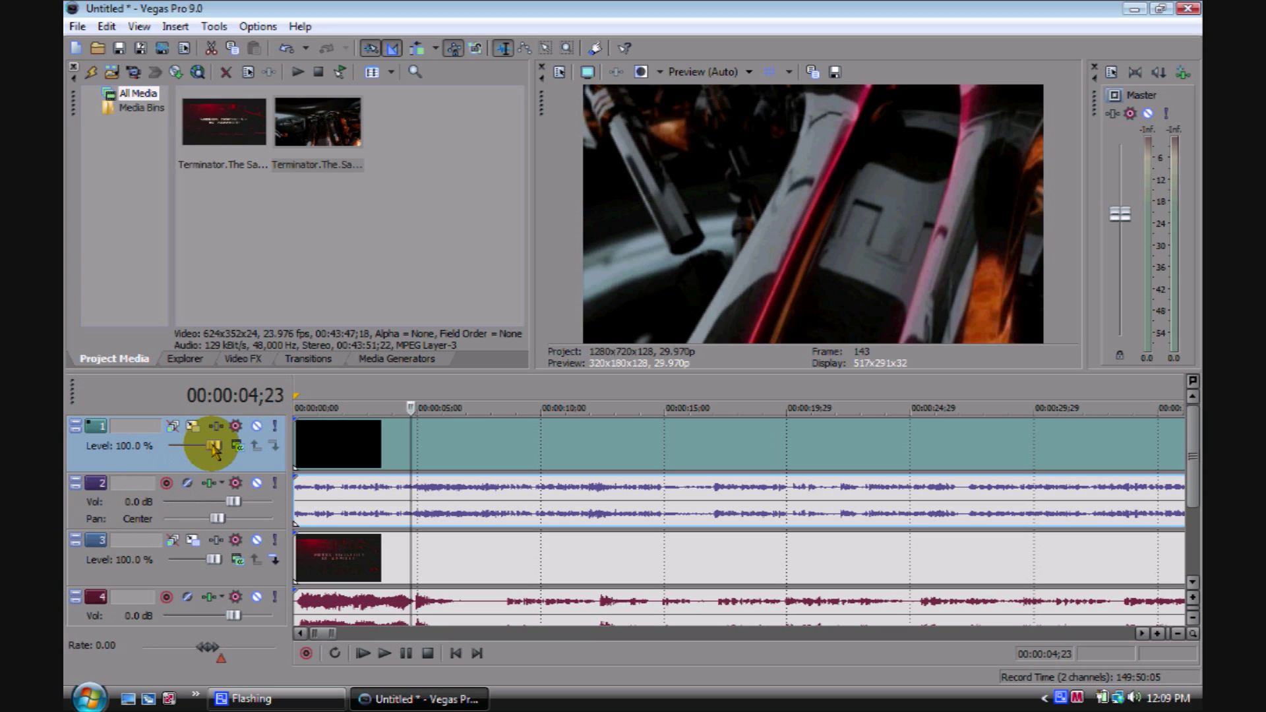
mouse_move(211, 450)
mouse_down()
mouse_move(178, 453)
mouse_move(191, 450)
mouse_up()
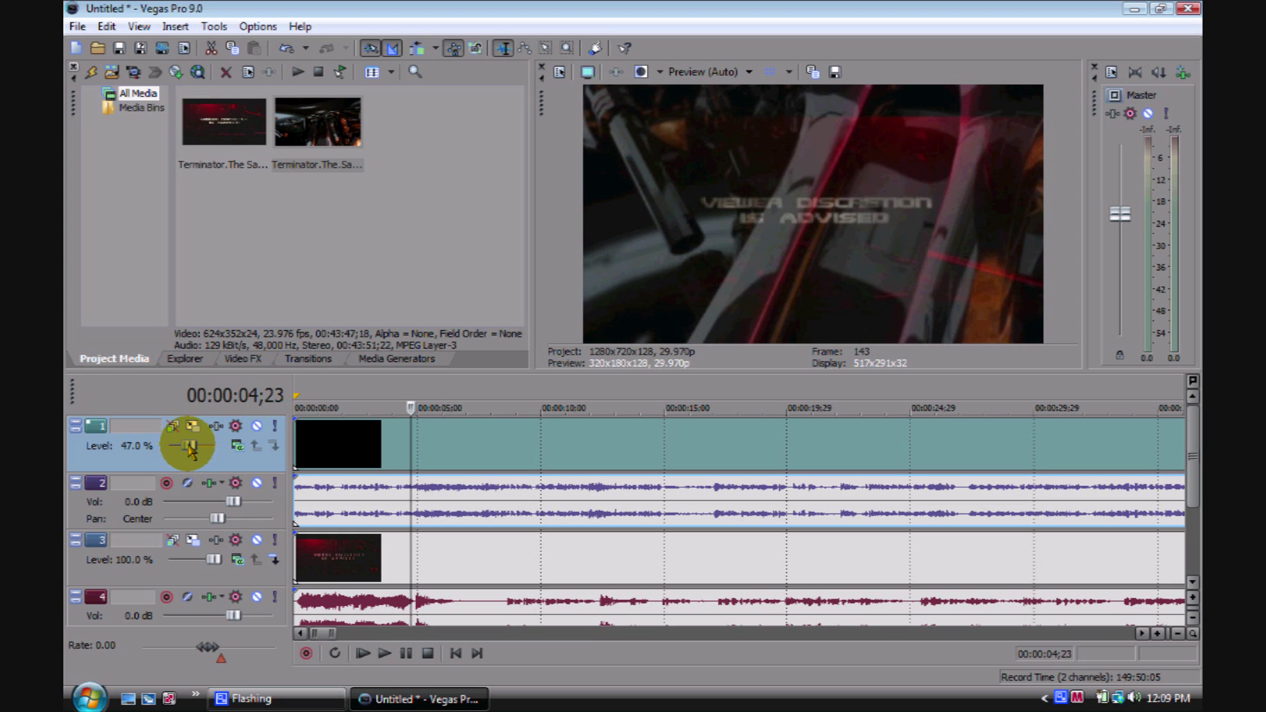
drag(189, 450, 233, 455)
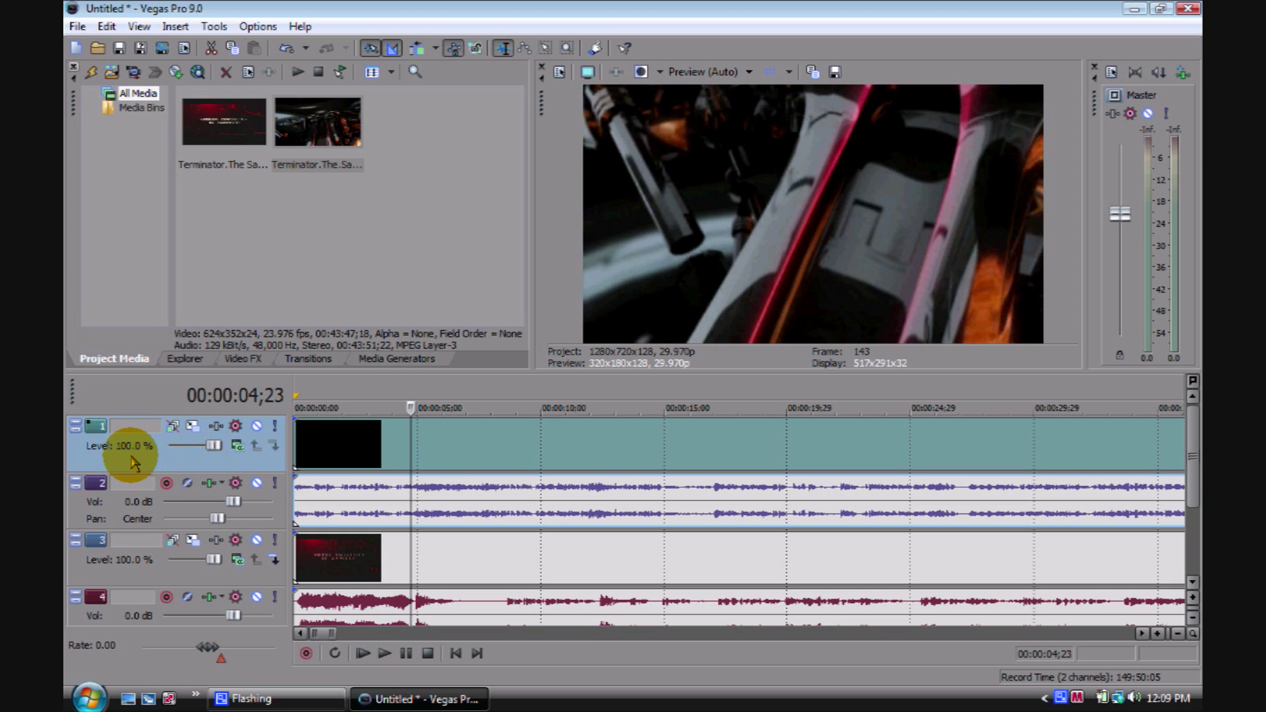
Step: Set the top track's compositing mode to Add
click(236, 445)
click(291, 212)
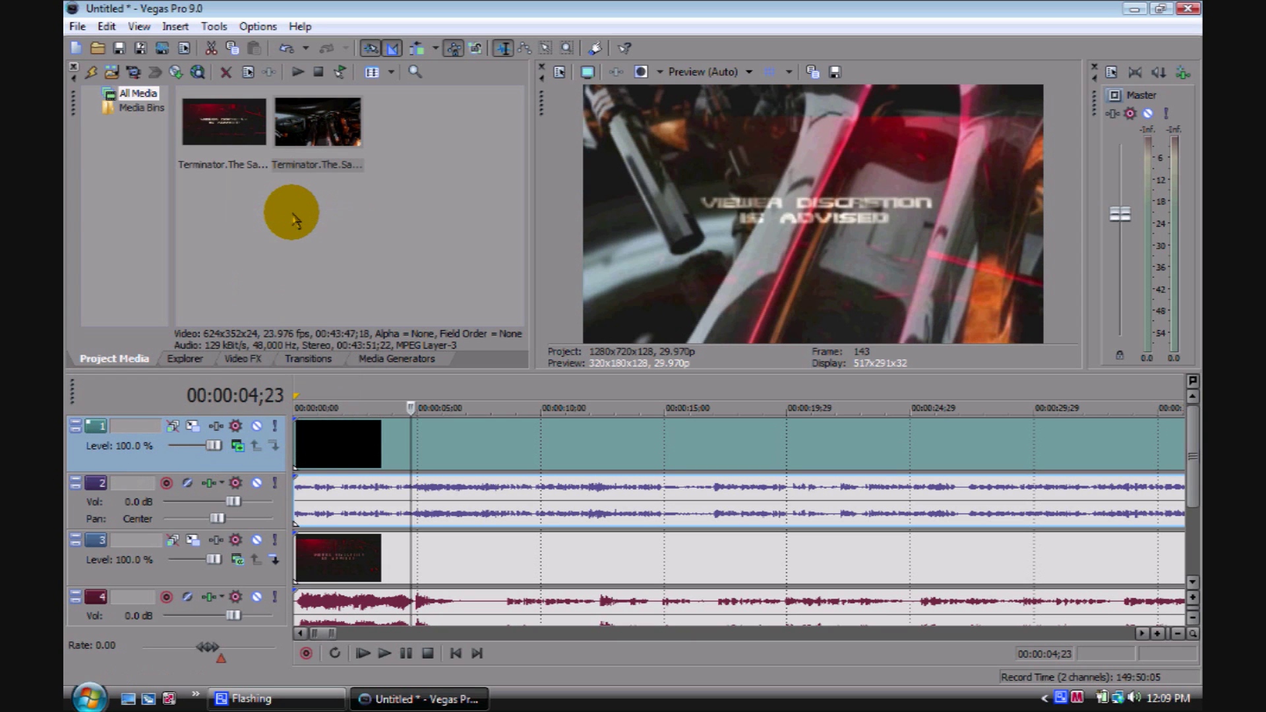
click(239, 455)
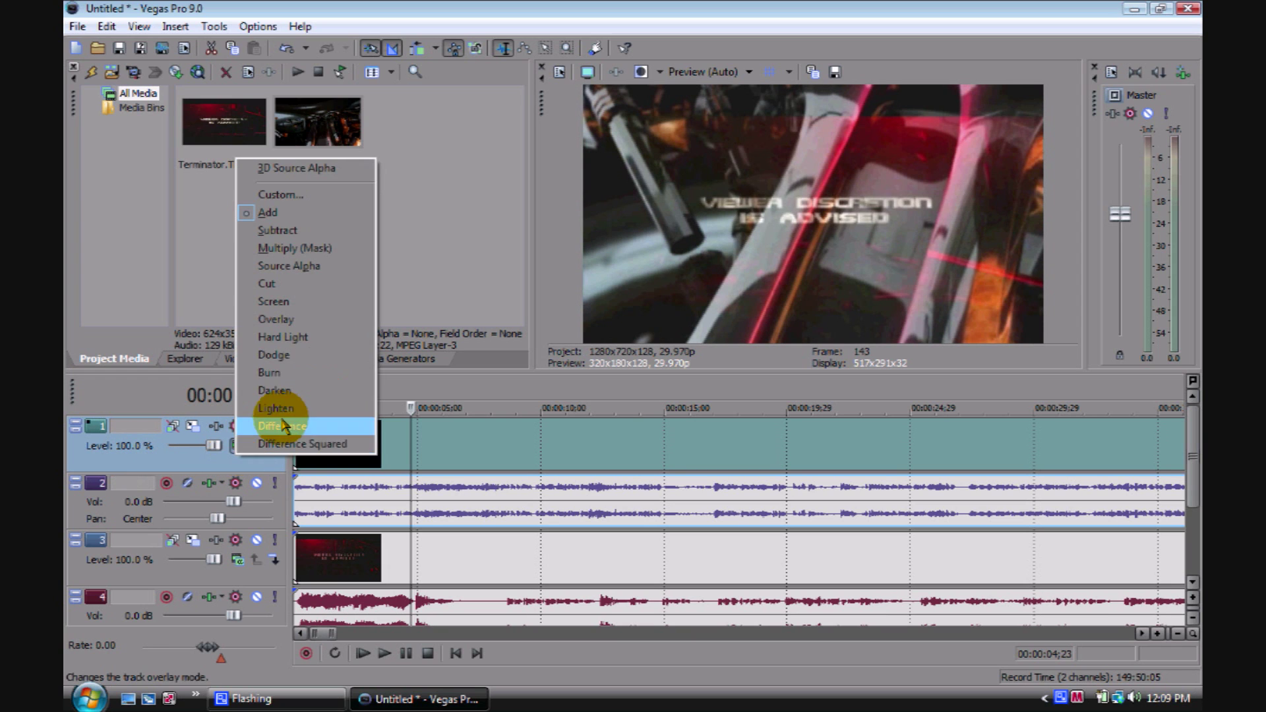
Step: Try Dodge blending on the top track, then switch it back to Source Alpha
click(281, 359)
click(237, 446)
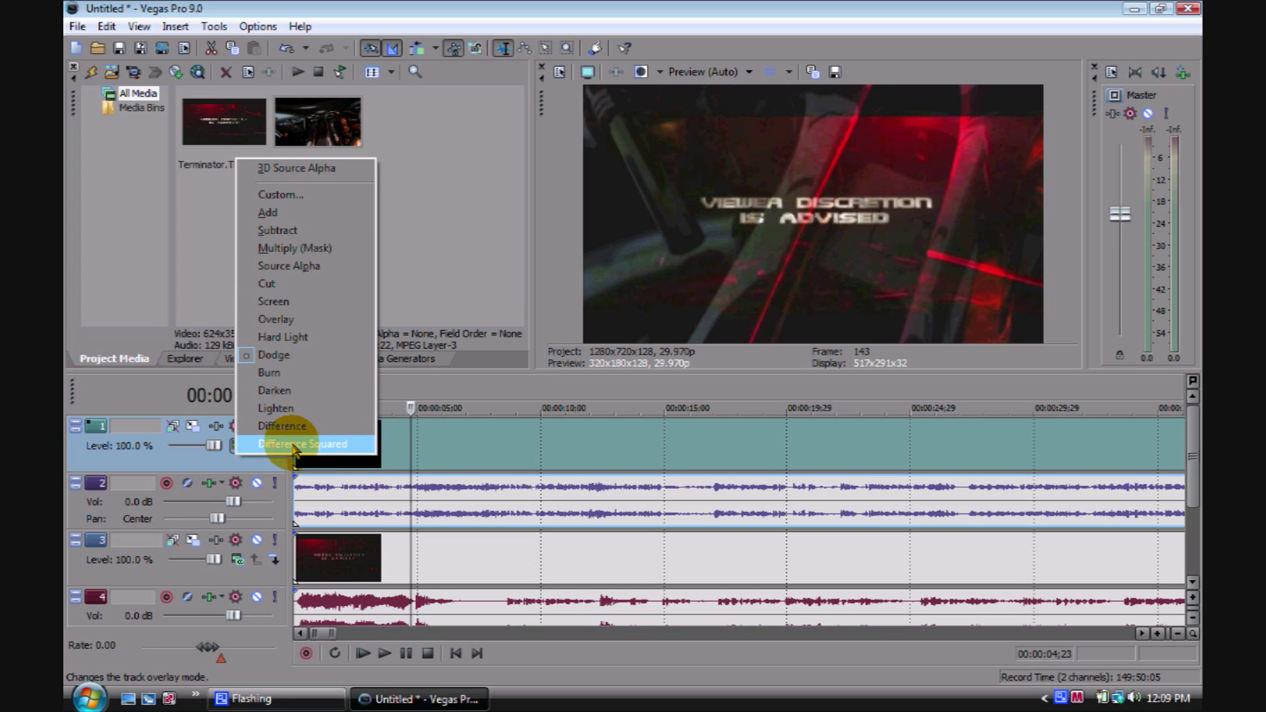
click(298, 266)
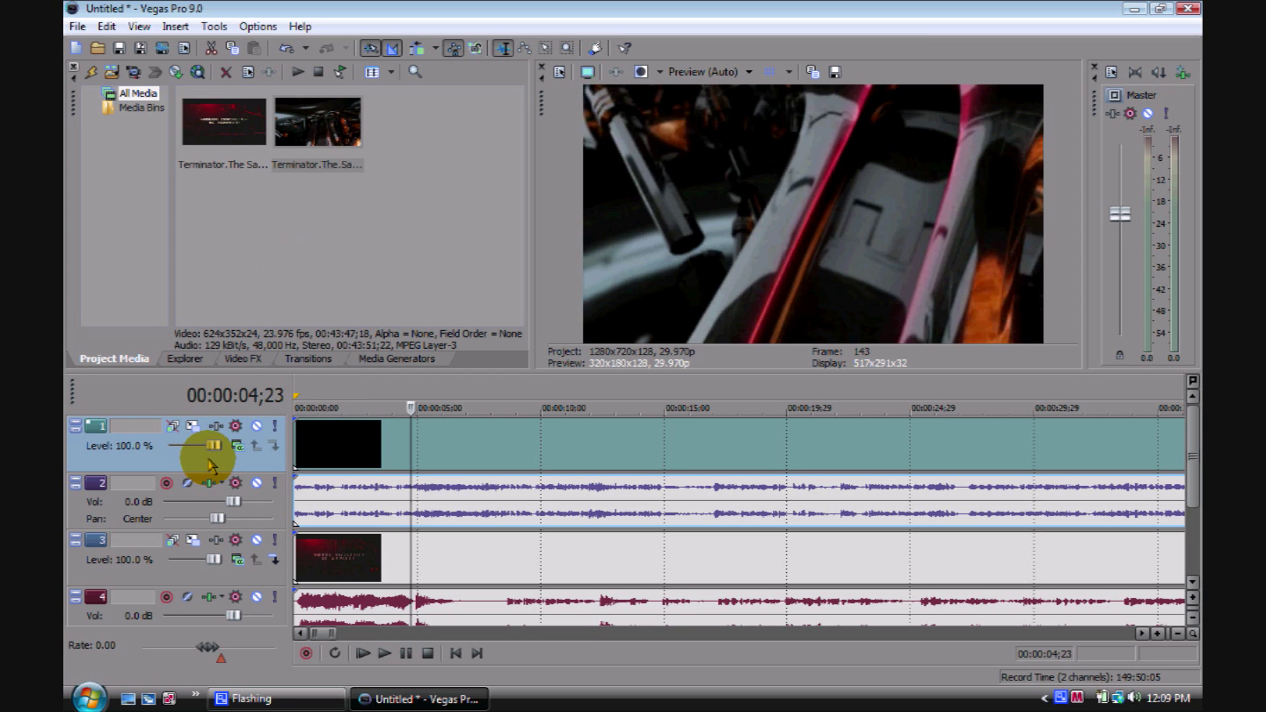
Step: Drag the Cookie Cutter 'Square, Center, White Border' preset from Video FX onto the top episode clip
click(255, 370)
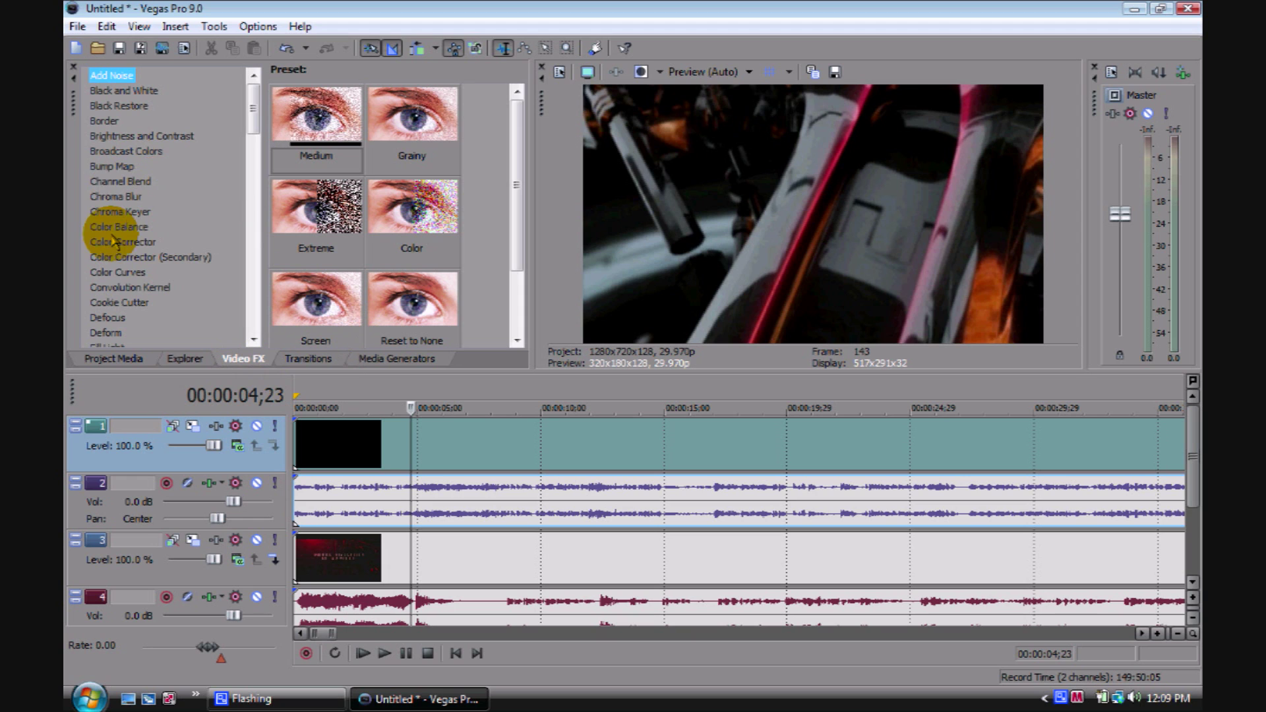
click(118, 302)
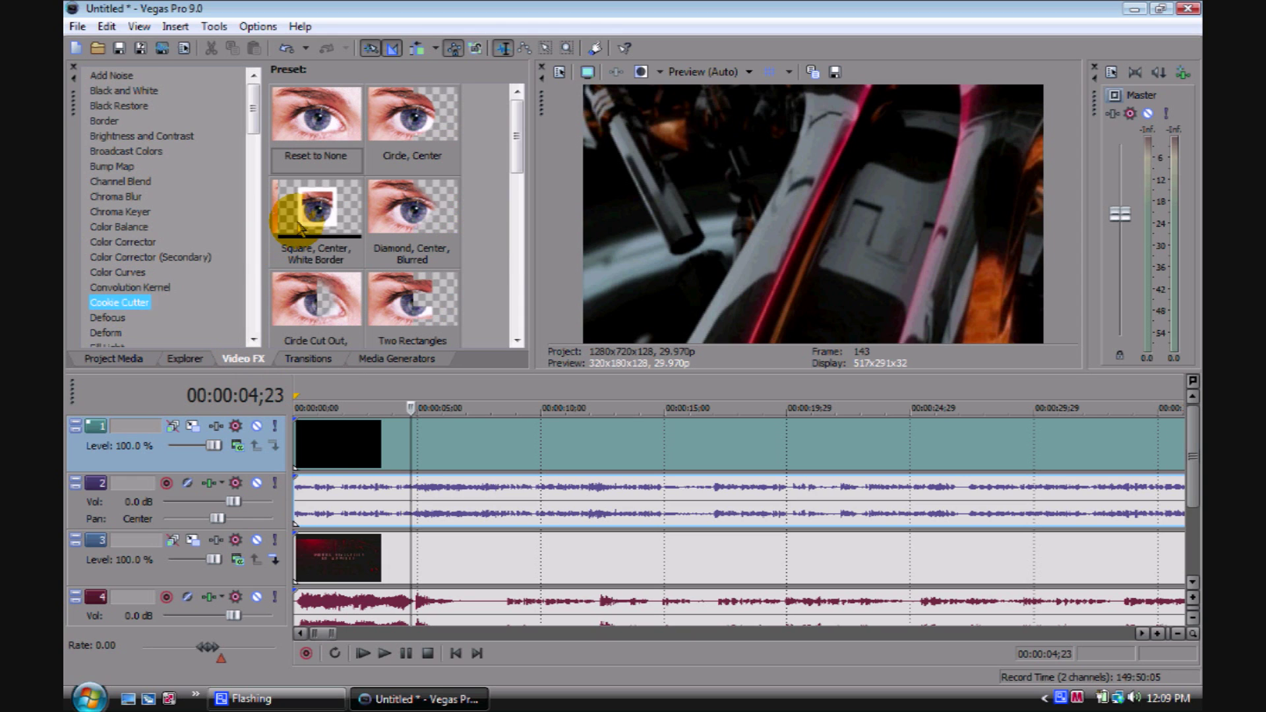
drag(327, 460, 325, 454)
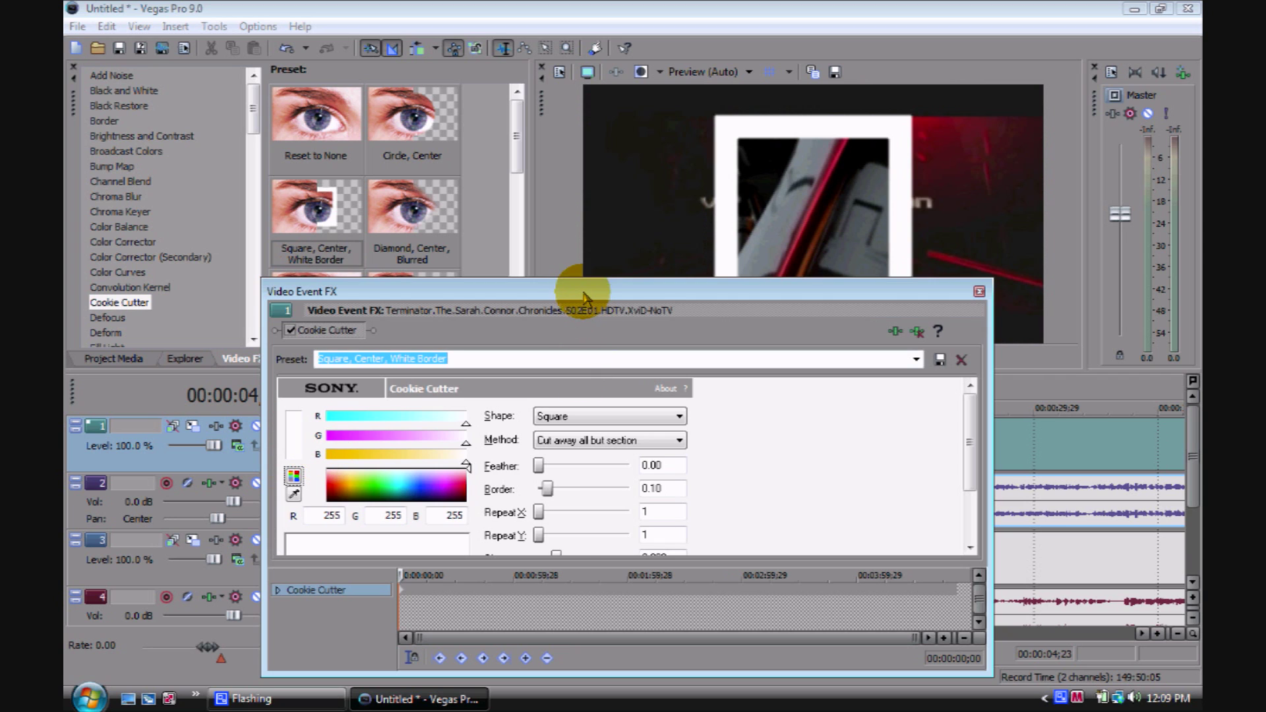
drag(580, 291, 627, 286)
drag(1016, 435, 1011, 493)
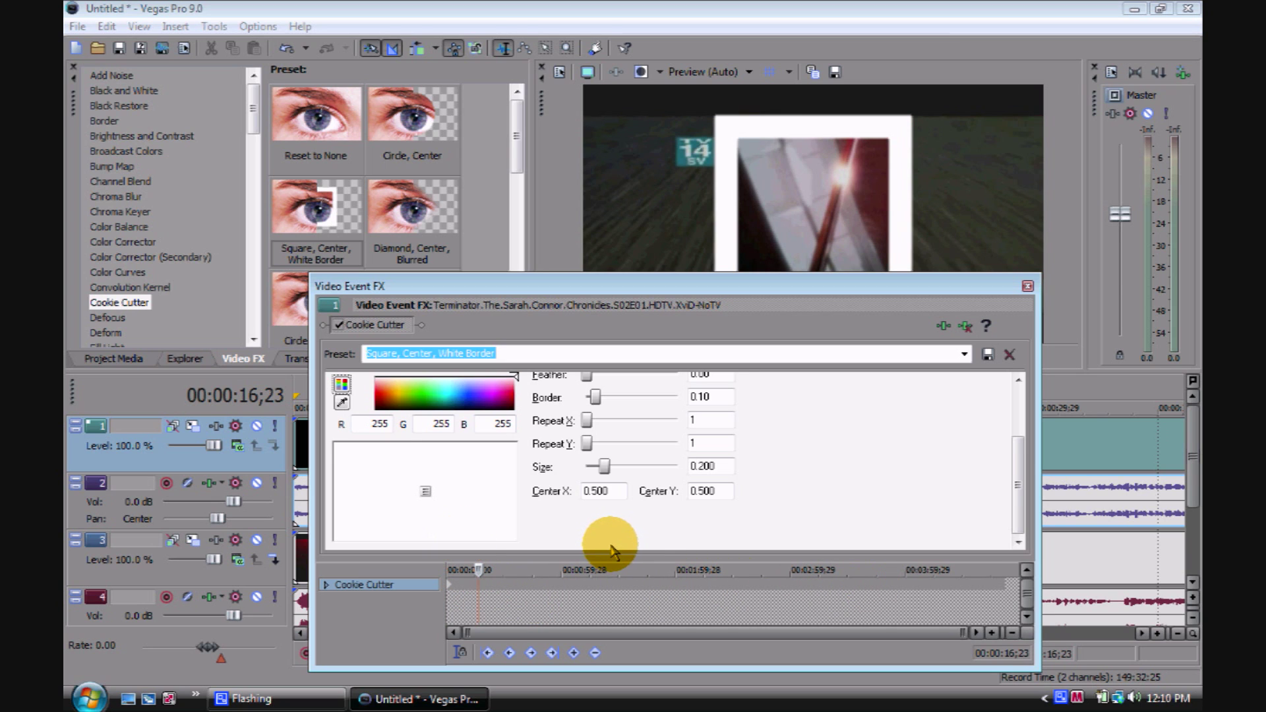
Step: Add a keyframe at 34;14 with the cutout square moved right to Center X 0.810 and Size 0.250
drag(425, 493, 367, 490)
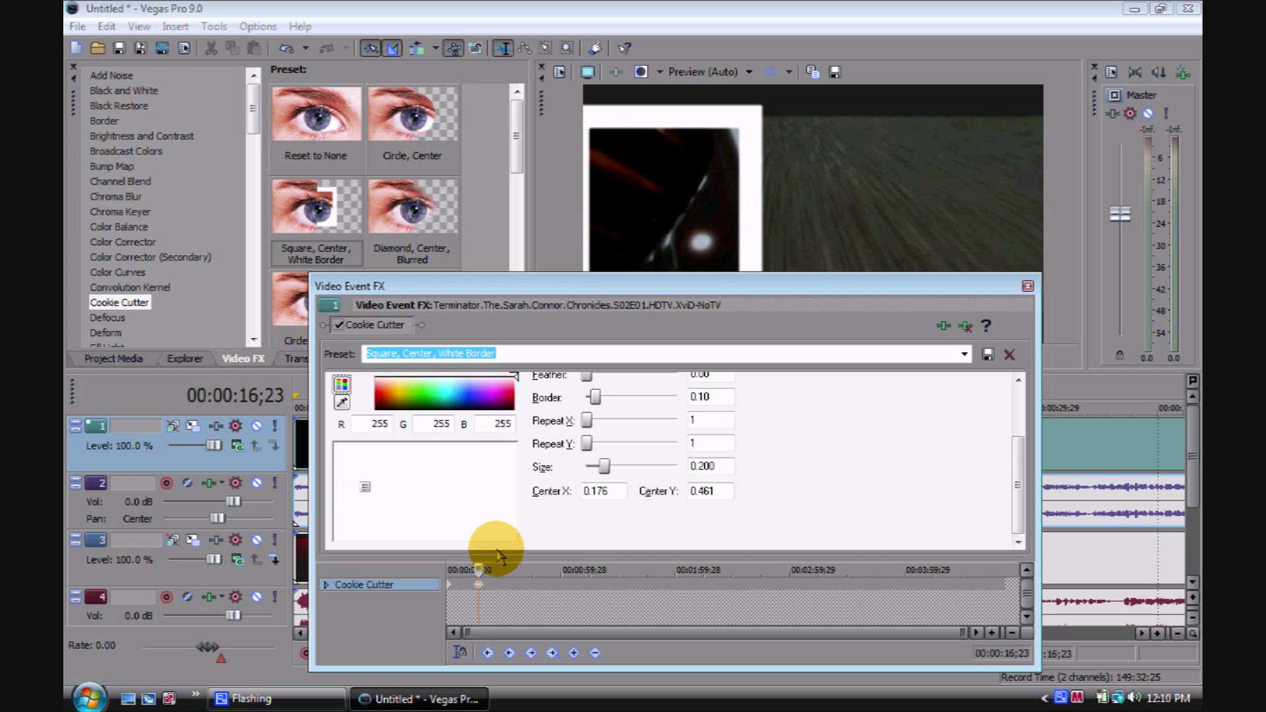
click(513, 589)
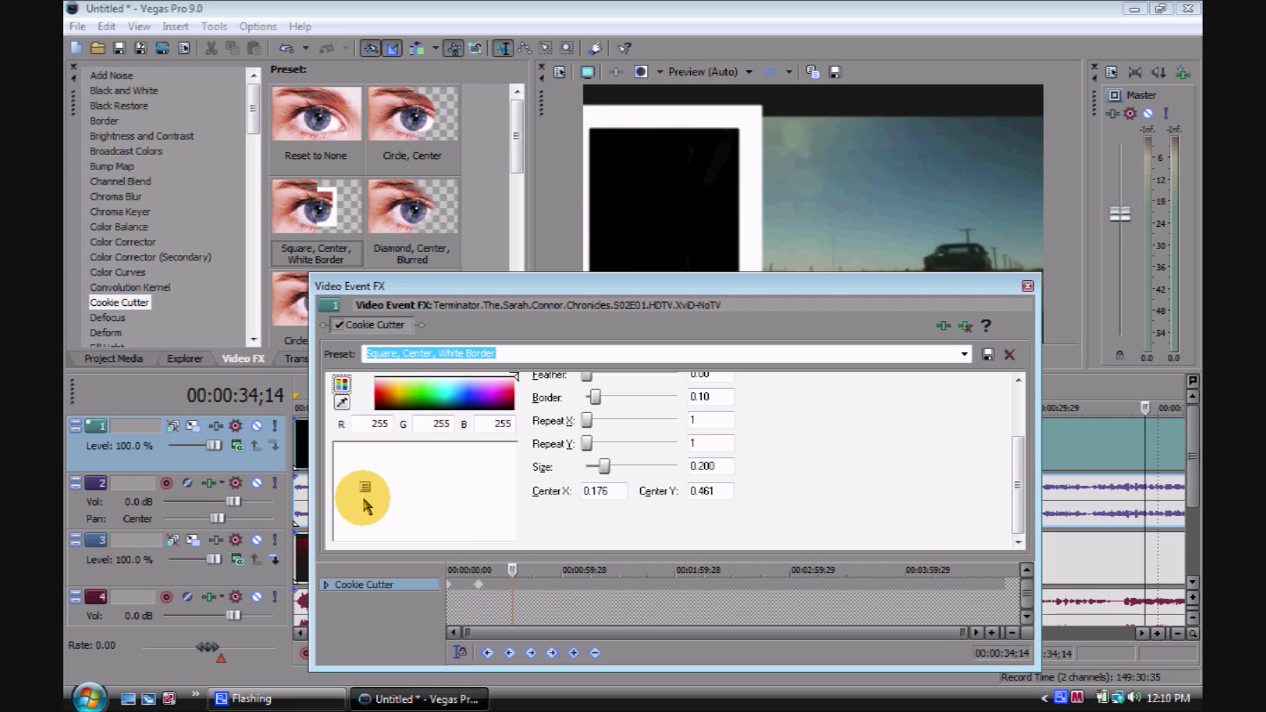
drag(364, 493, 483, 490)
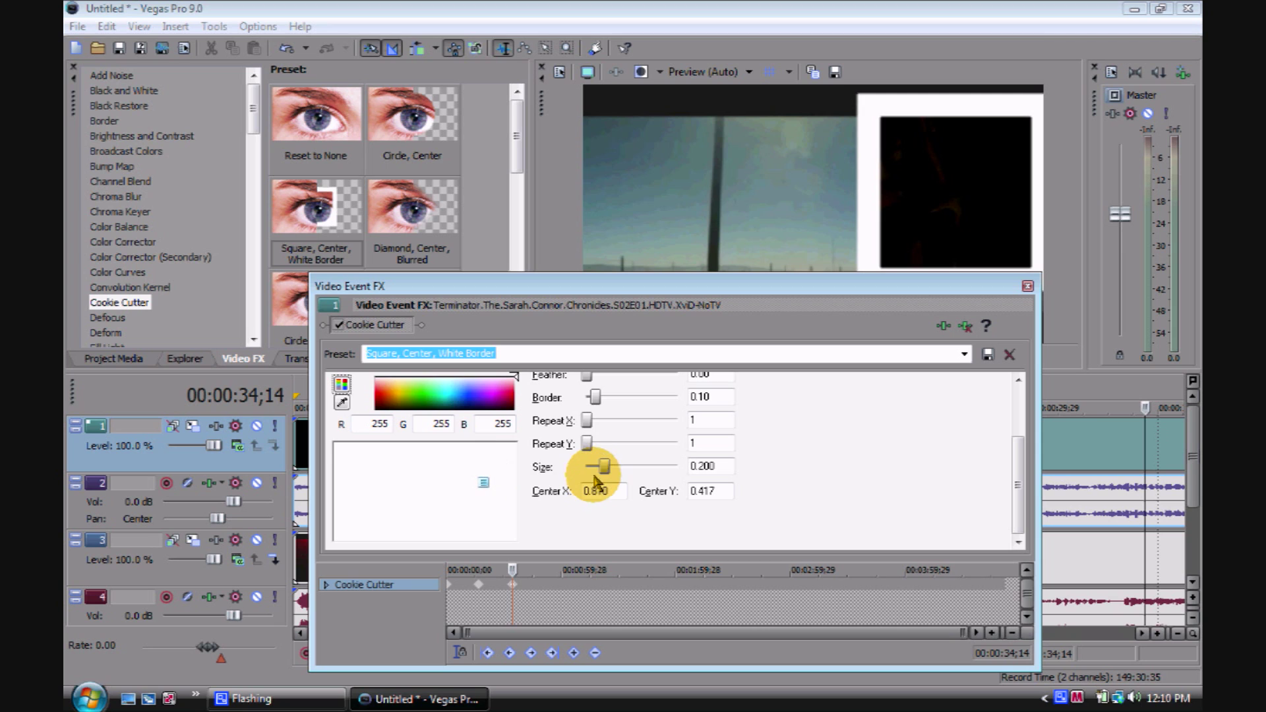
drag(604, 470, 678, 427)
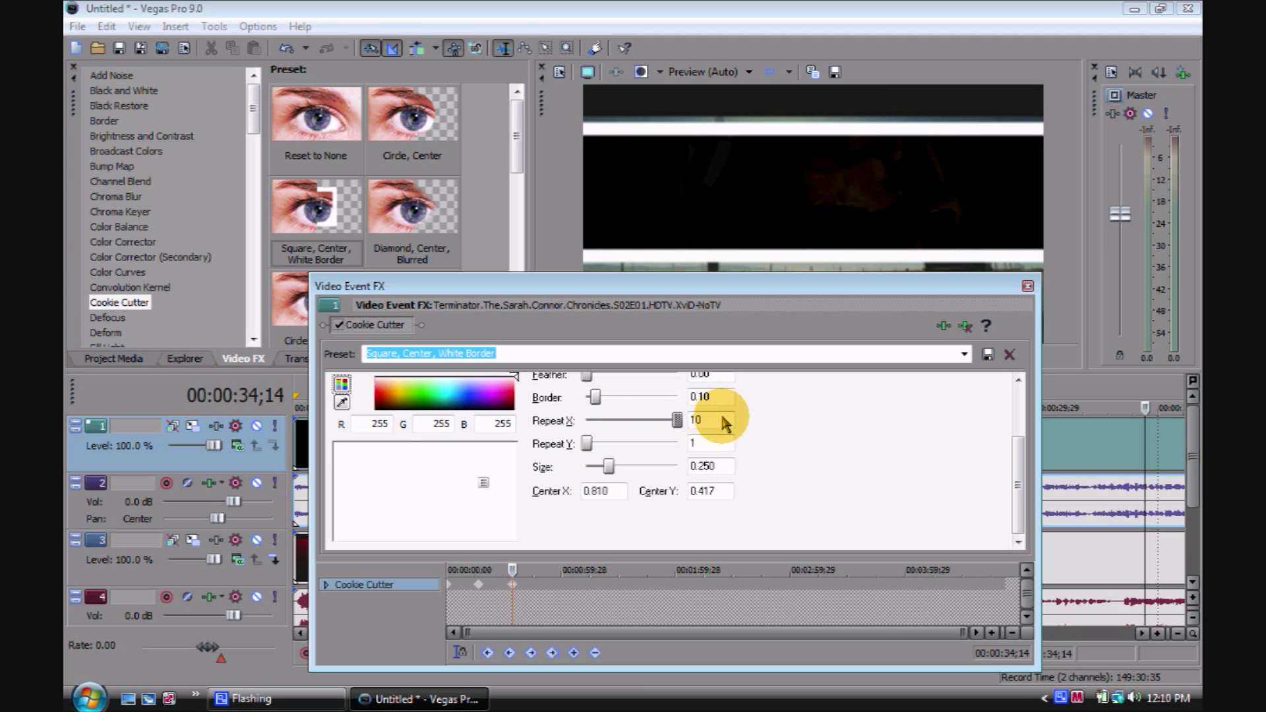
Step: Set the Cookie Cutter to Repeat X 10, Border 0.07 and Feather 0.20
mouse_move(775, 293)
mouse_down()
mouse_move(750, 297)
mouse_move(779, 278)
mouse_up()
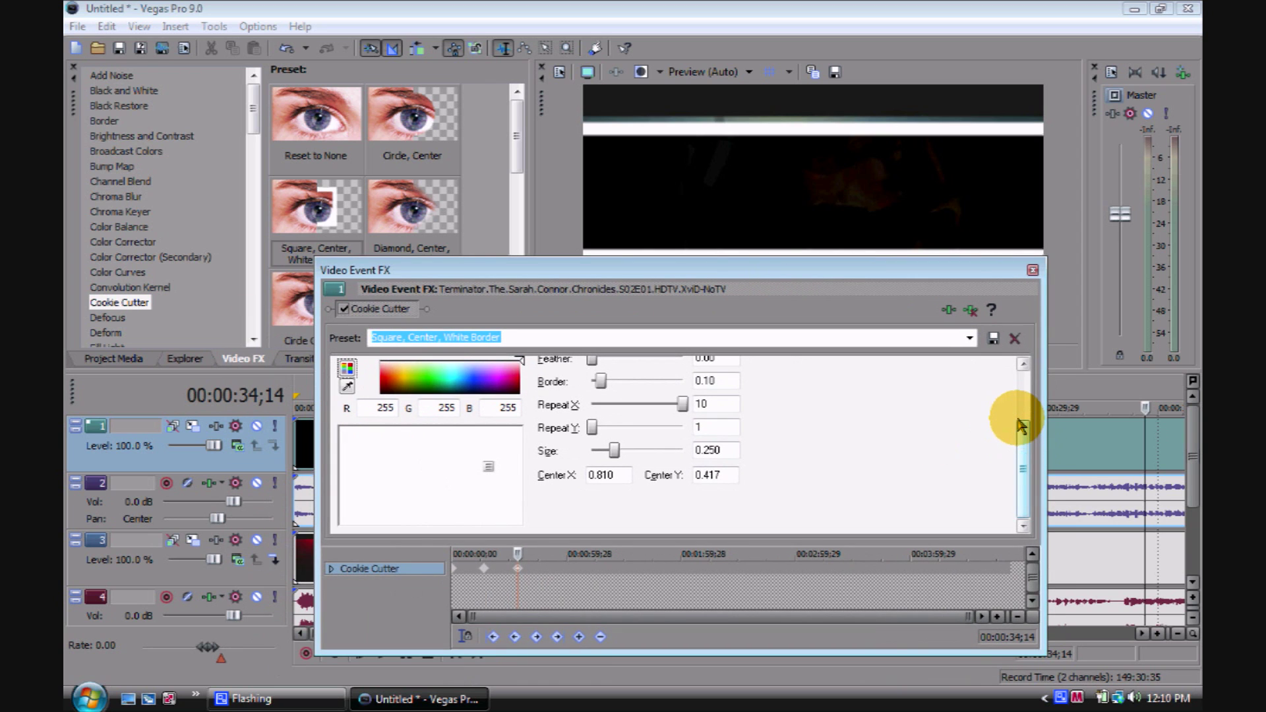
drag(1023, 439, 1022, 403)
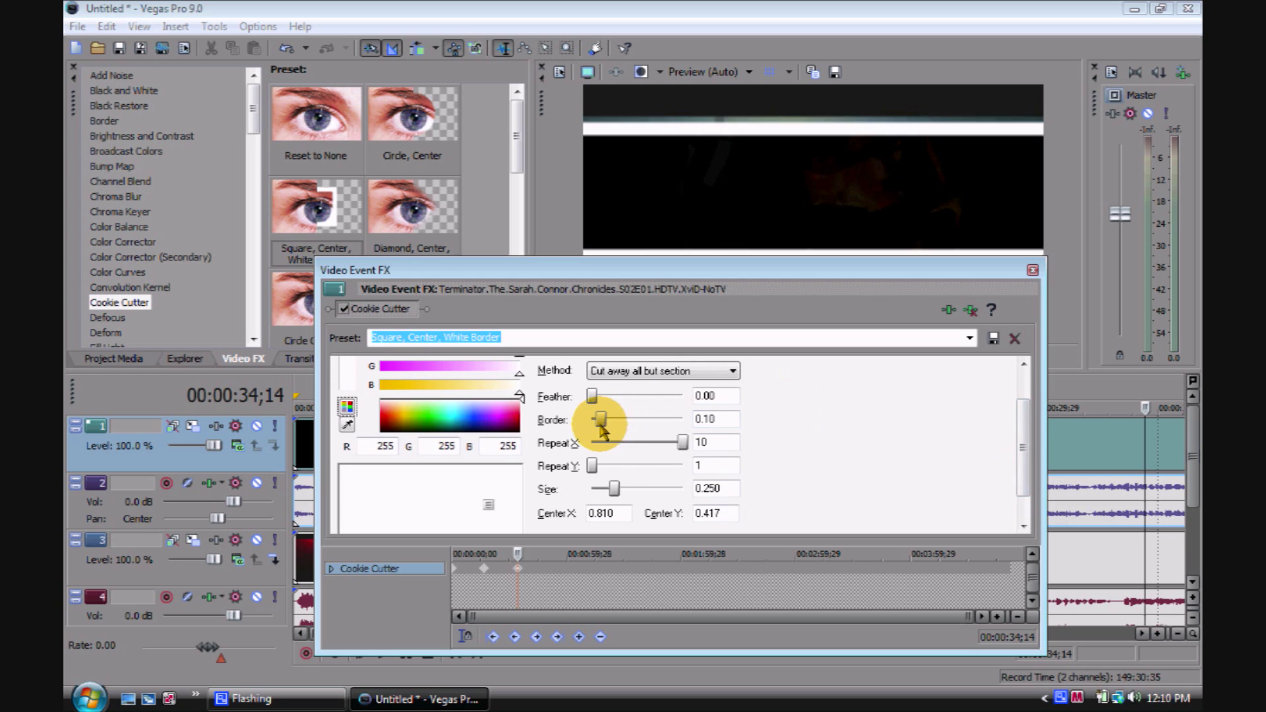
drag(599, 420, 598, 422)
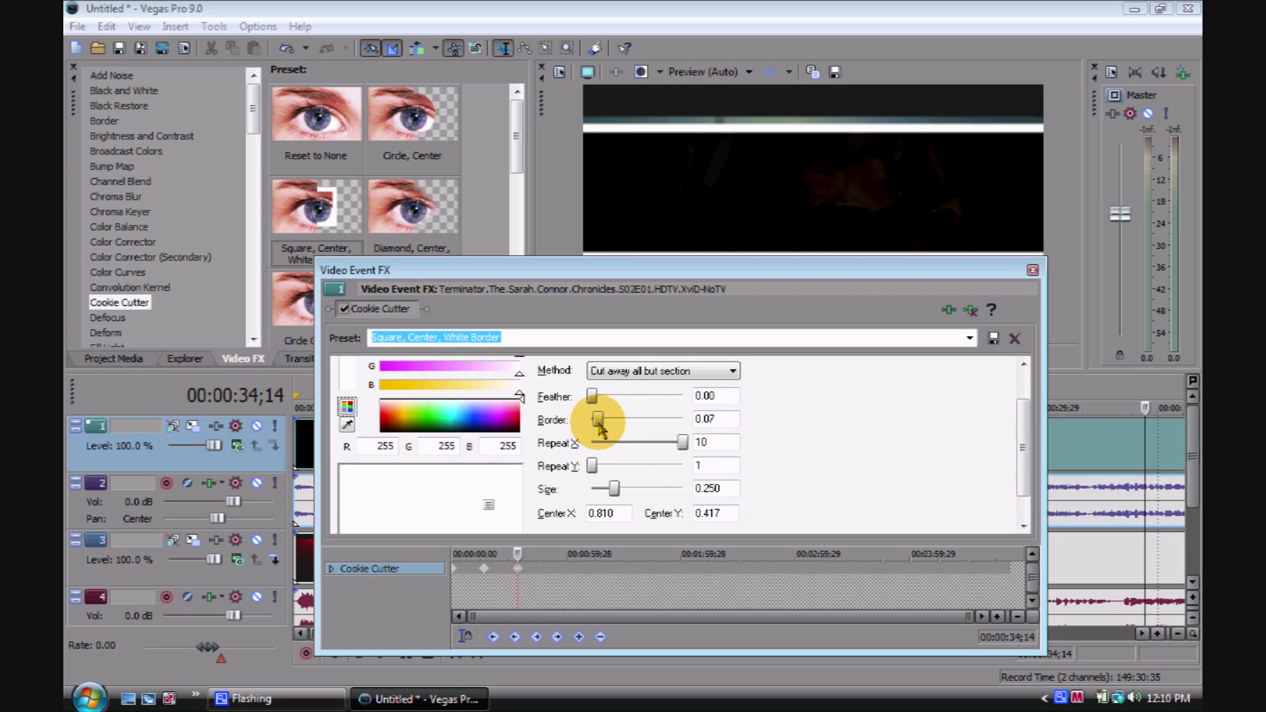
mouse_move(592, 397)
mouse_down()
mouse_move(626, 399)
mouse_move(599, 397)
mouse_up()
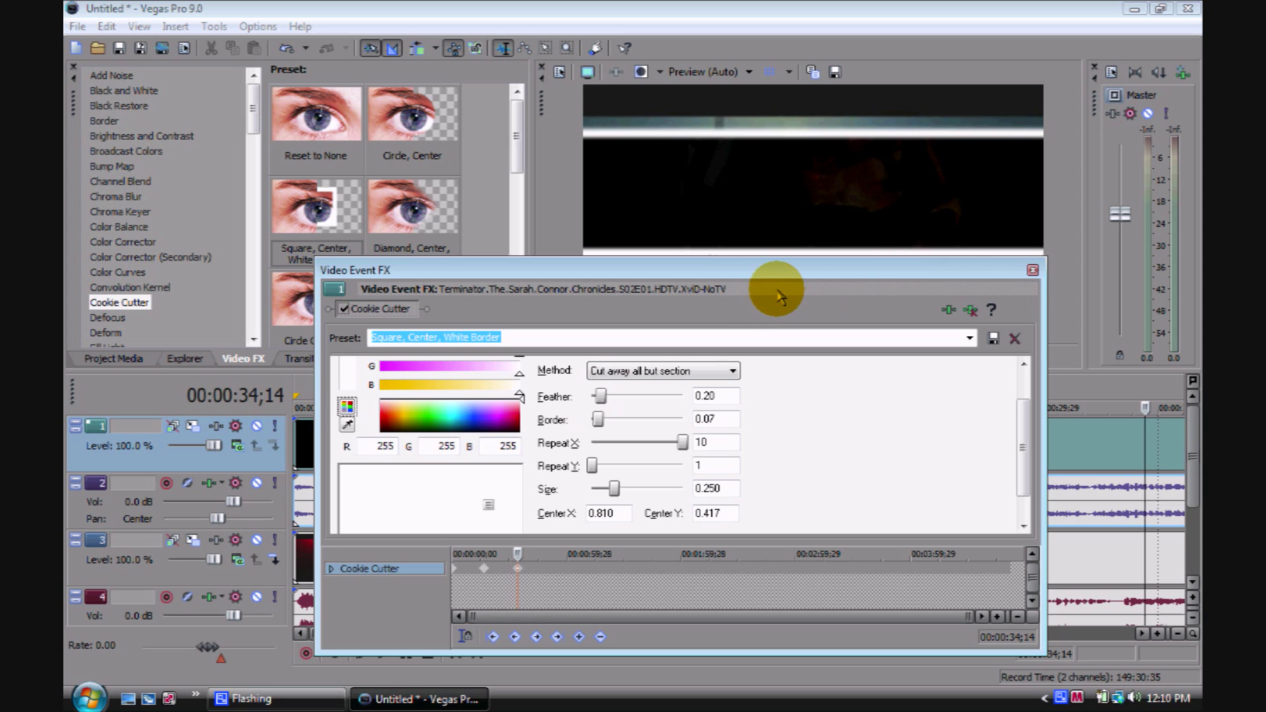
Step: Close the effect settings and insert a new empty video track at the top
click(1033, 269)
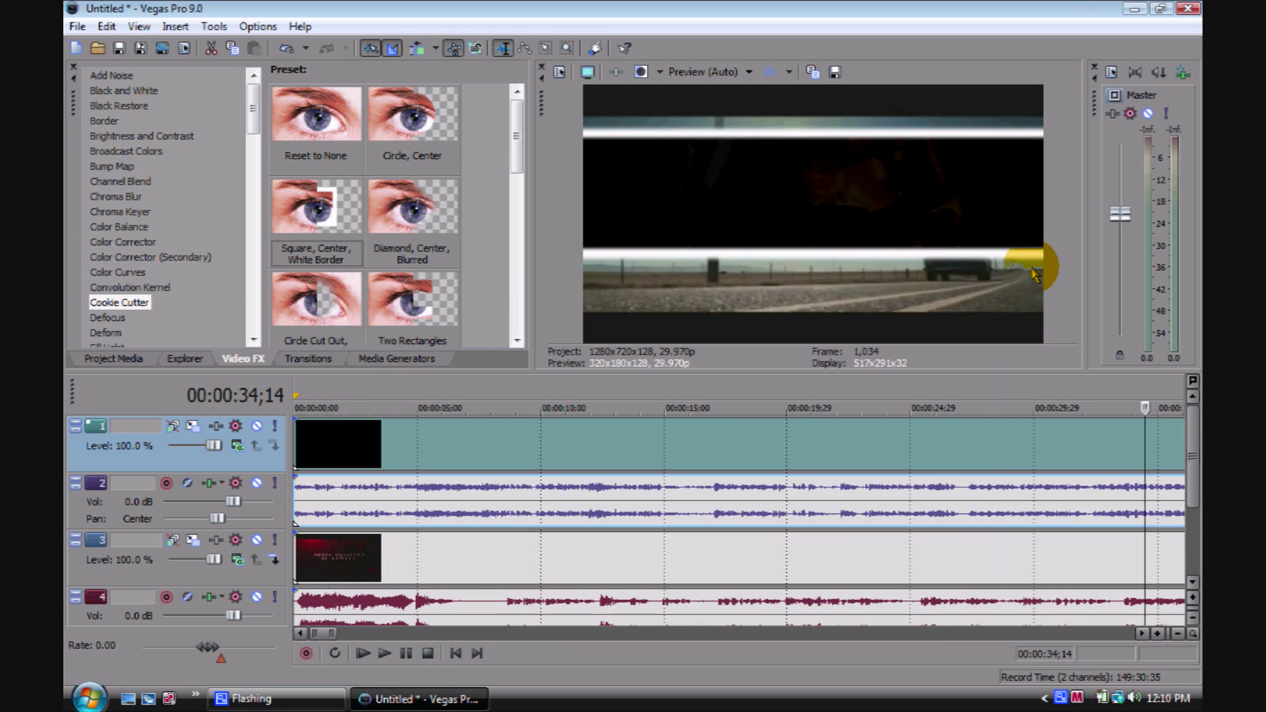
scroll(504, 172, down, 1)
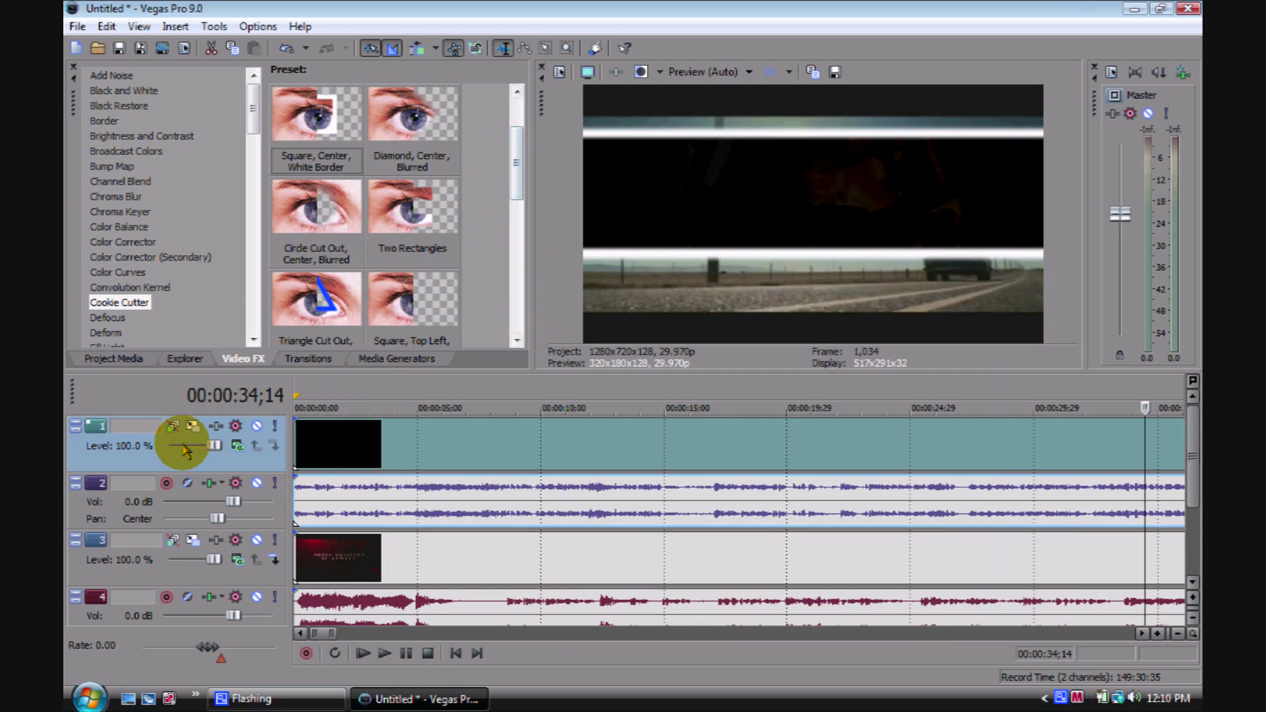
right_click(84, 455)
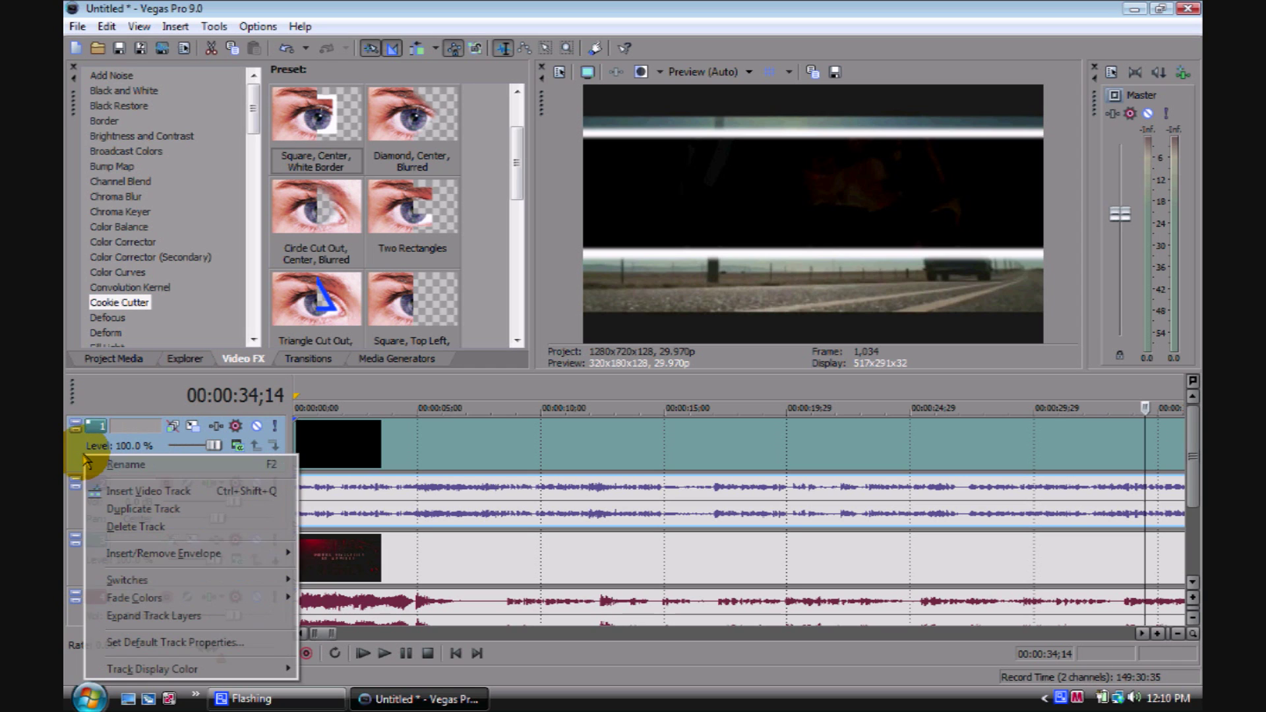
click(95, 491)
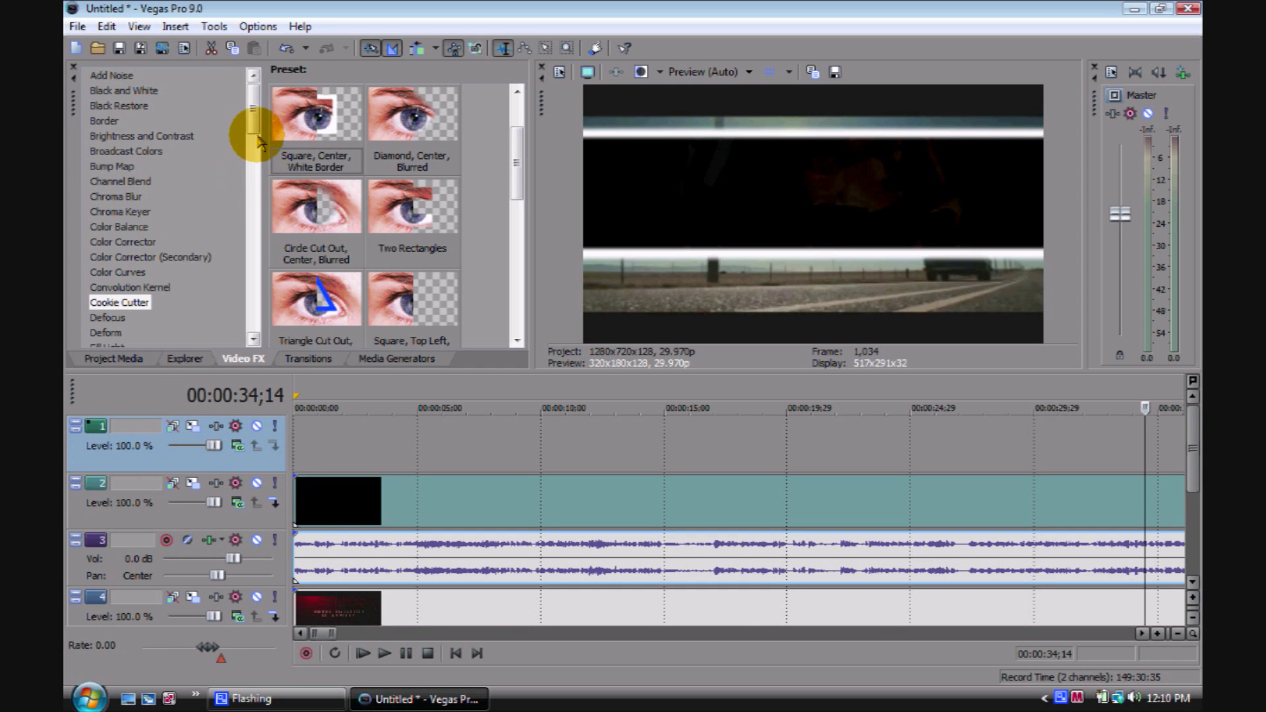
drag(259, 141, 258, 176)
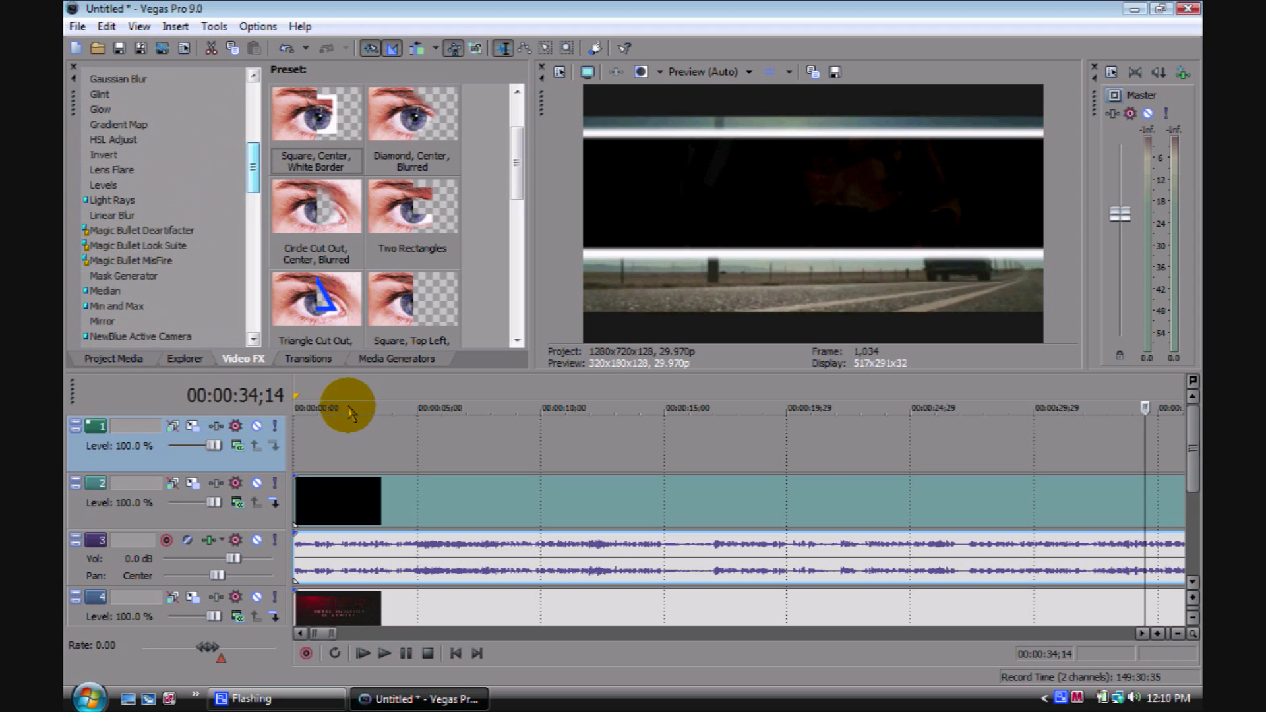
Step: Place a legacy Video Factory Text Soft Glow event on the new track, then park the playhead at 00:00:10;00
click(396, 358)
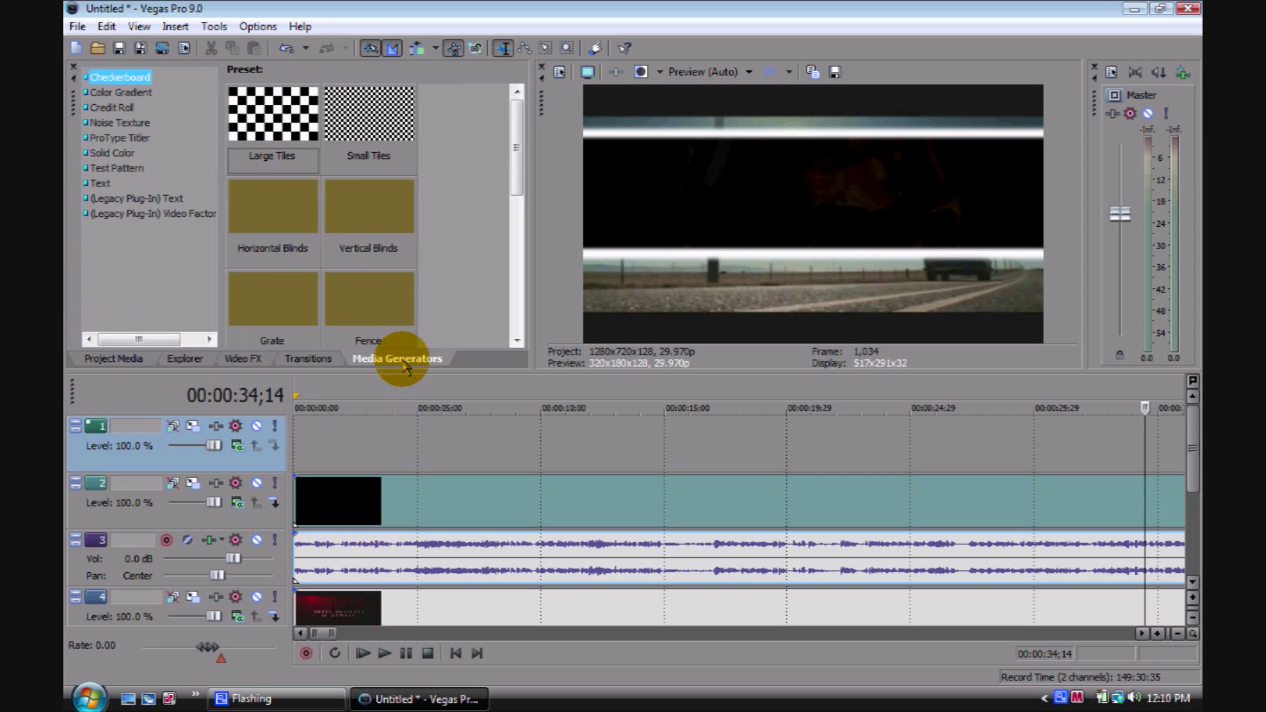
click(105, 216)
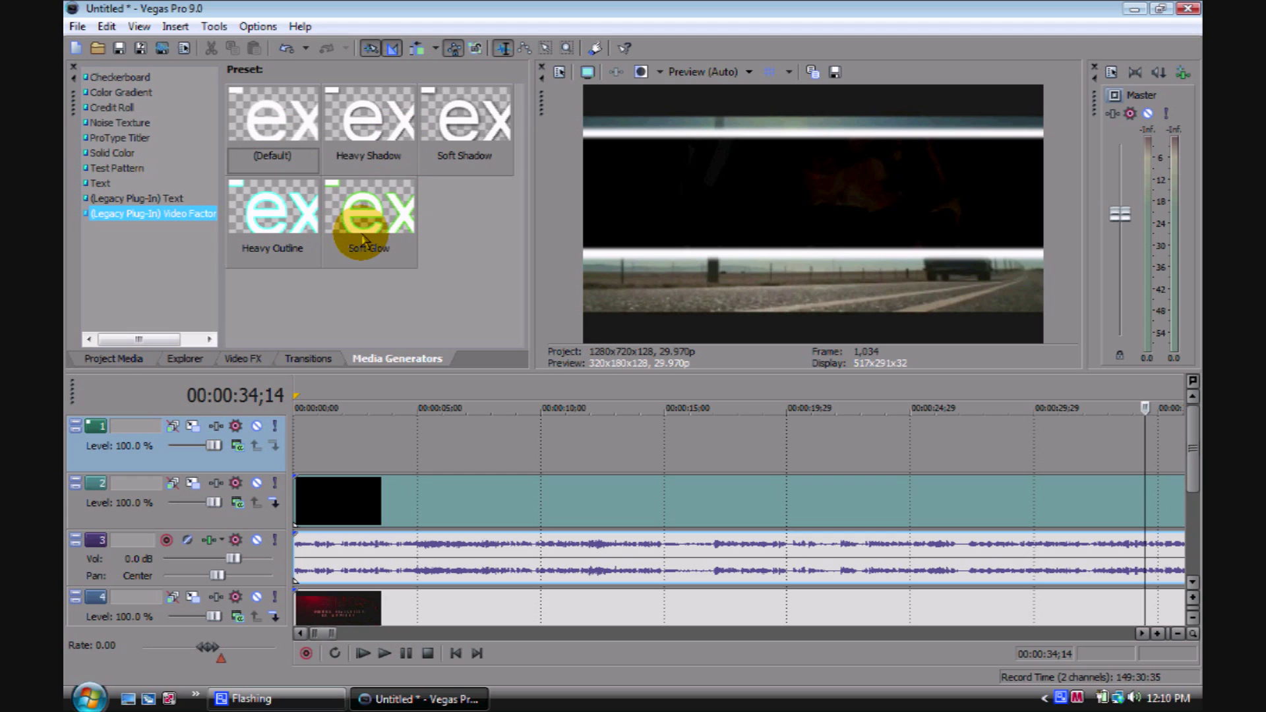
drag(381, 214, 312, 427)
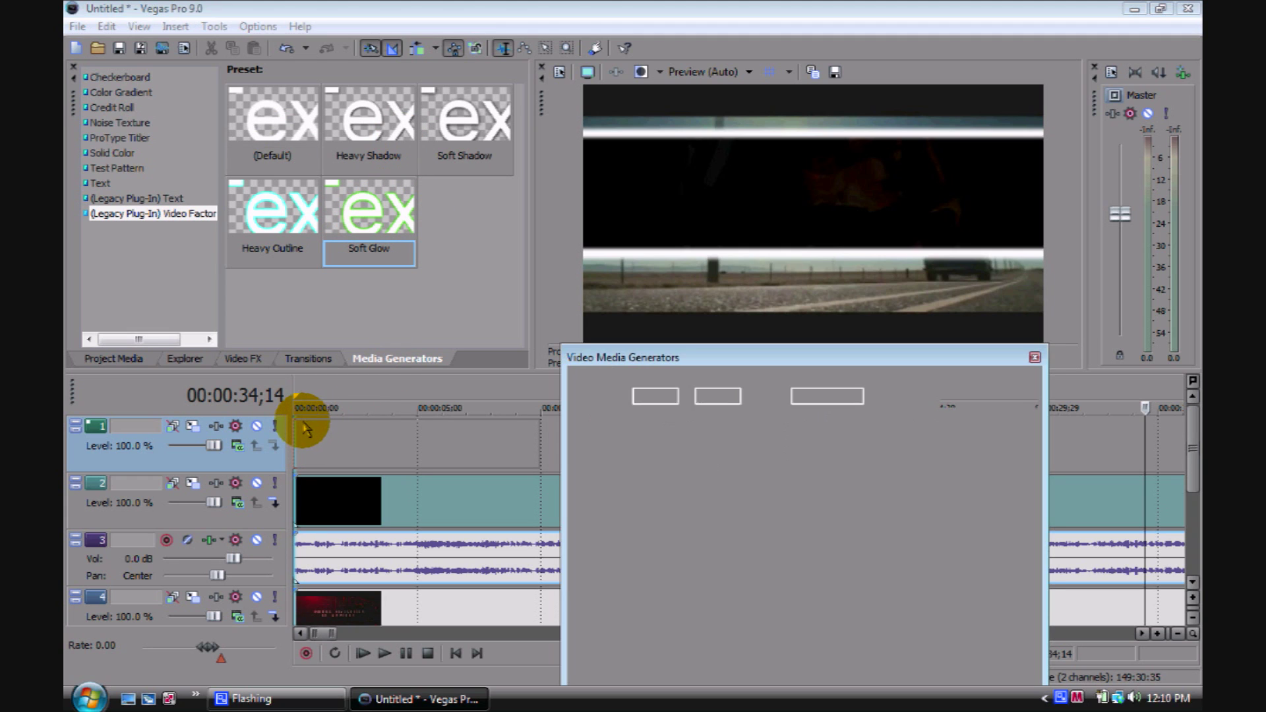
click(1035, 356)
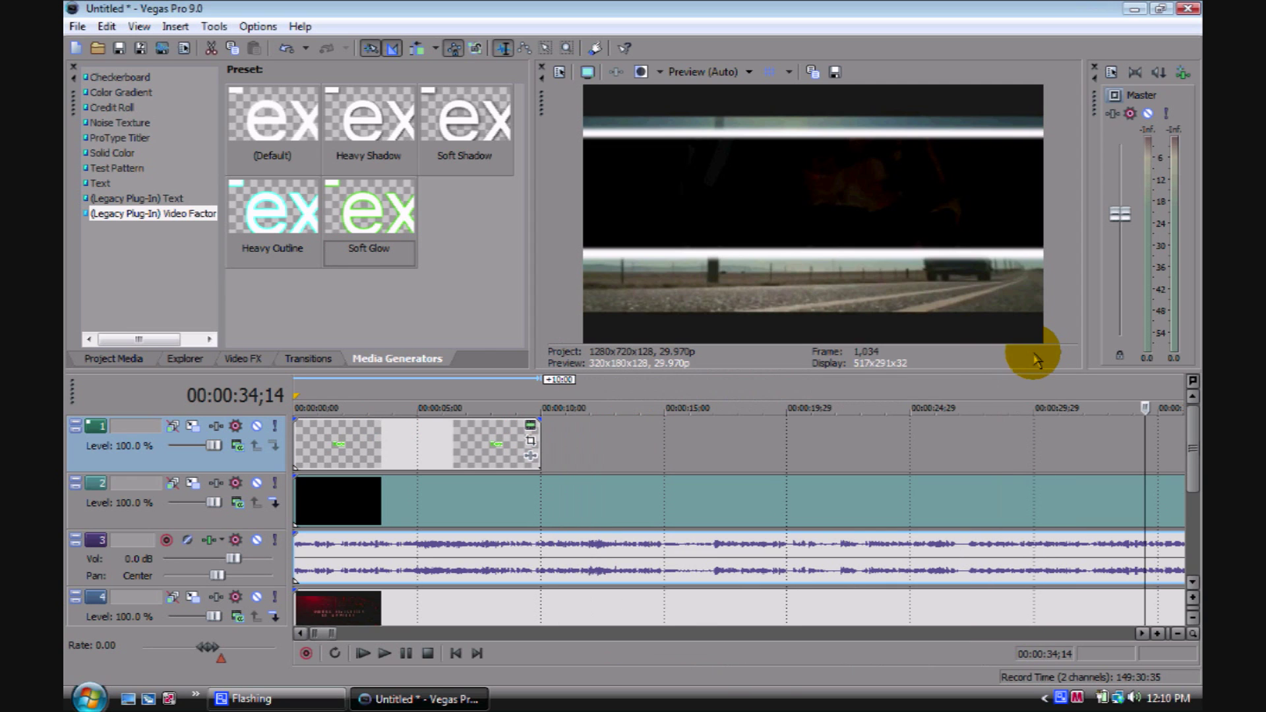
click(601, 505)
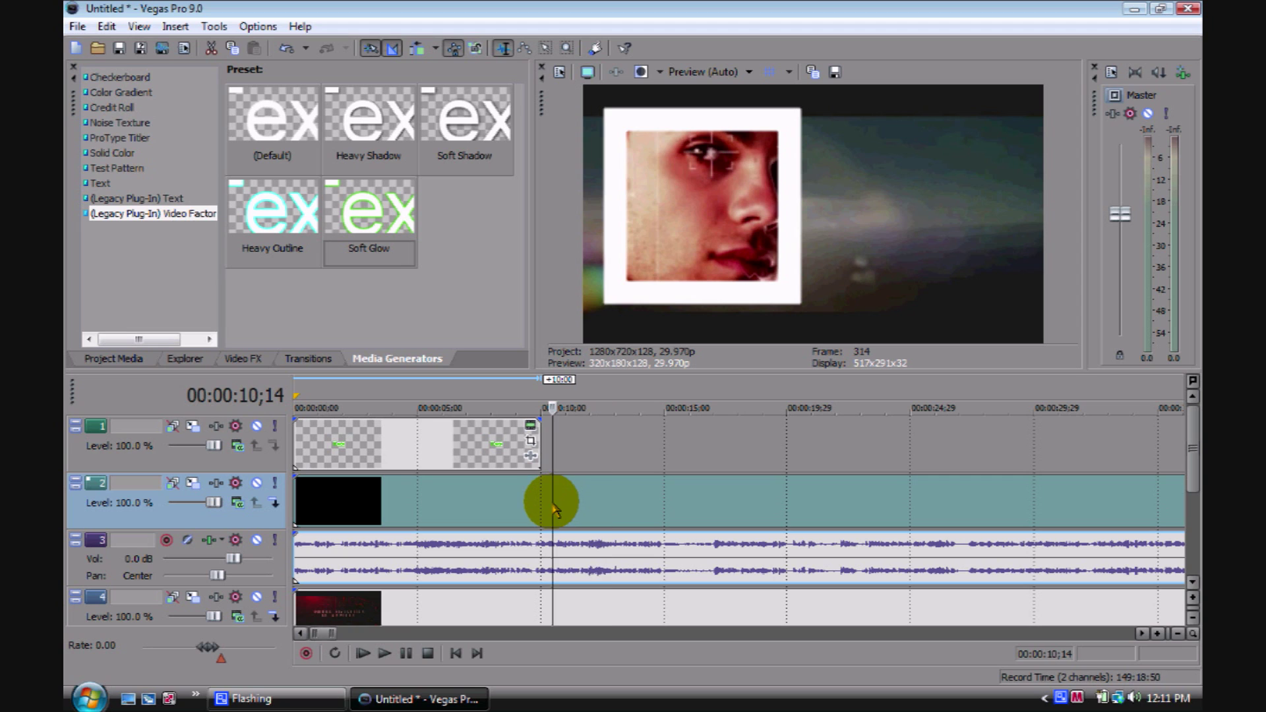
click(542, 513)
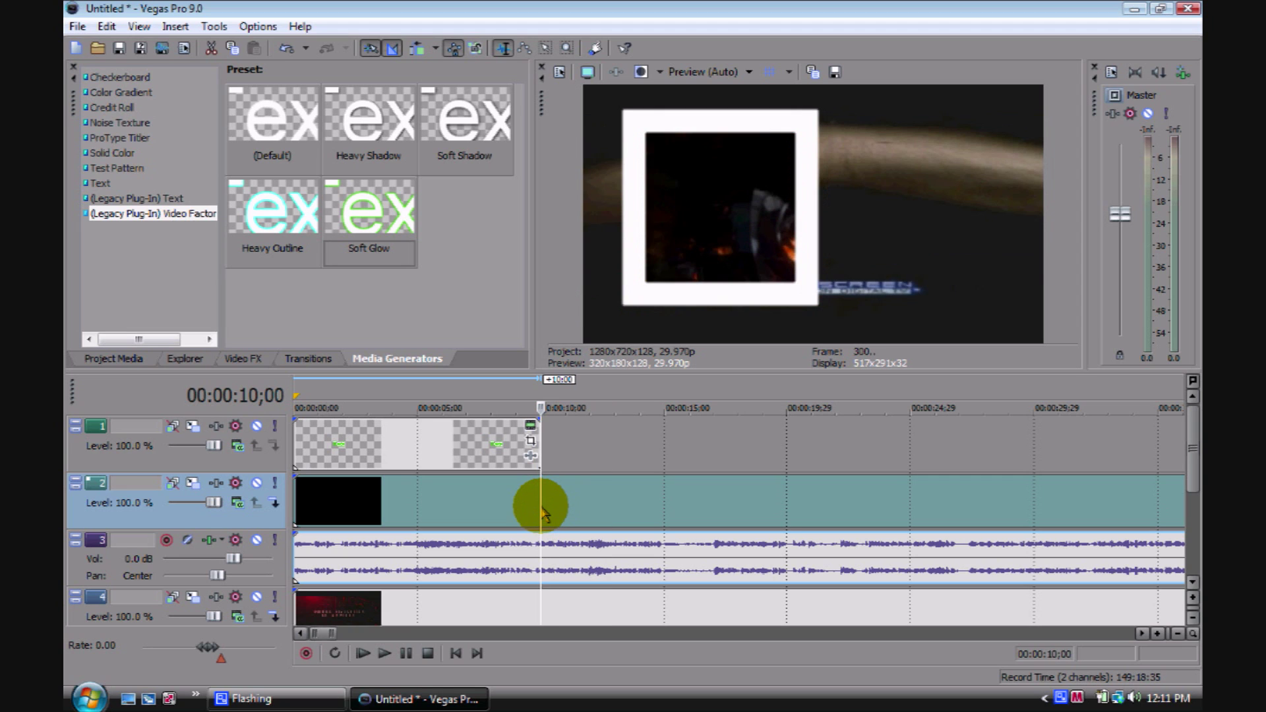
Step: Push the track 2 clip and its audio right after 00:00:10;00, undoing an accidental trim
drag(563, 511, 608, 511)
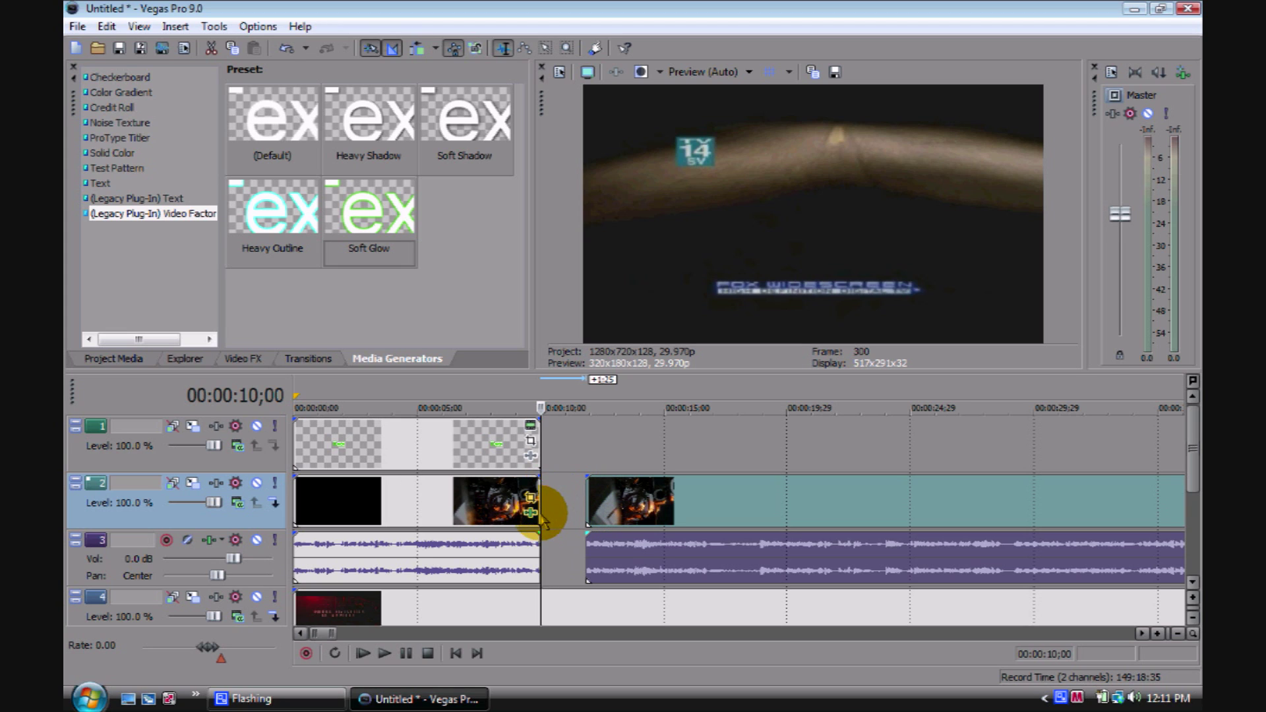
drag(542, 518, 579, 522)
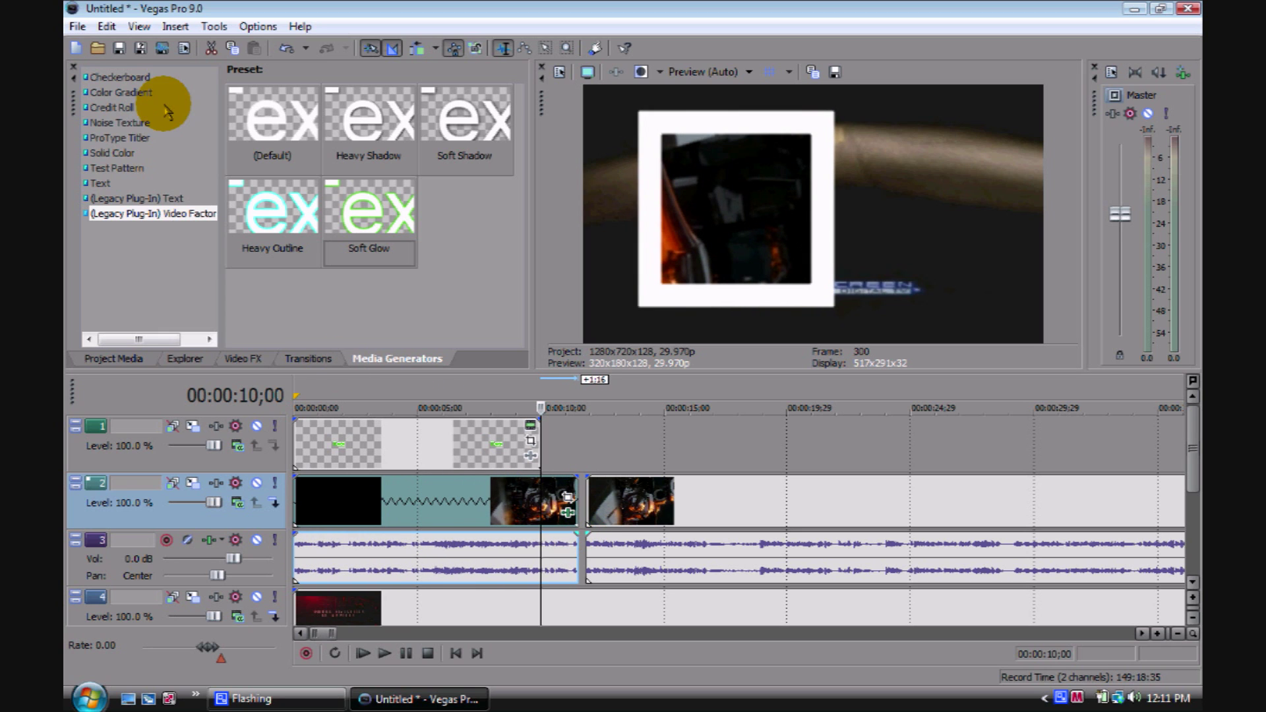
click(106, 27)
click(120, 43)
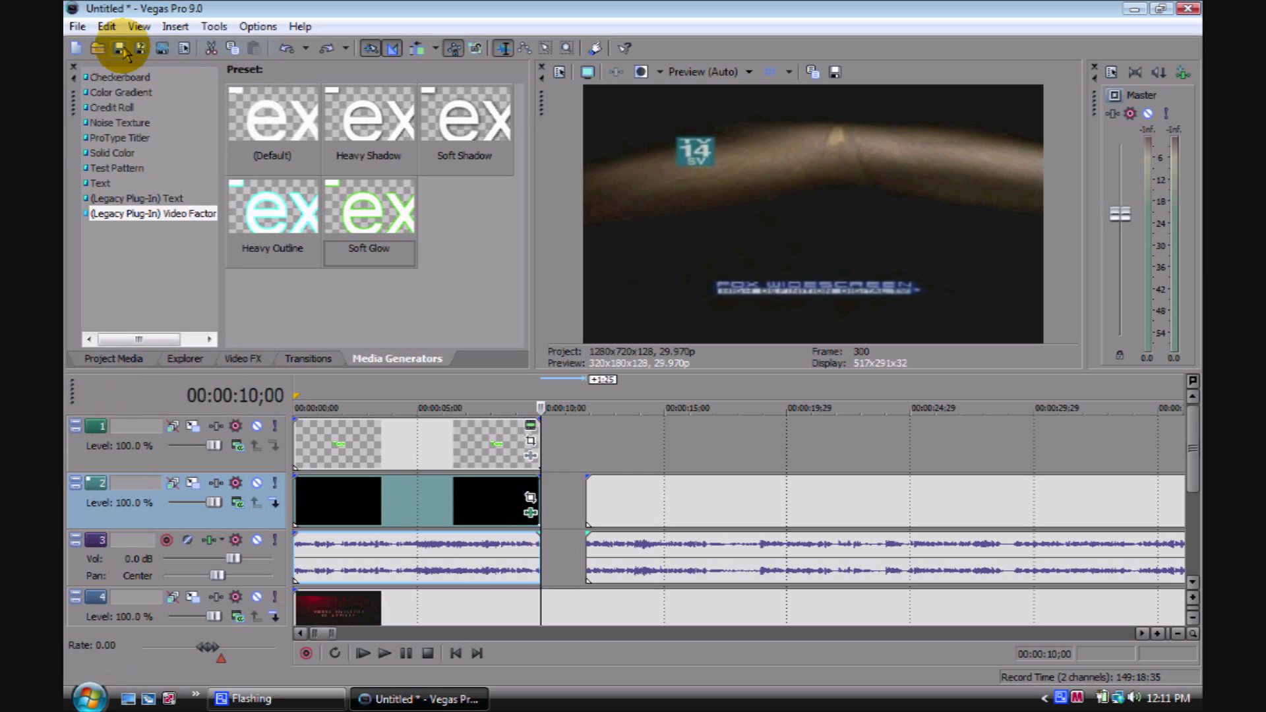
Step: Nudge the later clip 4 frames left and split tracks 2–4 at 00:02:33;23
drag(635, 502, 865, 464)
click(775, 527)
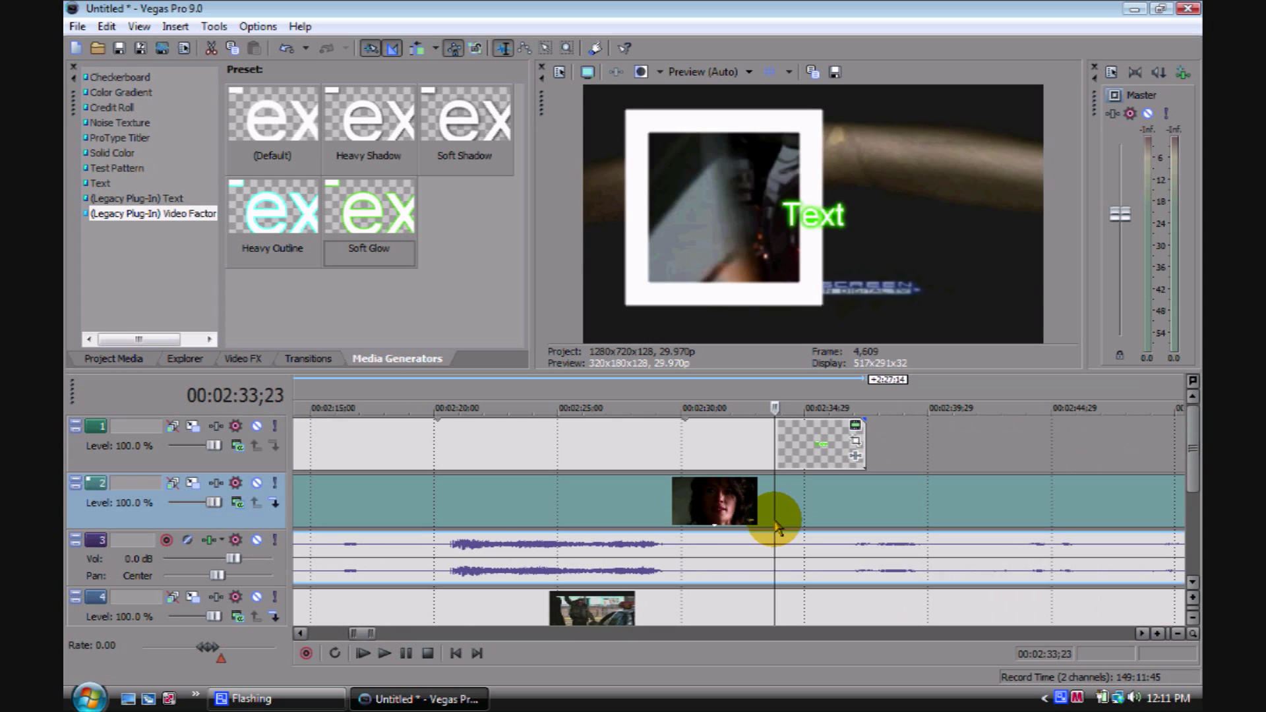
key(s)
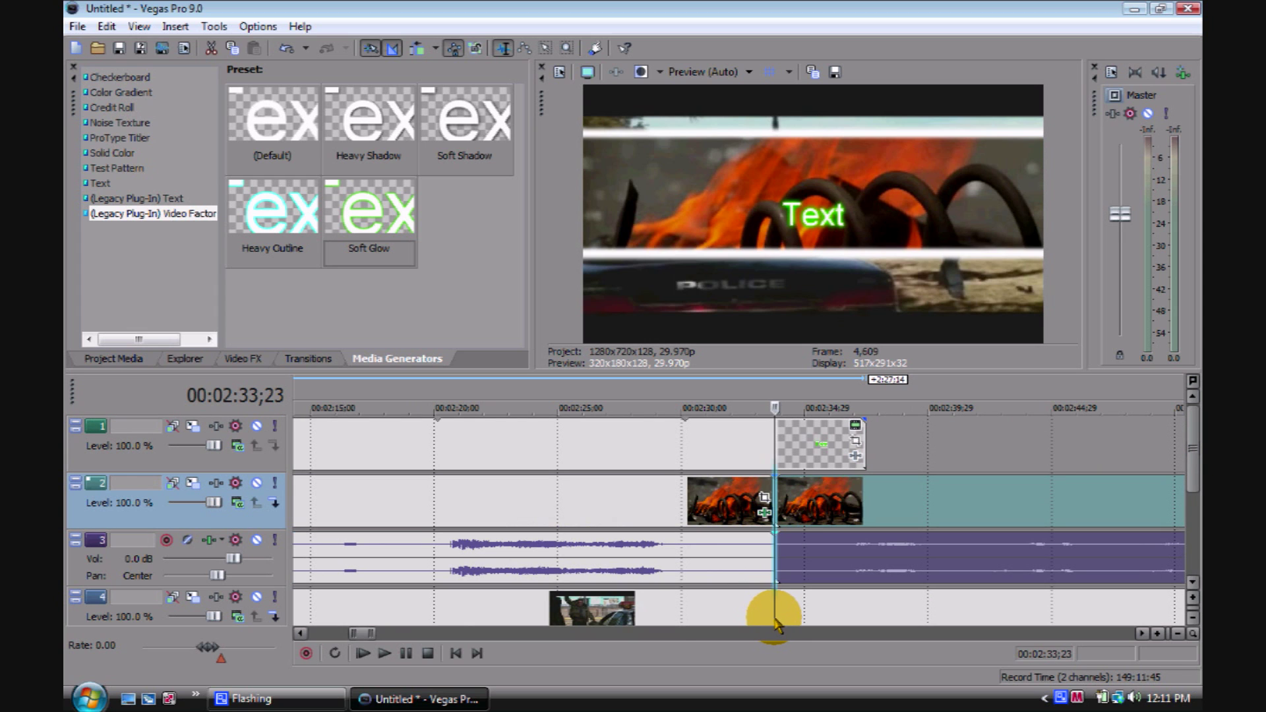
click(775, 624)
key(ctrl+v)
Step: Delete the clip parts after 00:02:33;23 and align the text event's end with them
click(794, 527)
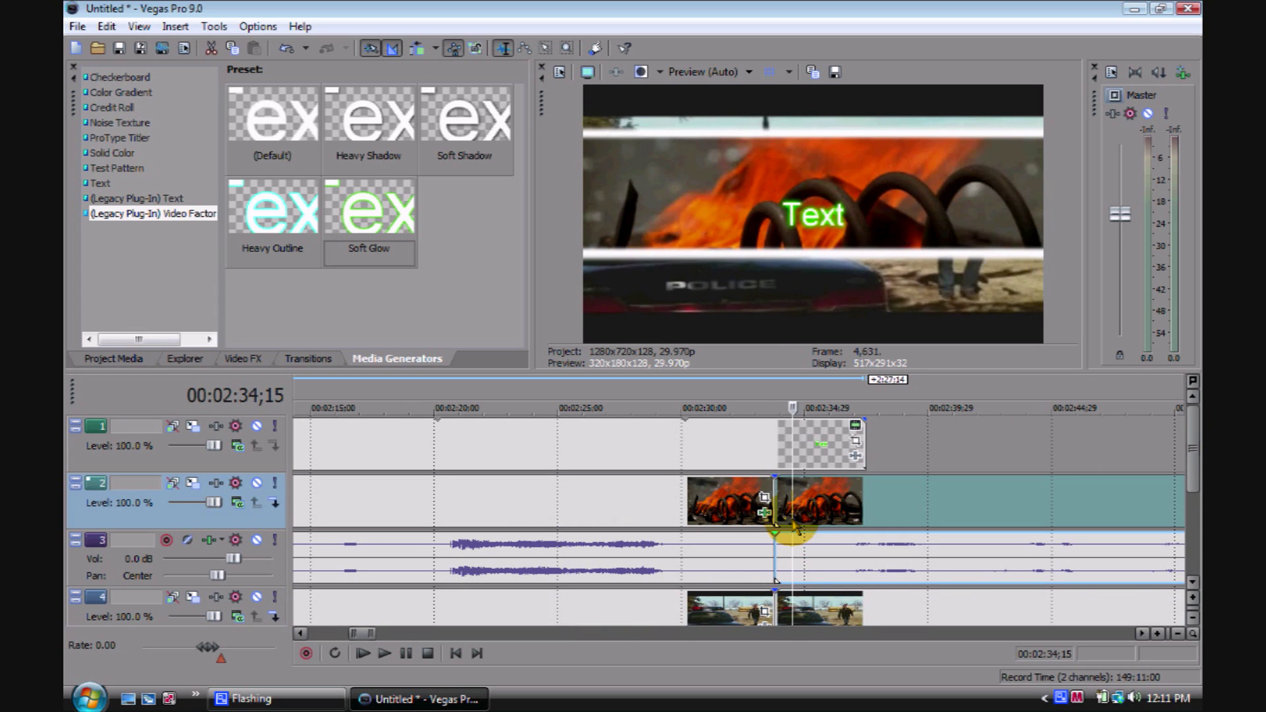
key(Delete)
click(799, 602)
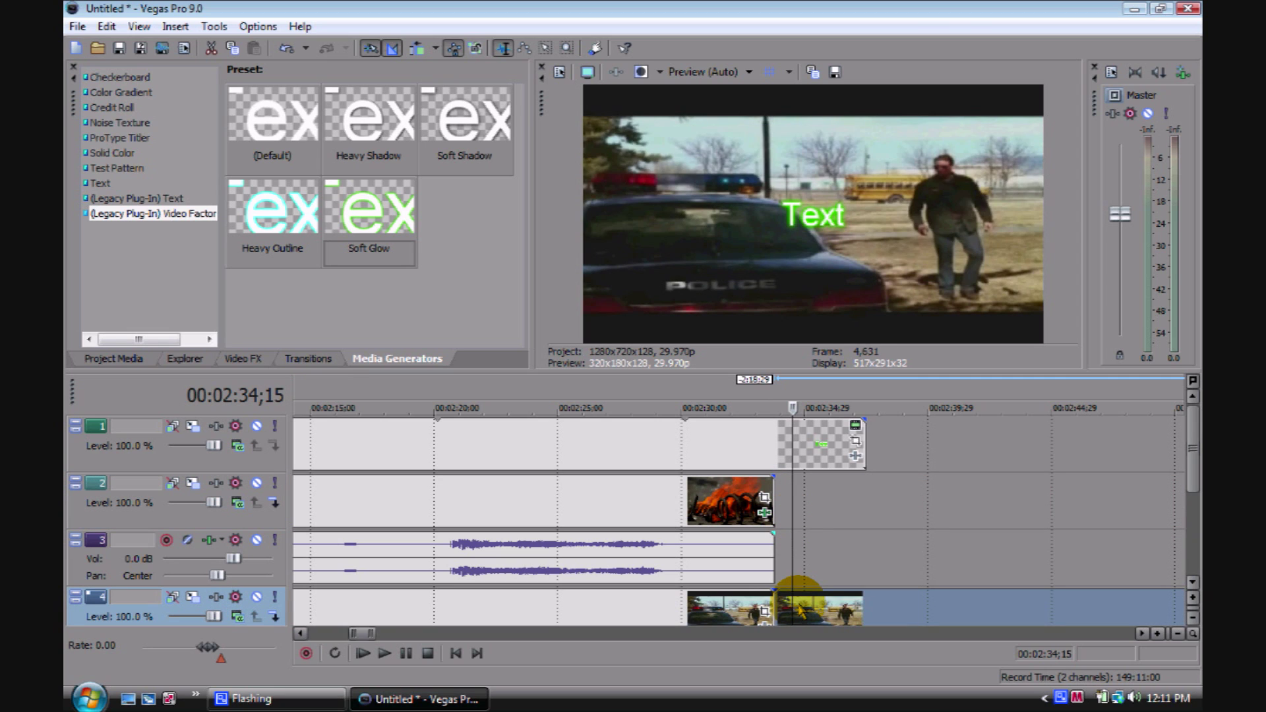
key(Delete)
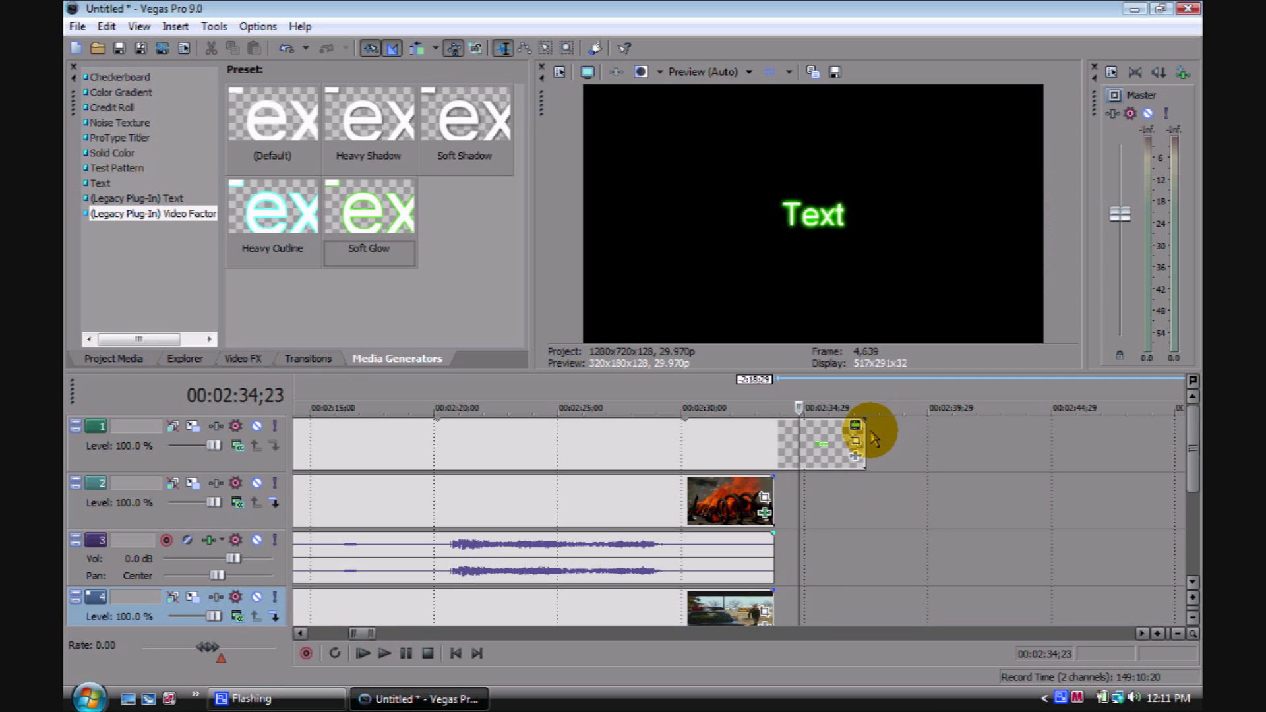
drag(864, 440, 778, 465)
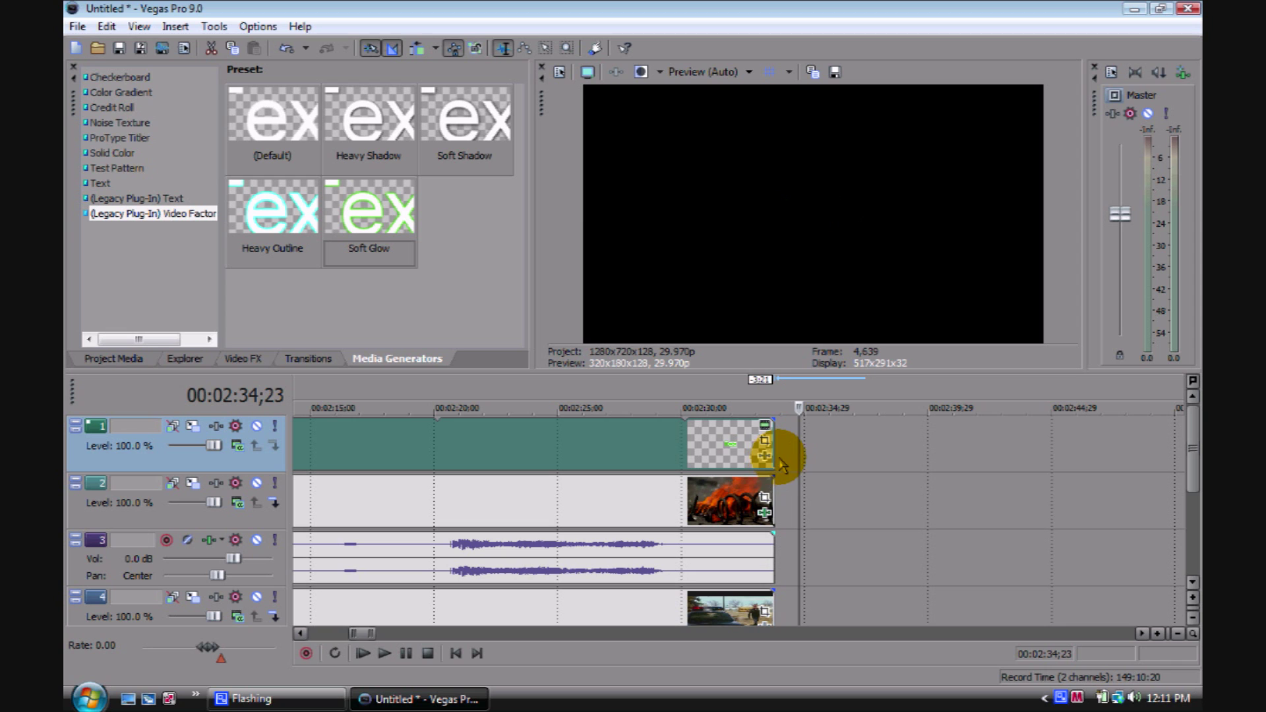
click(728, 432)
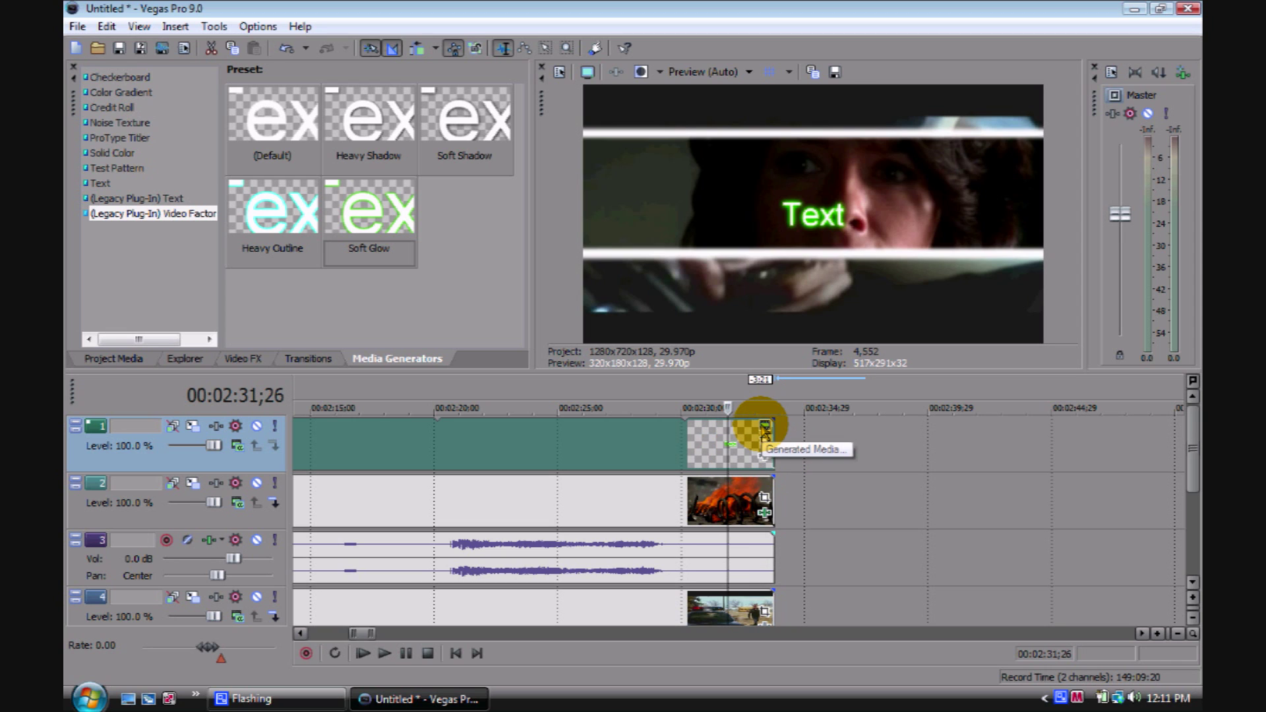
Step: Enter the channel username as the title text and set its font to Jo_wrote_a_lovesong
click(764, 427)
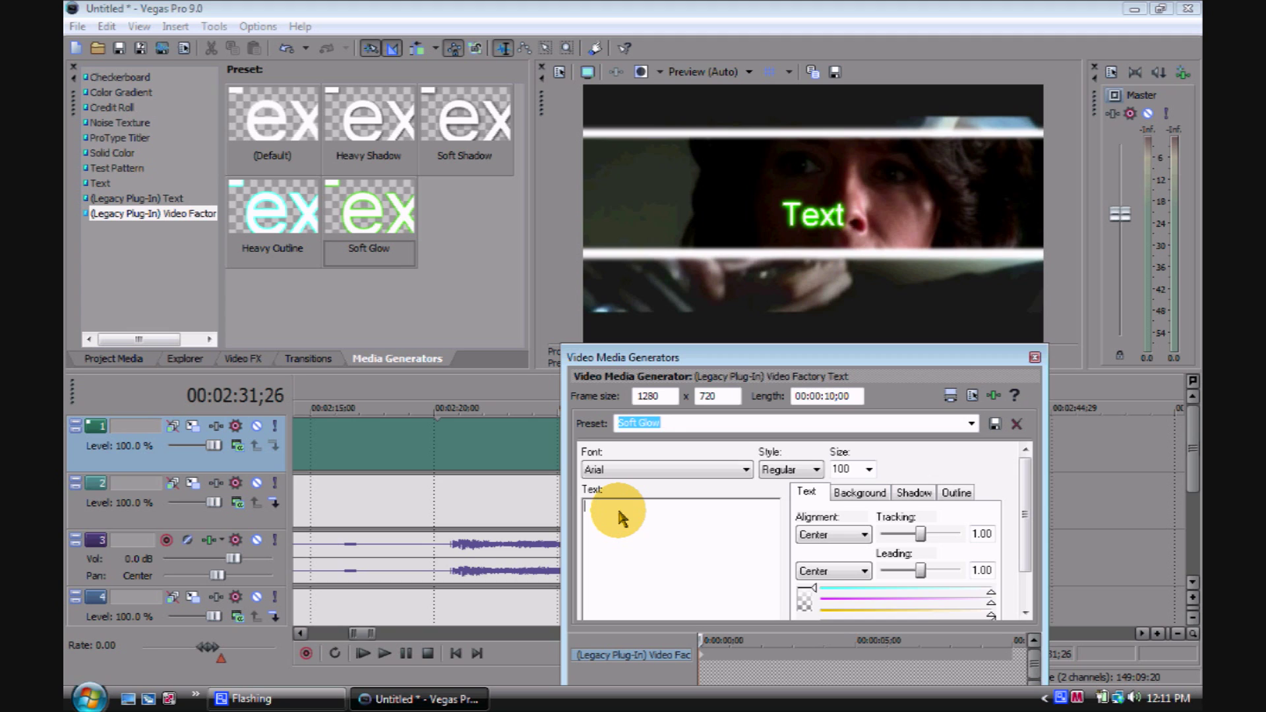
text(Mas)
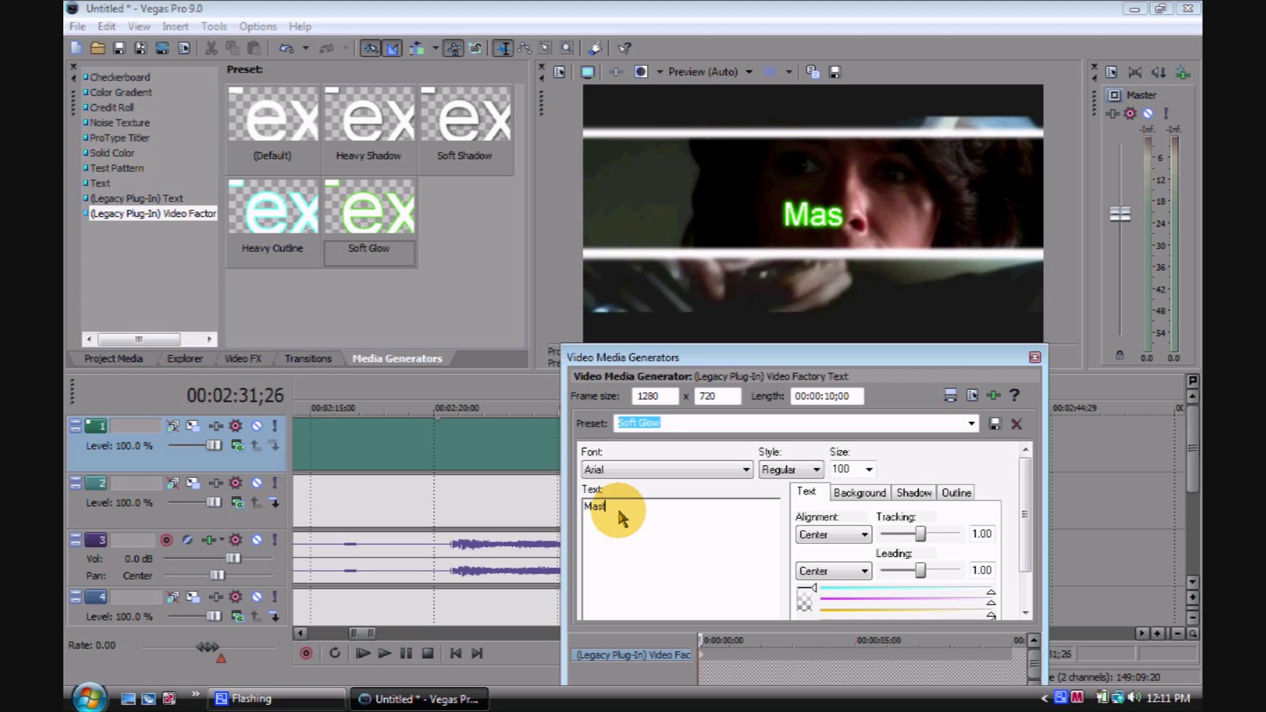
text(tersun88)
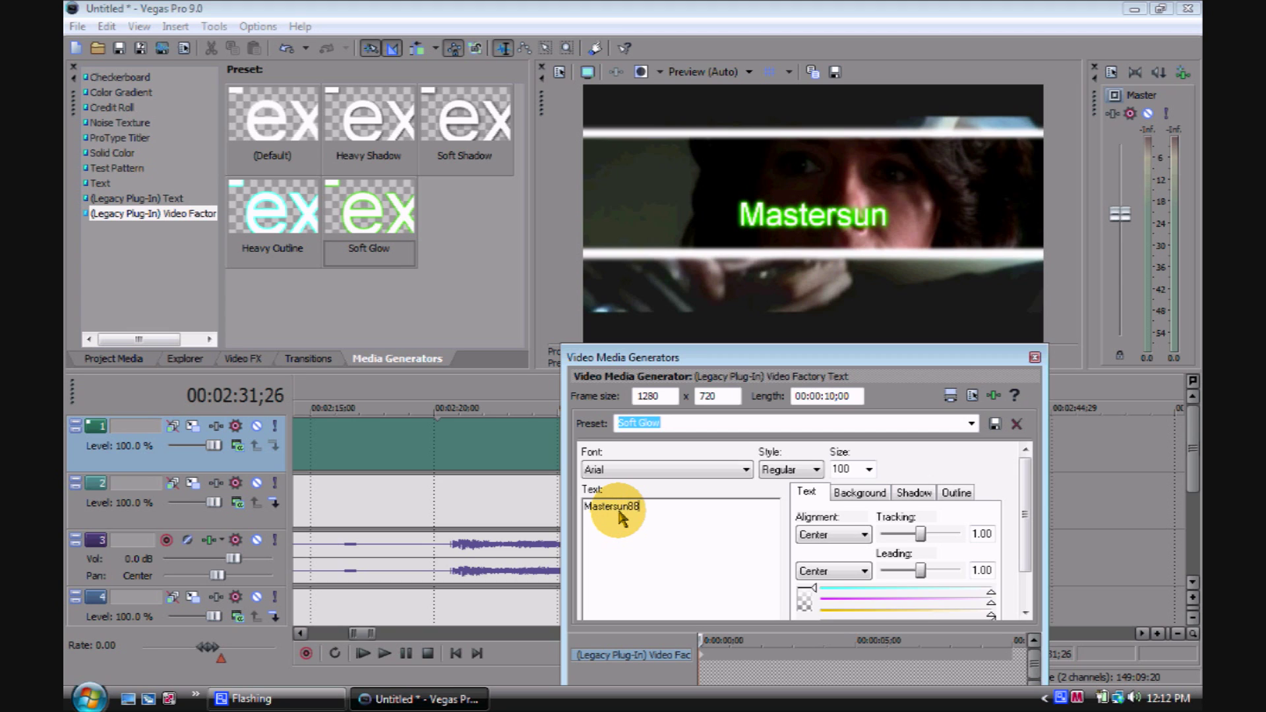
click(678, 469)
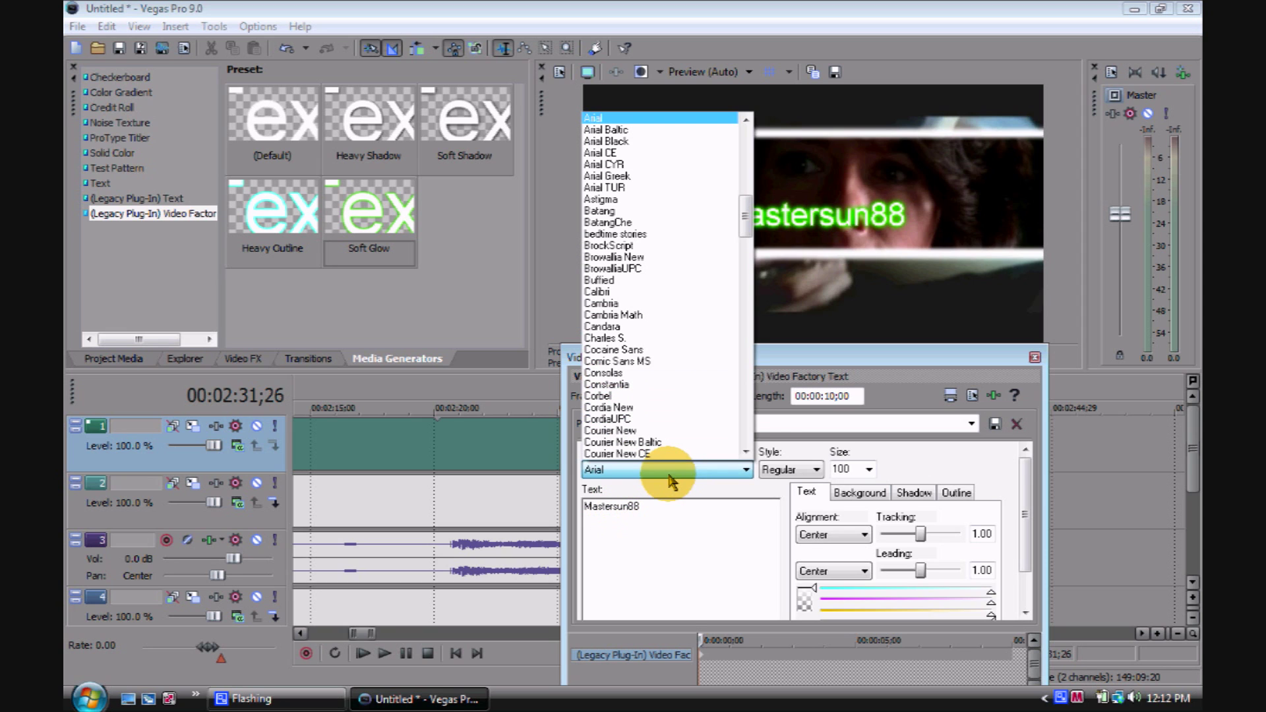
click(663, 337)
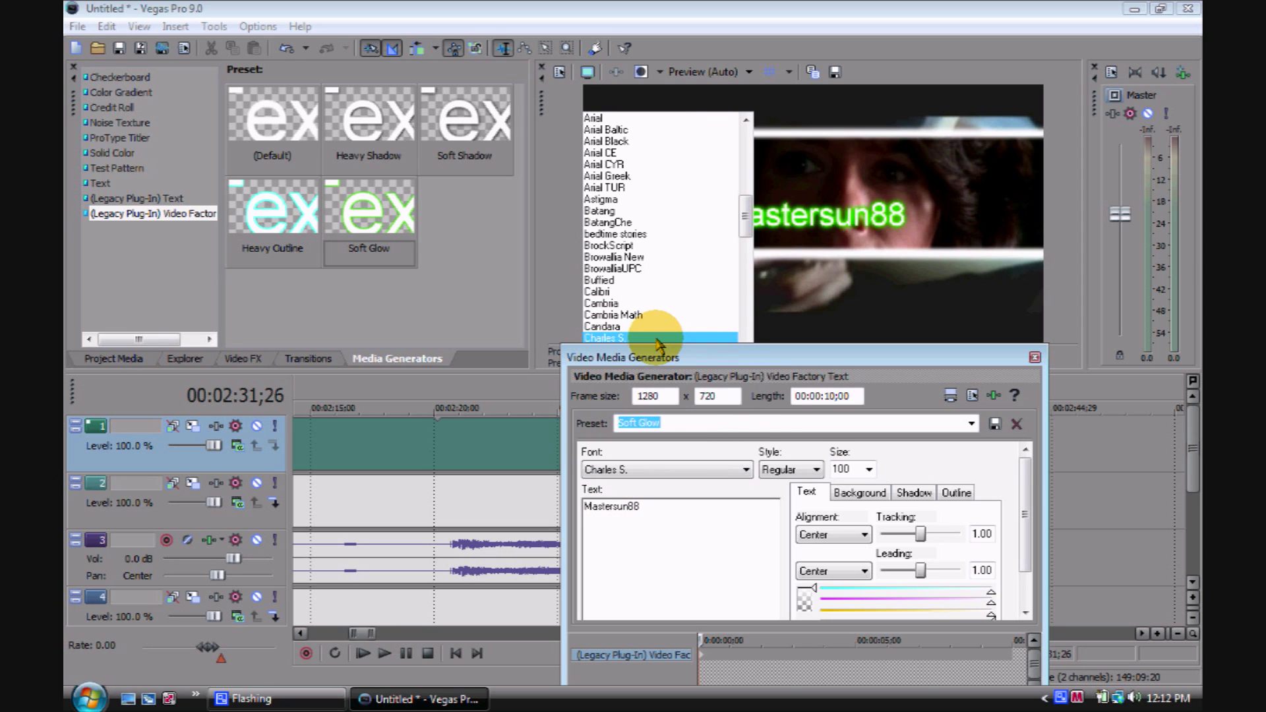
click(711, 472)
scroll(708, 409, down, 5)
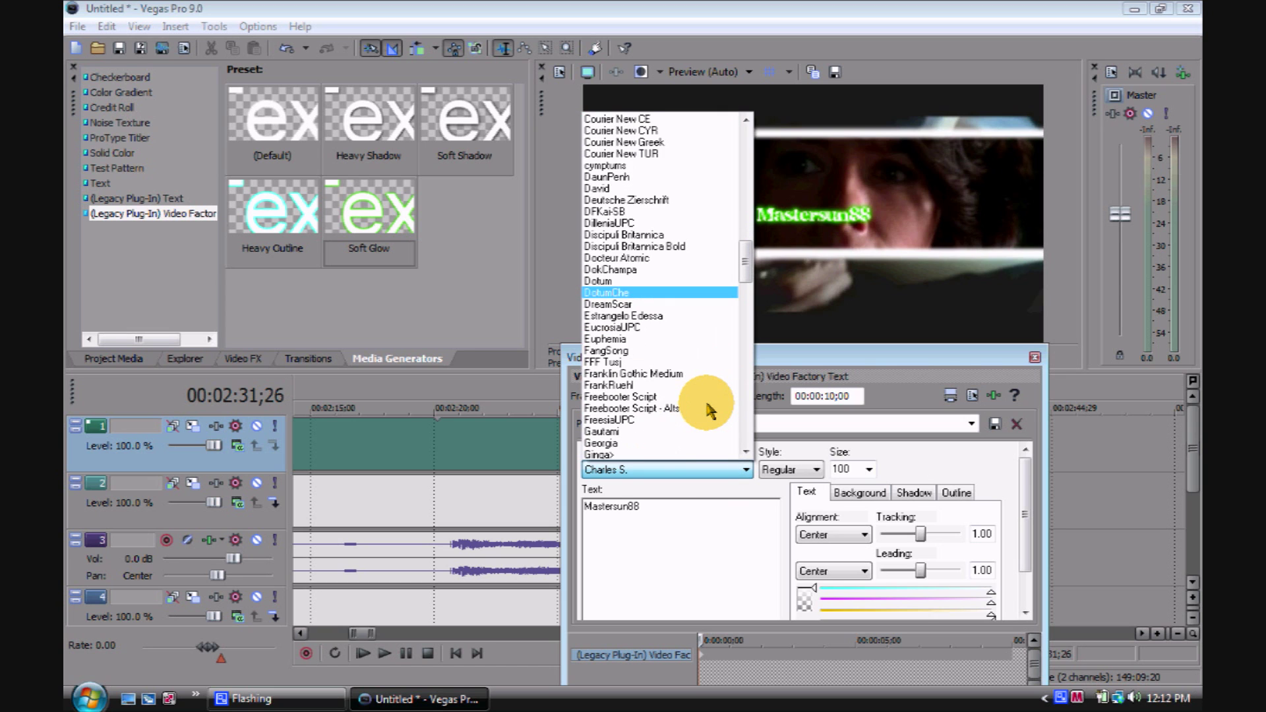
scroll(705, 408, down, 12)
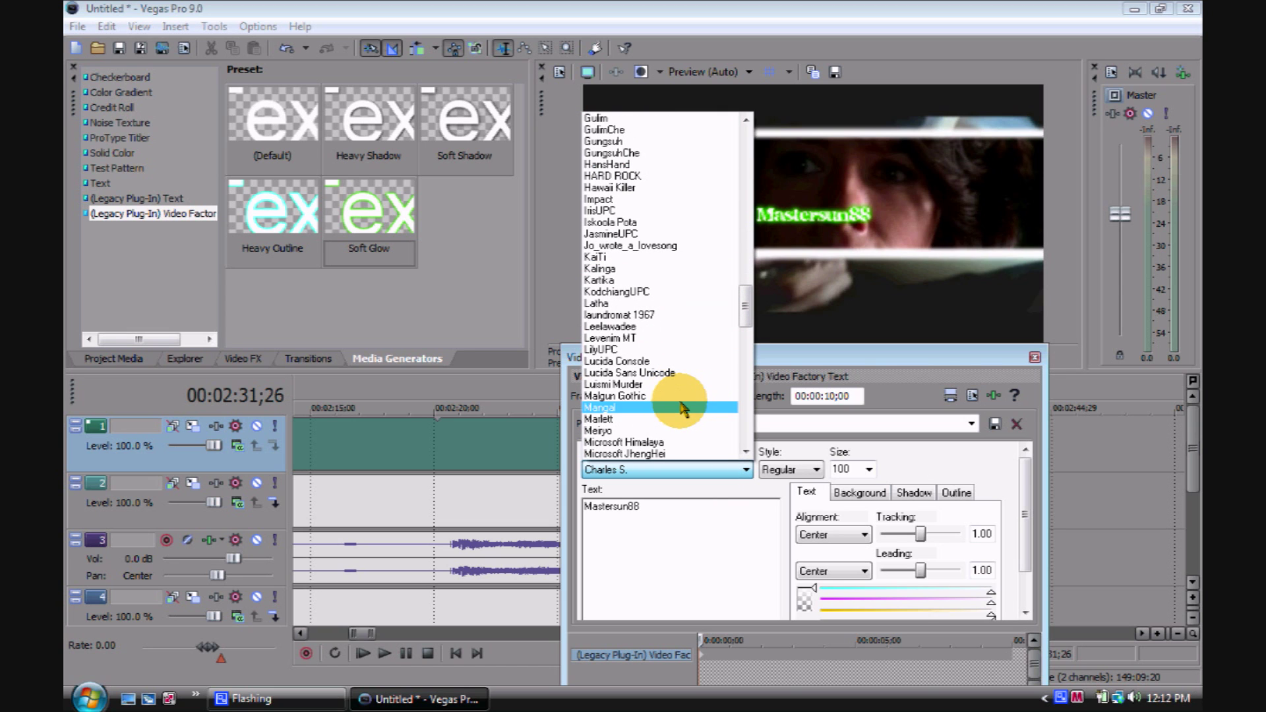
click(668, 247)
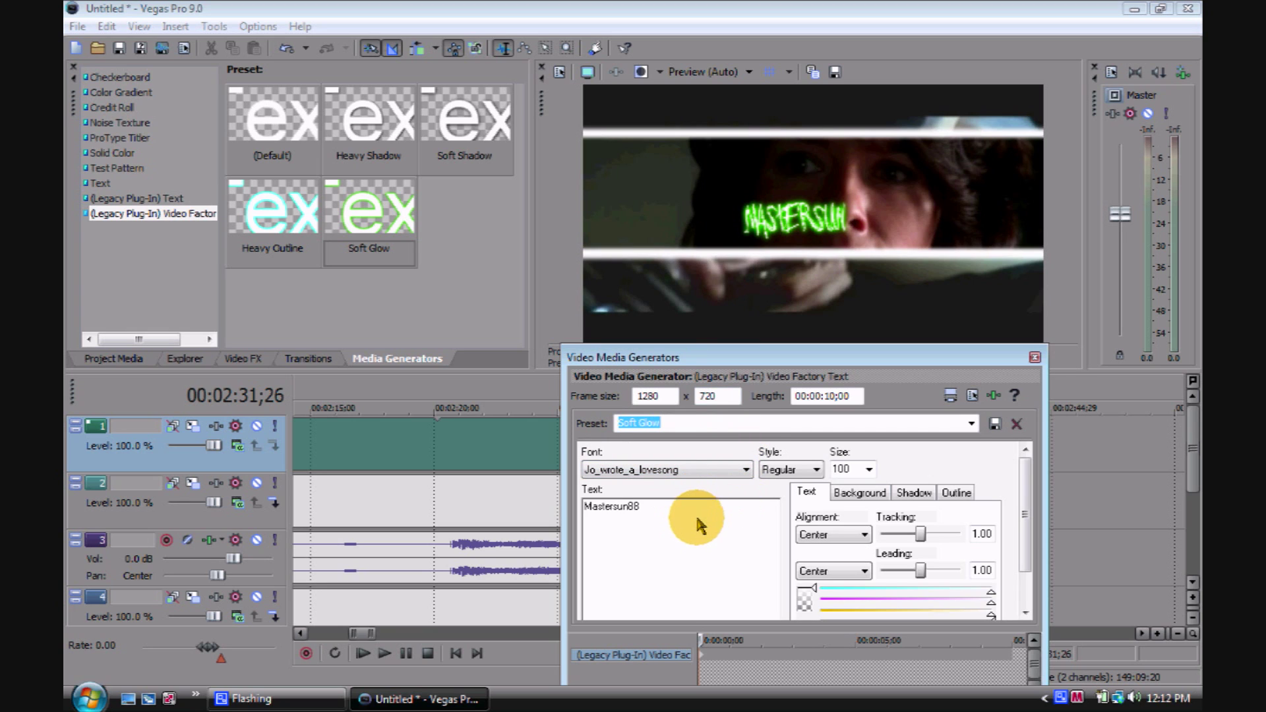
Step: Keep the text size at 100 and align the title right and bottom
click(865, 465)
click(871, 469)
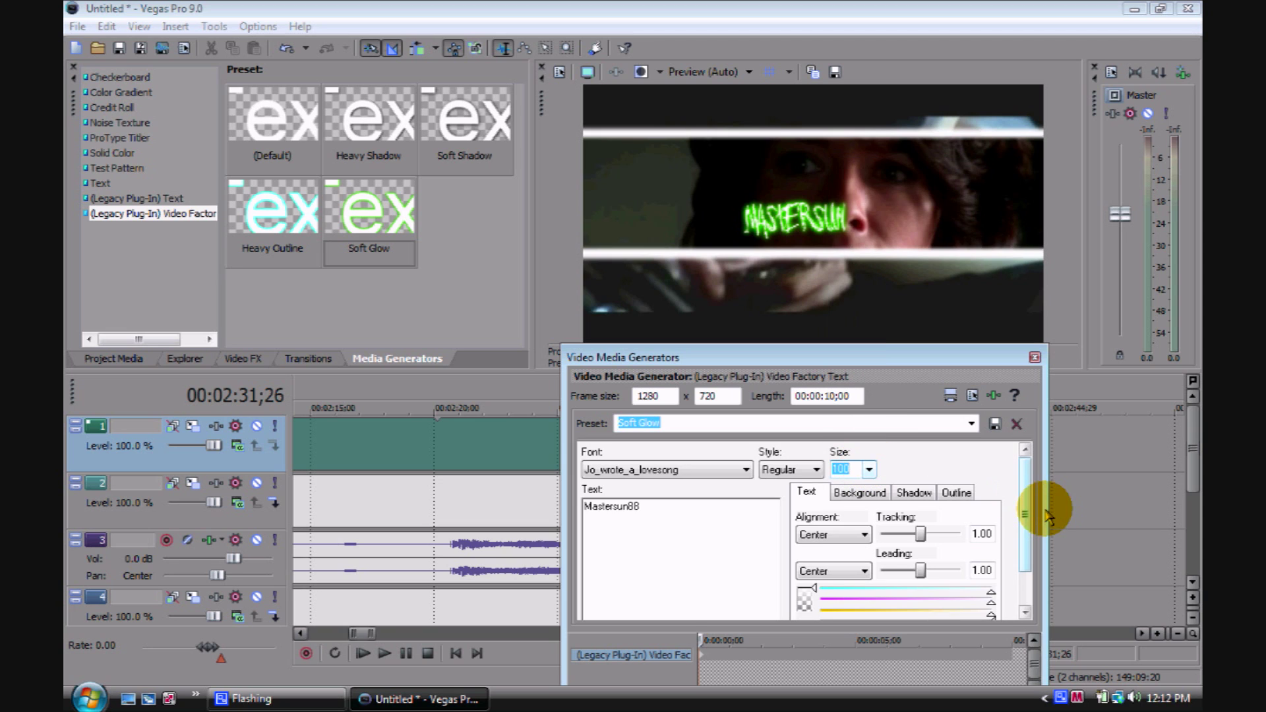
mouse_move(1023, 516)
mouse_down()
mouse_move(1024, 540)
mouse_move(1022, 512)
mouse_up()
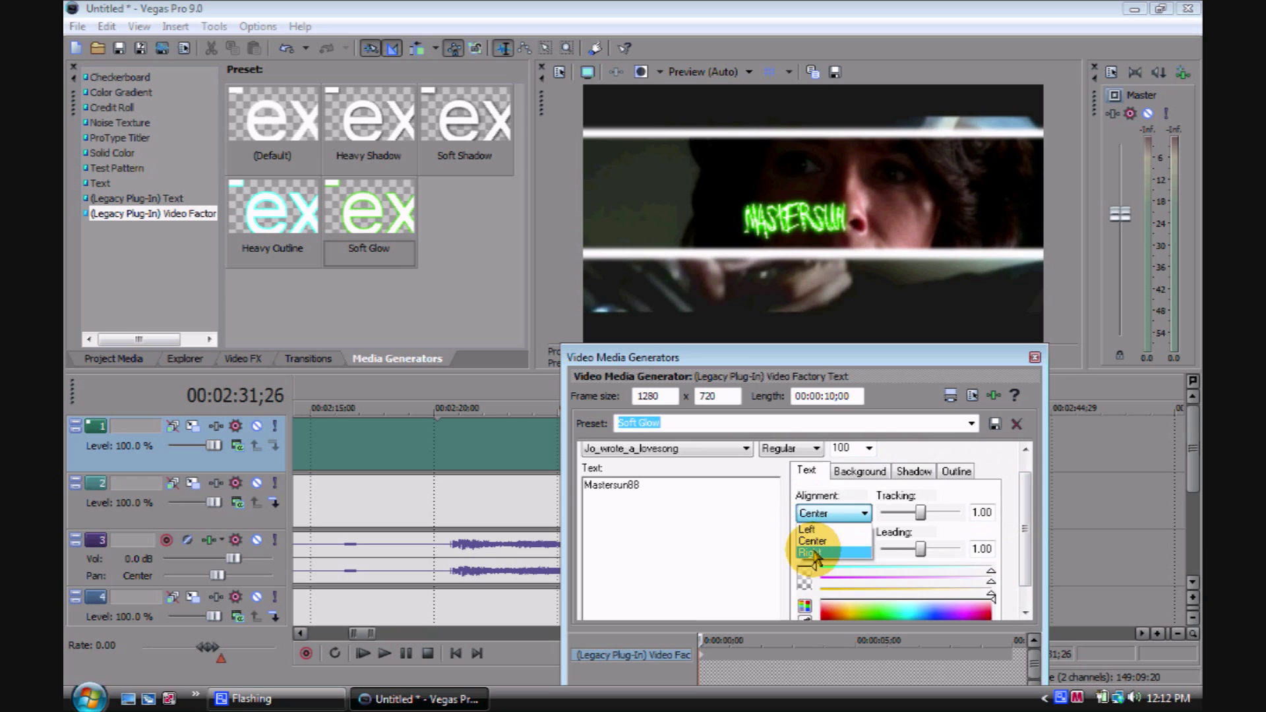
click(806, 547)
click(807, 550)
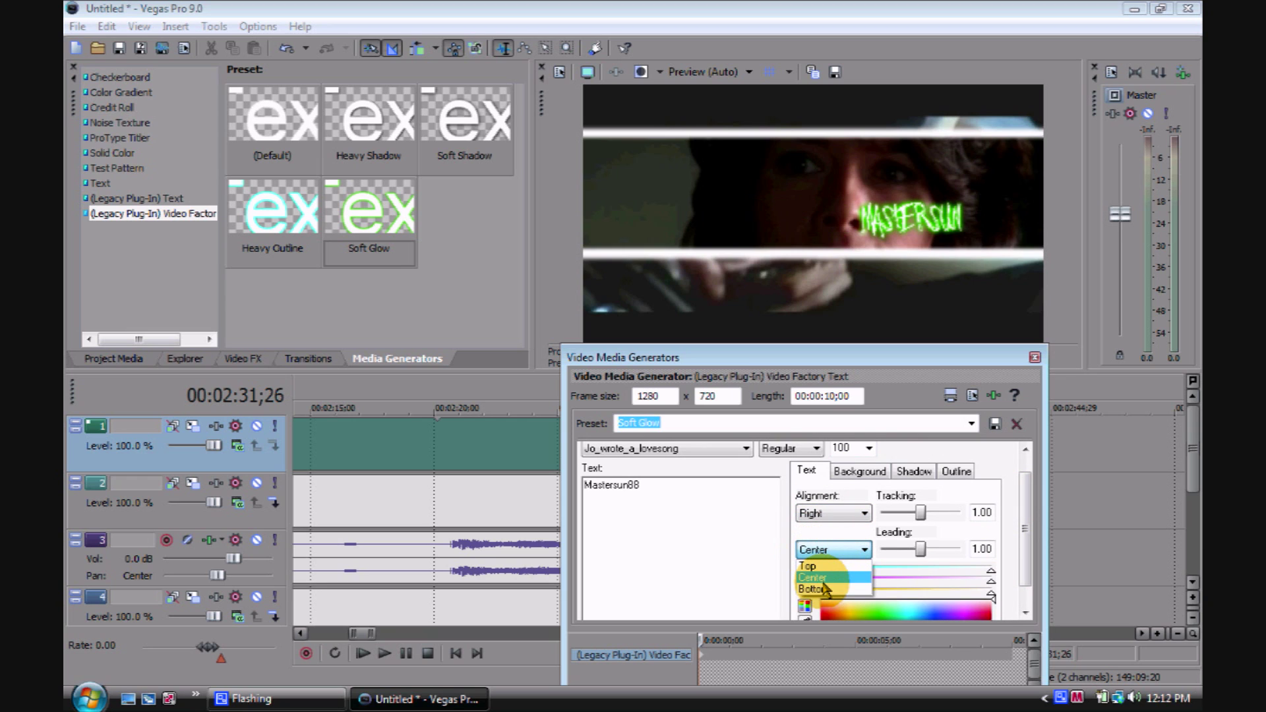
click(826, 589)
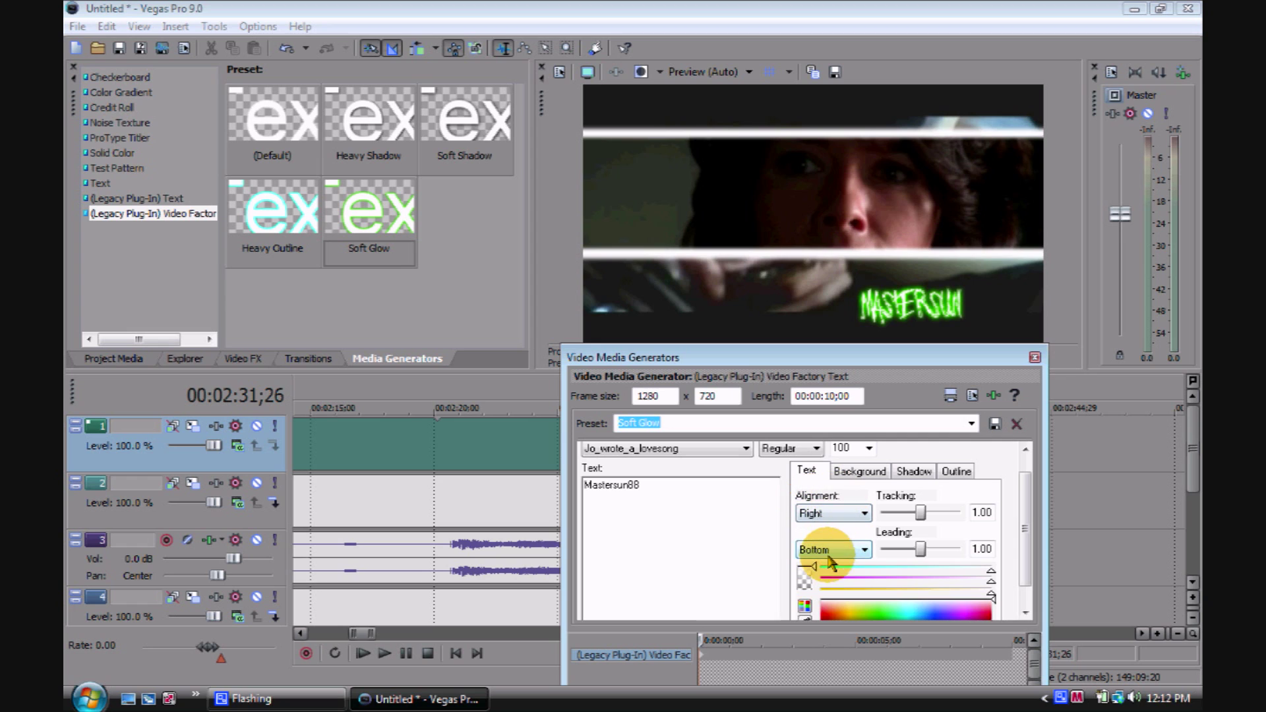
click(821, 514)
click(845, 546)
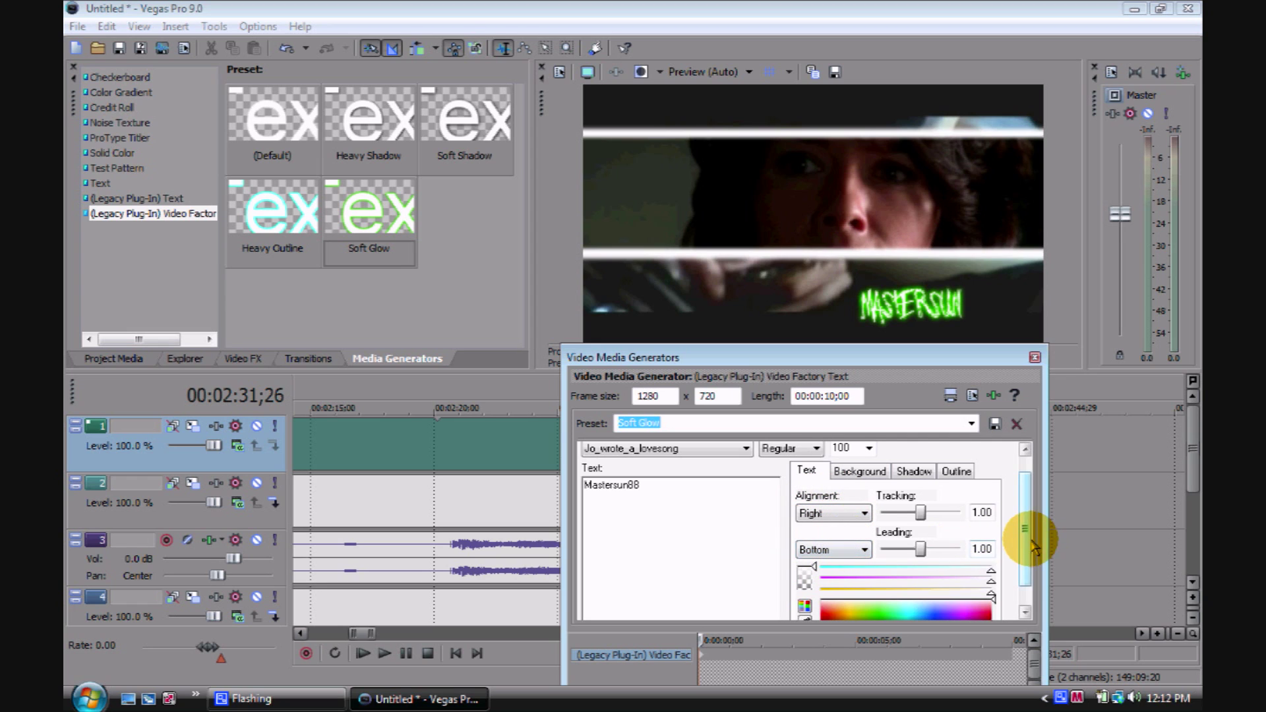
Step: Change the title text colour to green
drag(1026, 537, 1025, 574)
click(821, 588)
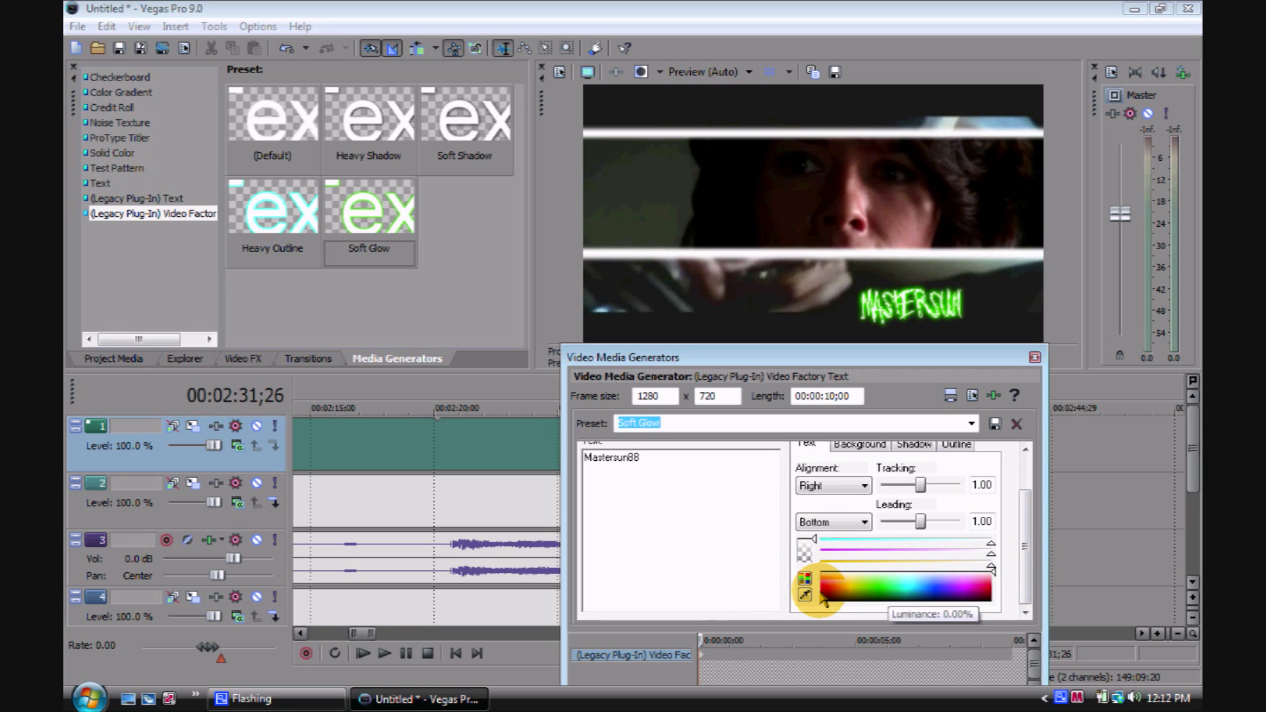
scroll(1027, 545, up, 1)
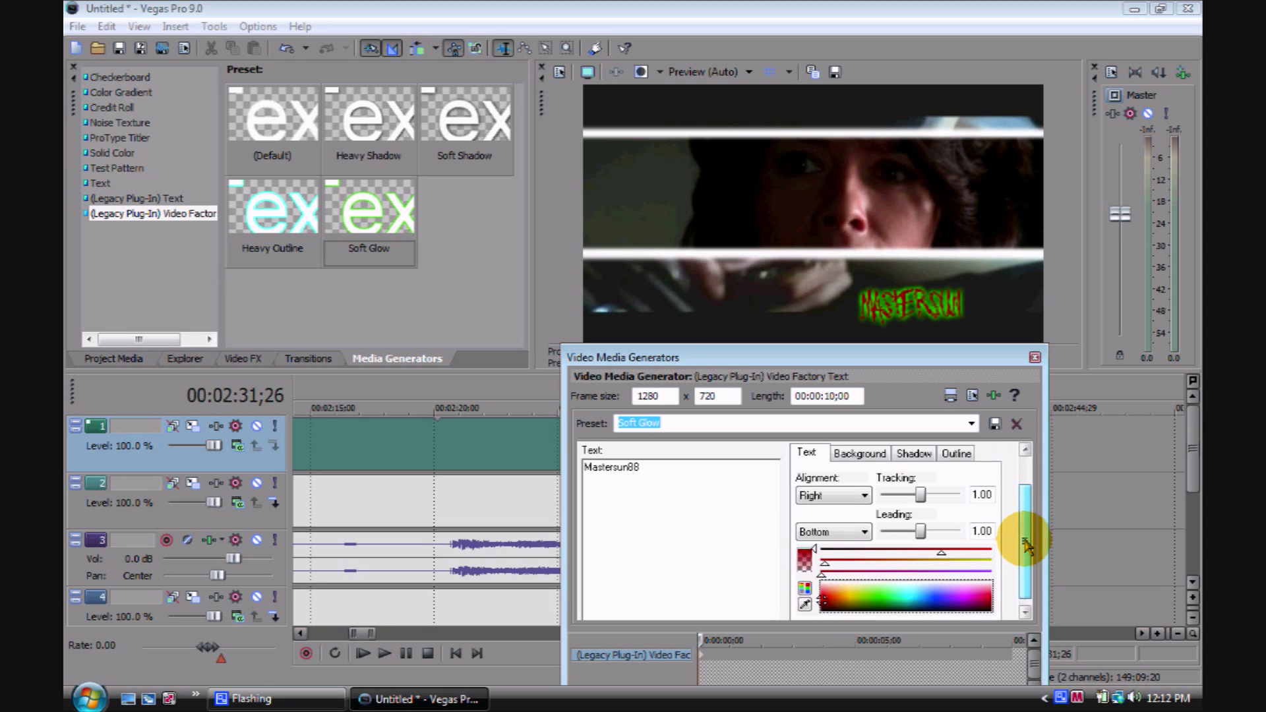
mouse_move(1026, 544)
mouse_down()
mouse_move(1026, 517)
mouse_move(1026, 550)
mouse_up()
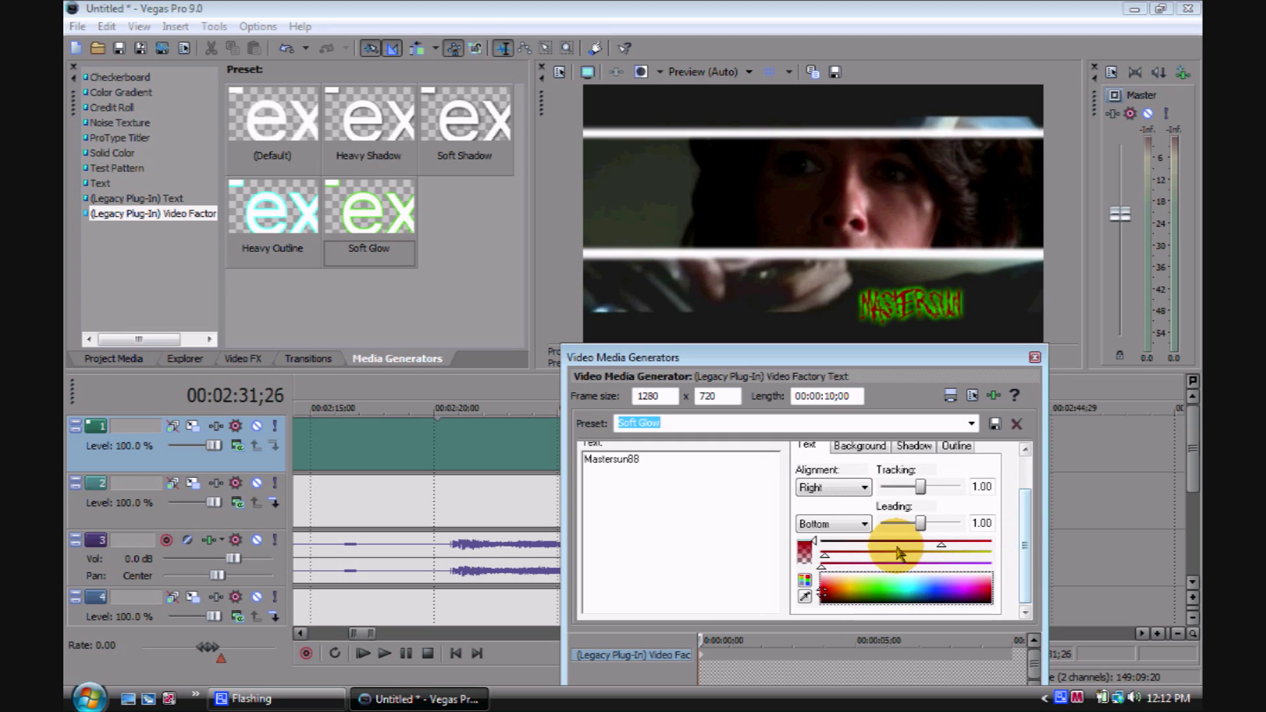
click(843, 574)
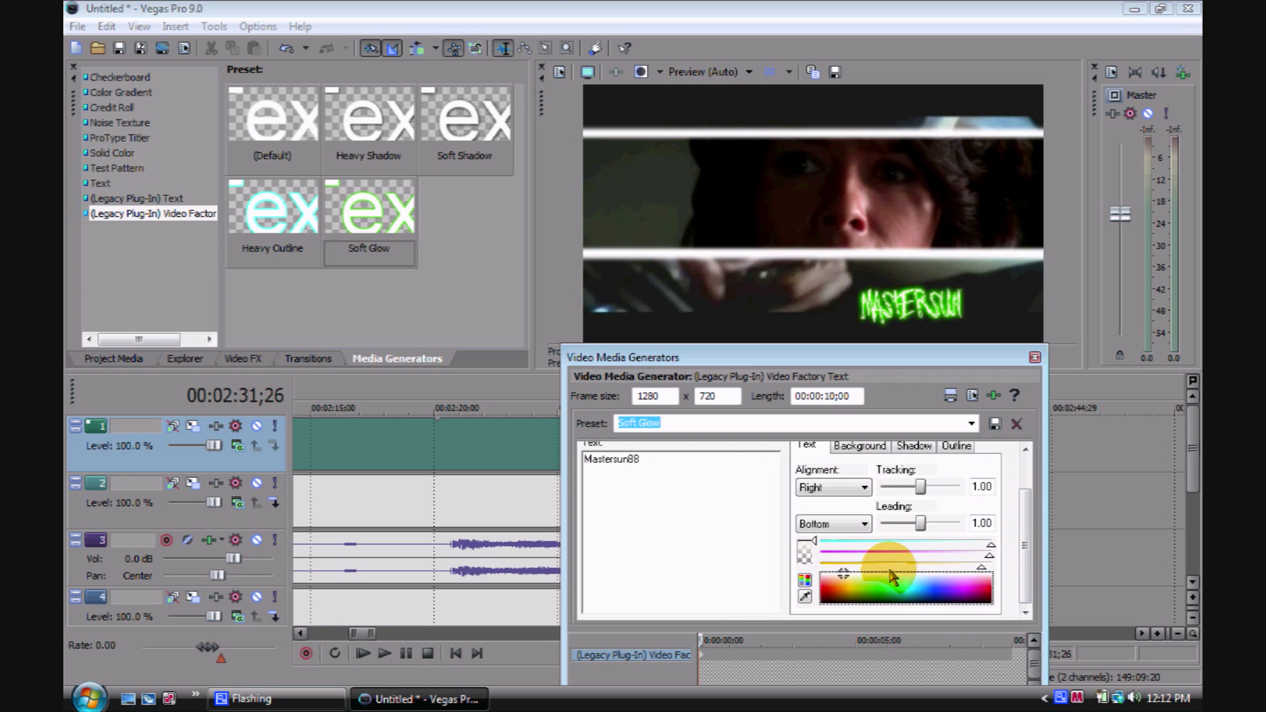
scroll(1031, 560, up, 2)
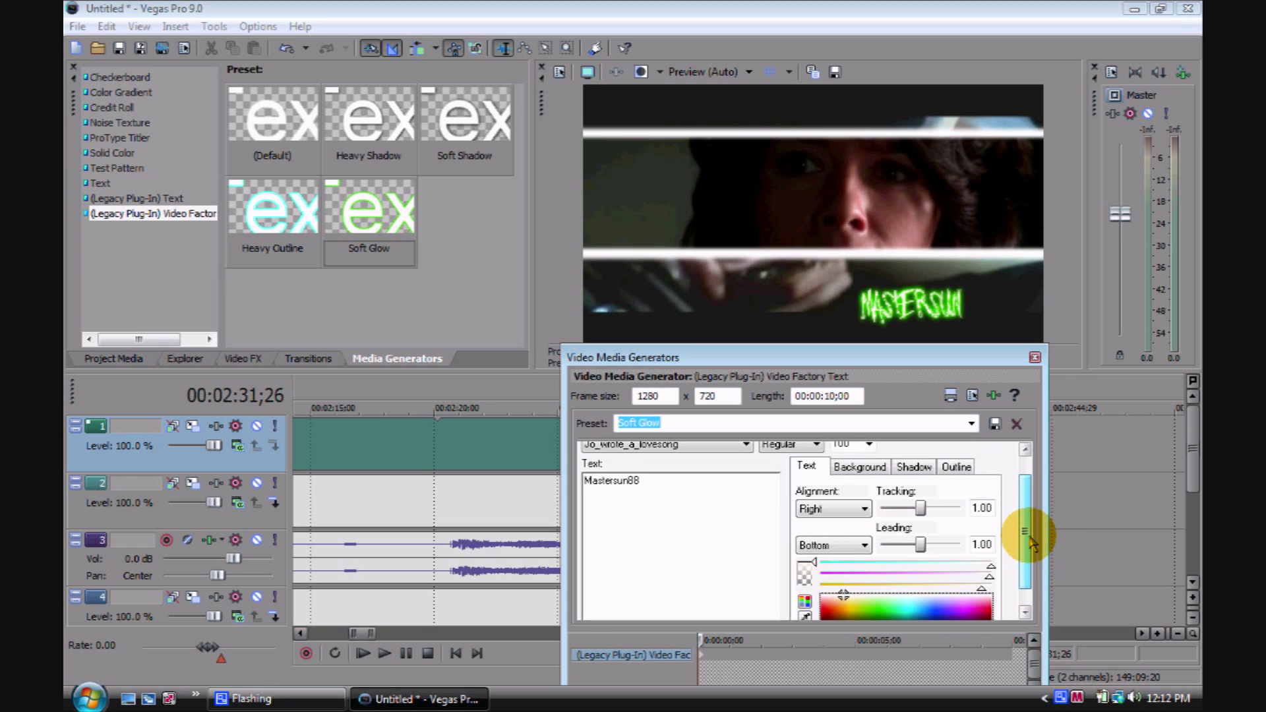
Step: Set the outline colour to green, then check the Shadow settings
click(959, 466)
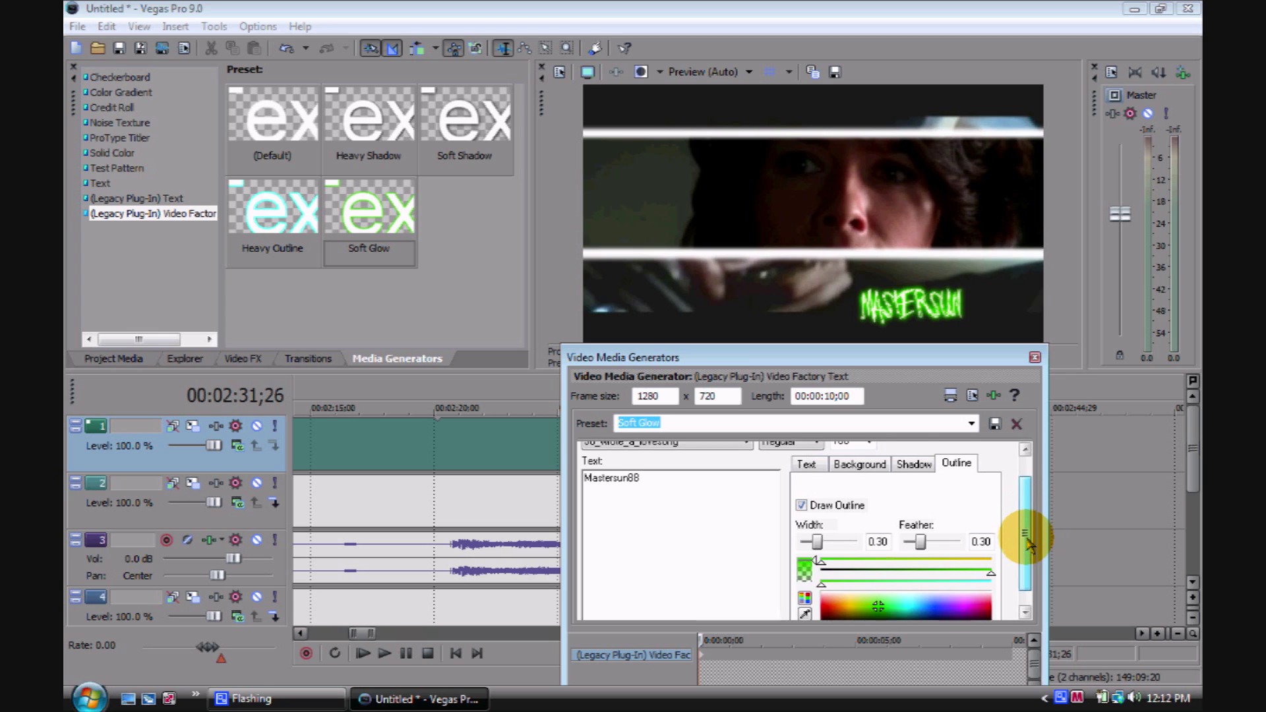
scroll(1033, 532, down, 1)
click(878, 592)
mouse_move(878, 593)
mouse_down()
mouse_move(821, 589)
mouse_move(989, 593)
mouse_move(869, 592)
mouse_up()
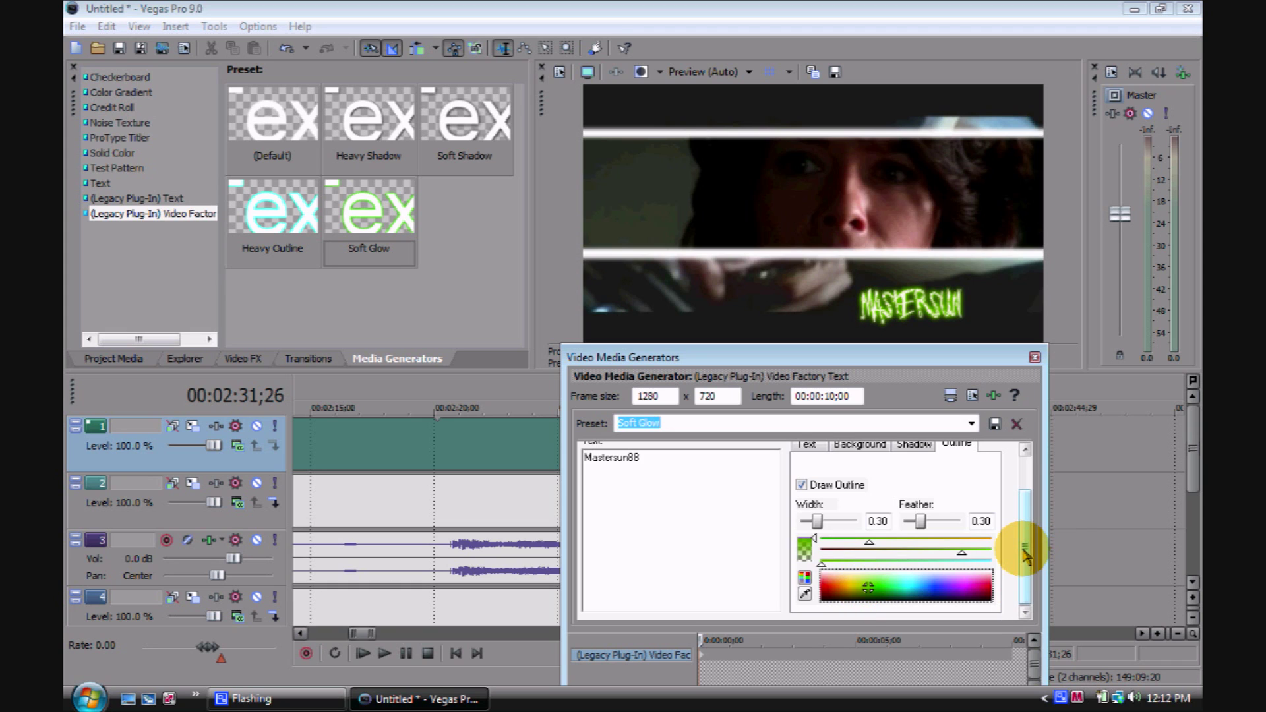
drag(1026, 551, 1022, 514)
click(914, 491)
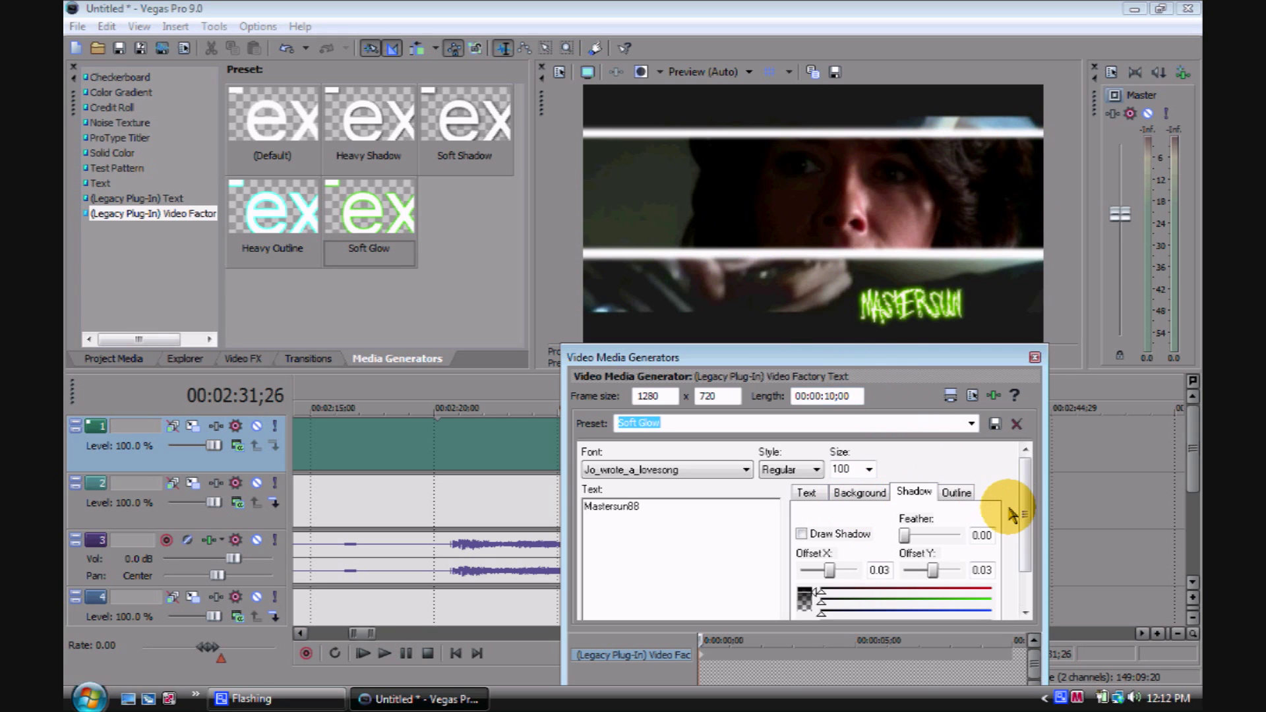
scroll(1024, 514, down, 2)
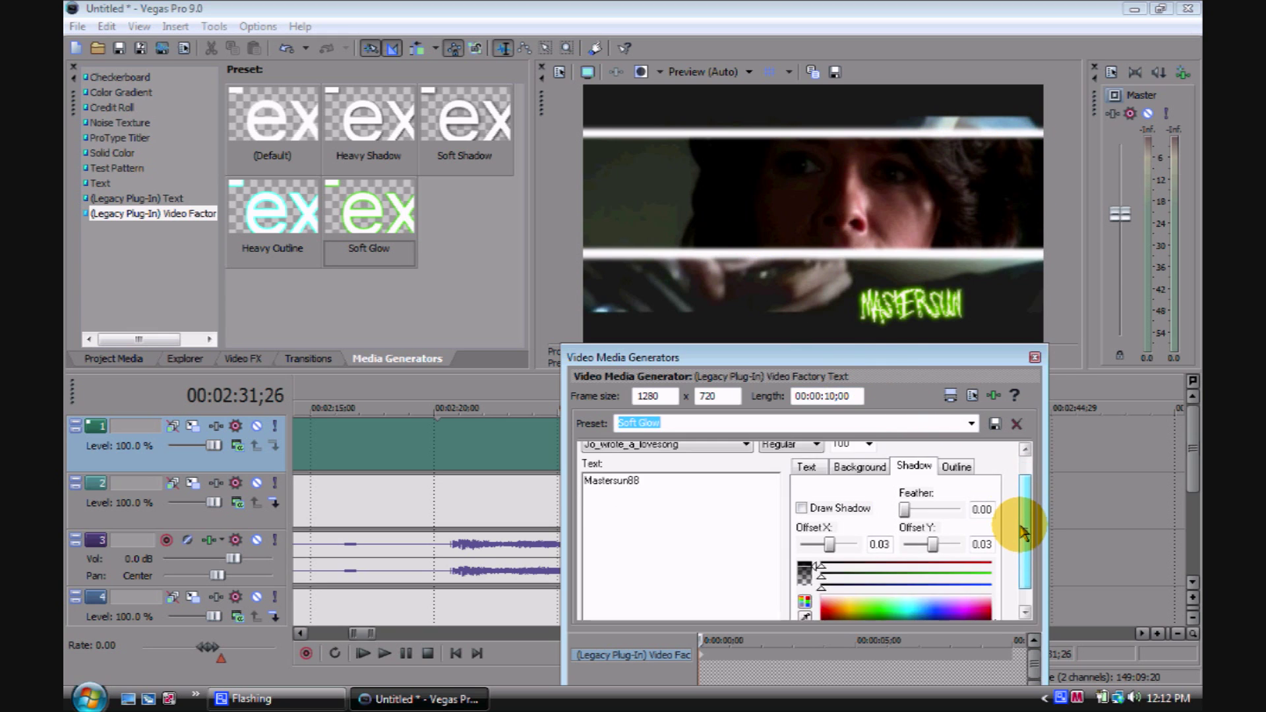
Step: Close the Video Media Generators window and scroll the timeline back to the start
click(1034, 358)
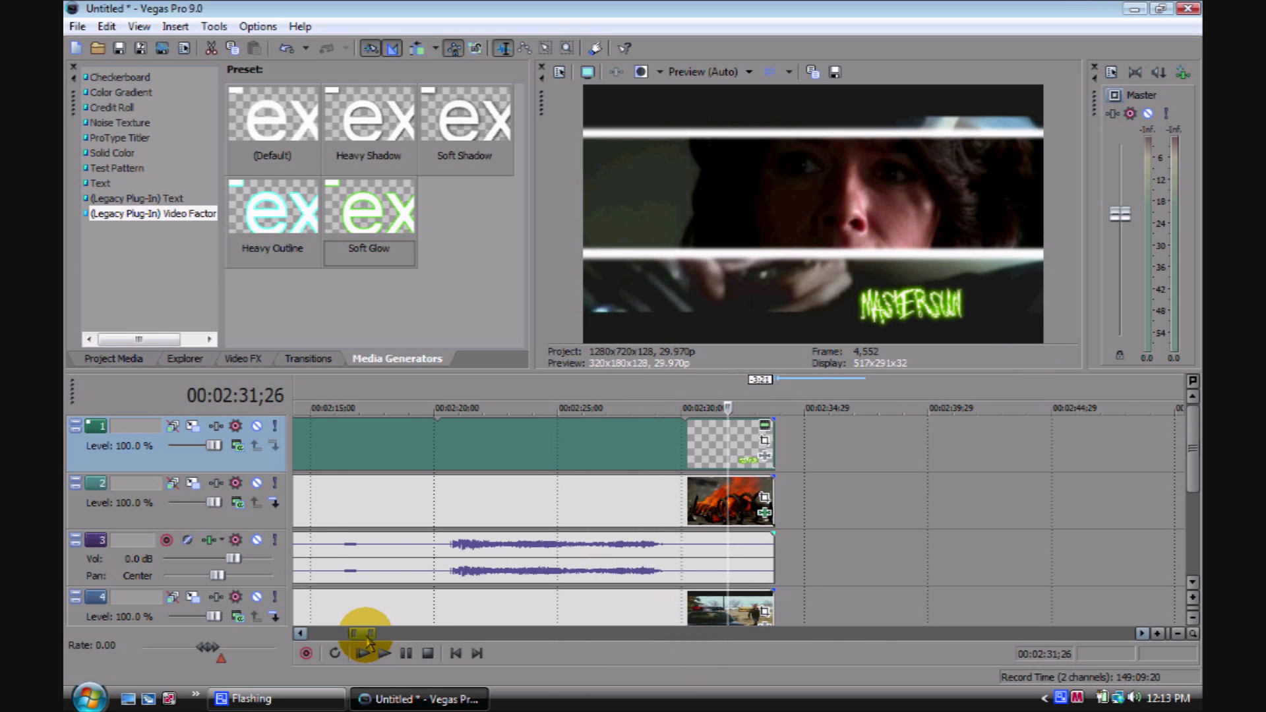
drag(367, 638, 324, 641)
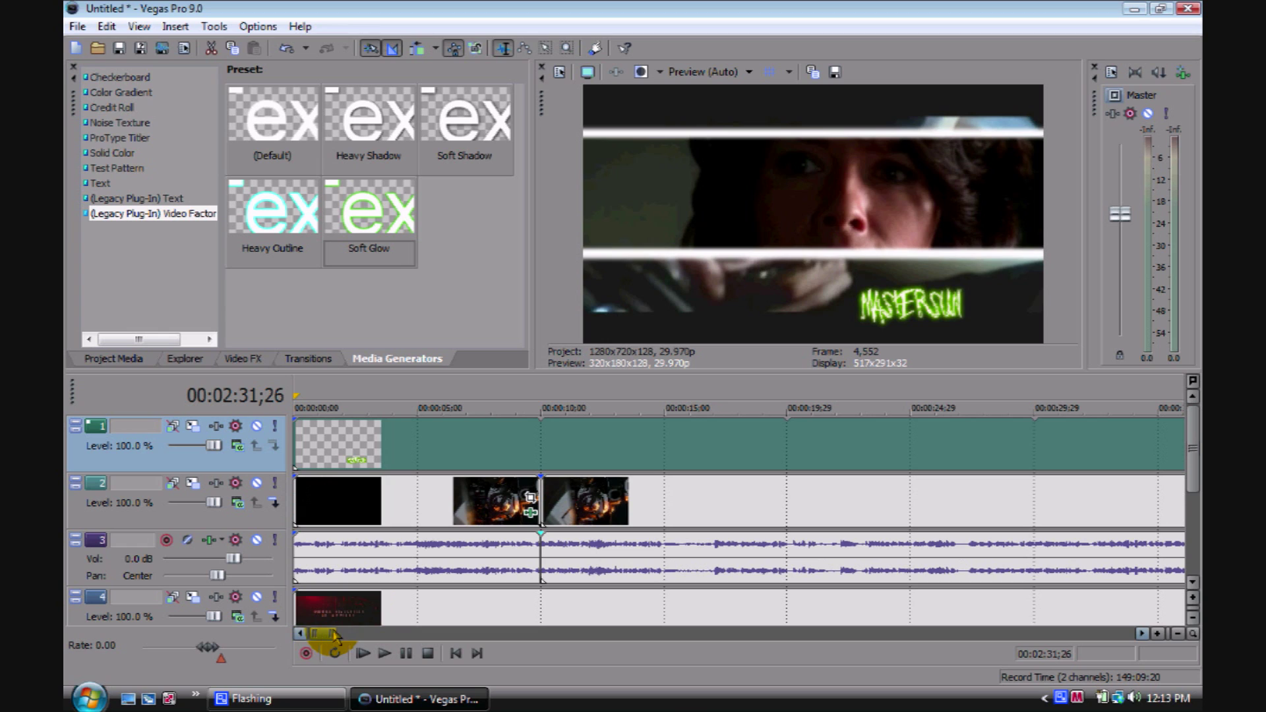